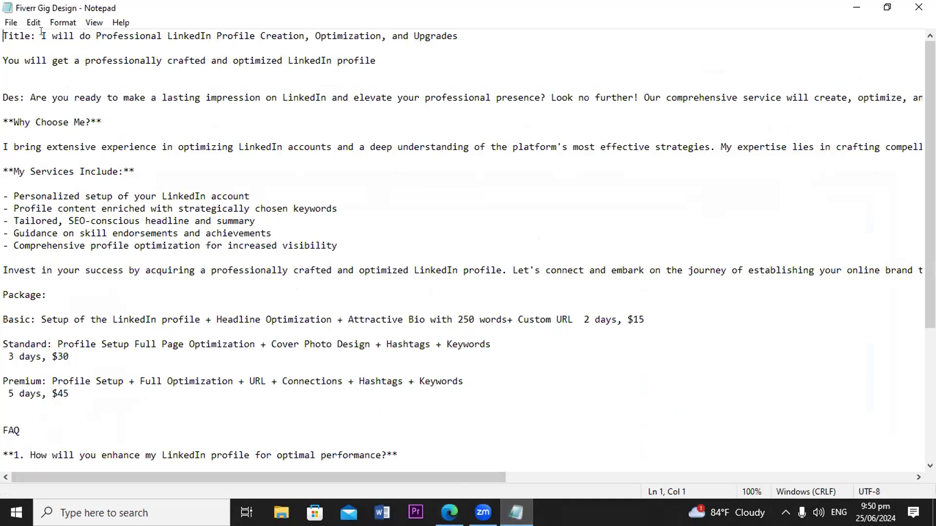
- Copy "do Professional LinkedIn Profile Creation, Optimization, and Upgrades" from the notes into the gig title on Fiverr, without the leading space
{"action": "left_click_drag", "start_coordinate": [74, 35], "coordinate": [151, 30]}
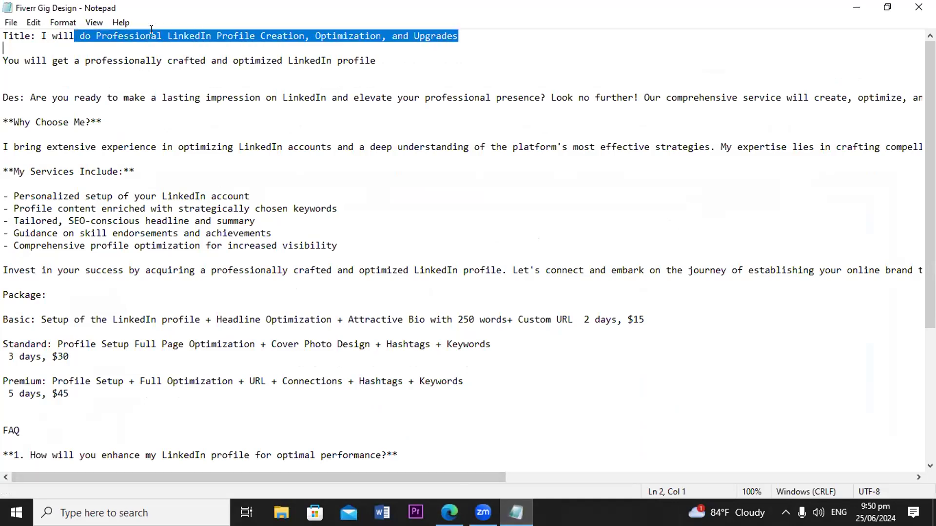
{"action": "right_click", "coordinate": [270, 49]}
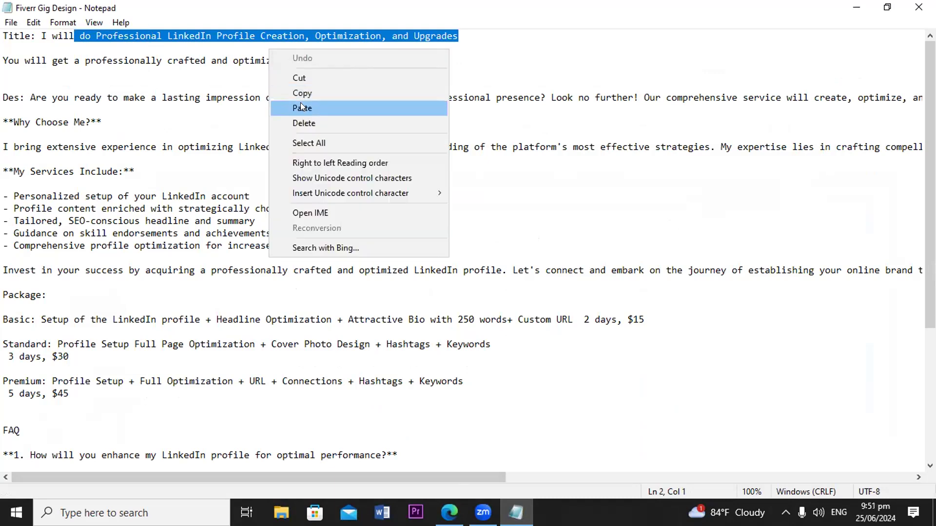
{"action": "left_click", "coordinate": [299, 93]}
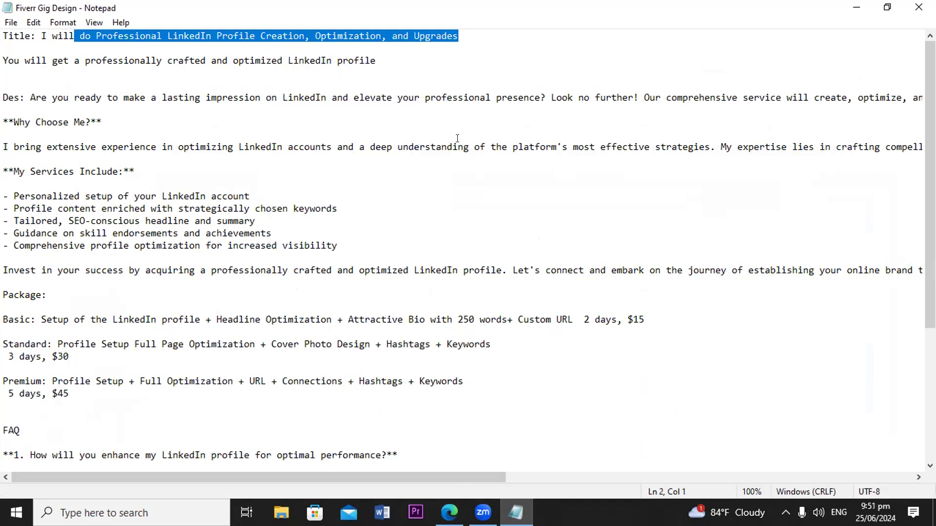
{"action": "left_click", "coordinate": [854, 7]}
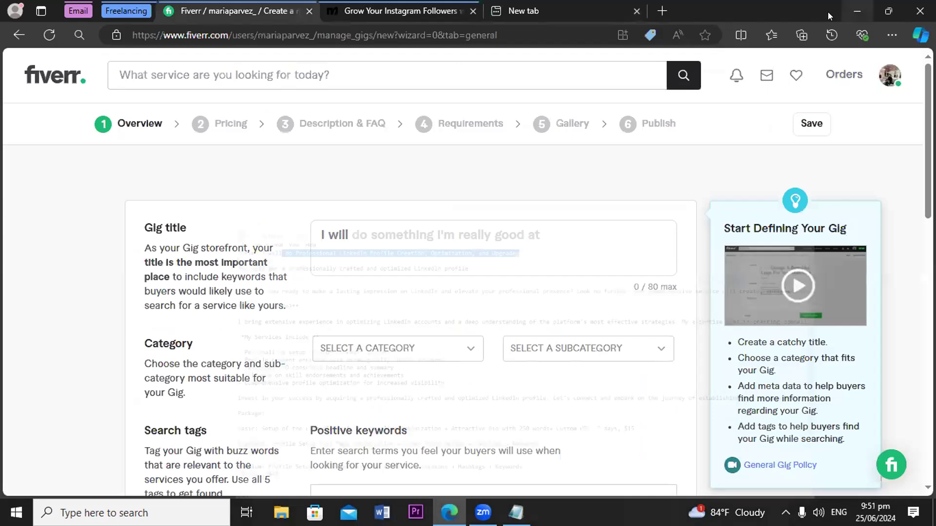
{"action": "right_click", "coordinate": [390, 237]}
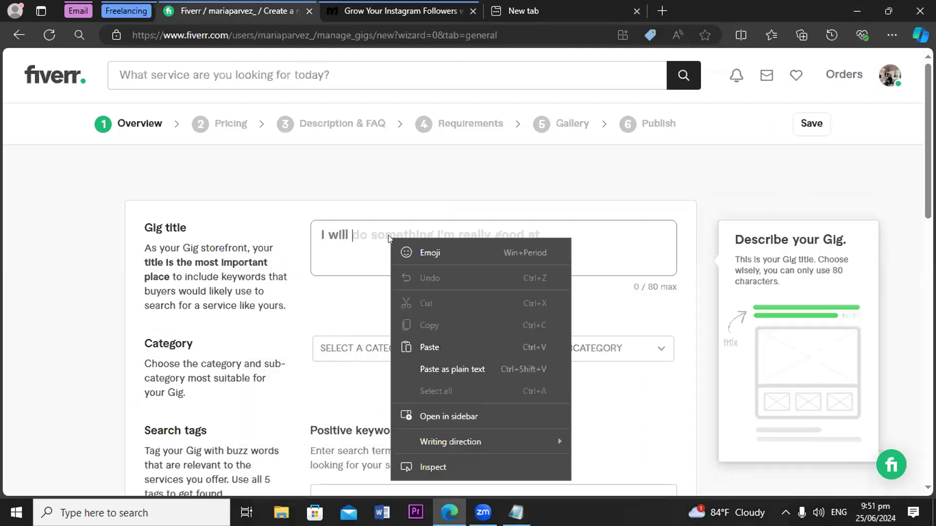
{"action": "left_click", "coordinate": [442, 347]}
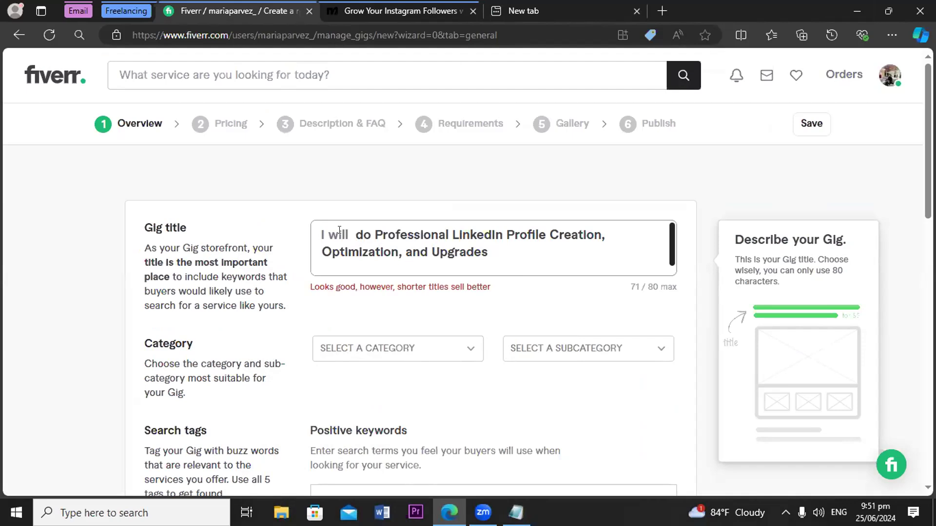
{"action": "key", "text": "BackSpace"}
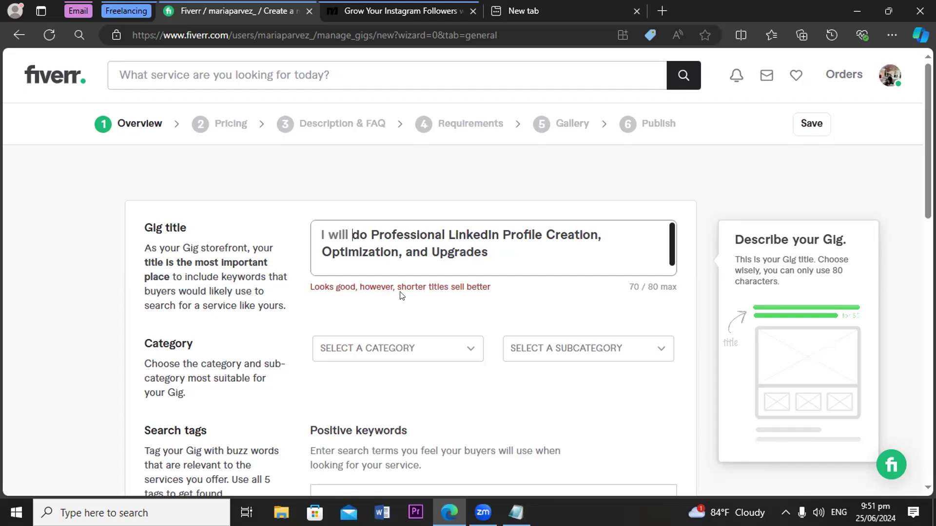
- Set the gig's category to Writing & Translation and its subcategory to LinkedIn Profiles
{"action": "scroll", "coordinate": [474, 293], "scroll_direction": "down", "scroll_amount": 1}
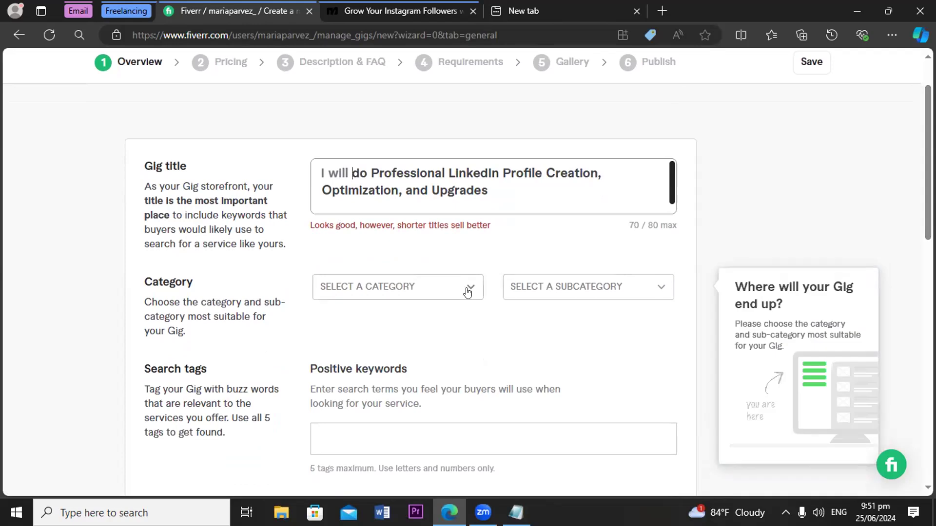
{"action": "left_click", "coordinate": [468, 291]}
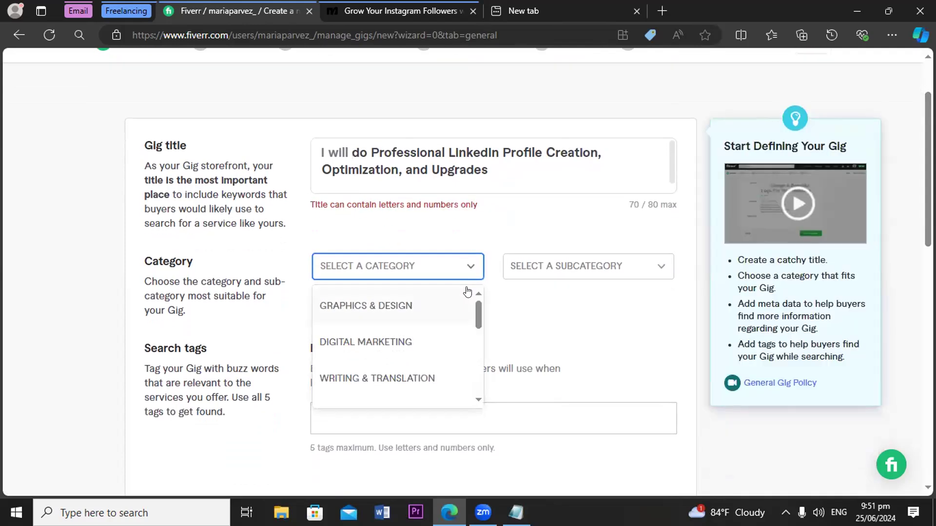
{"action": "left_click", "coordinate": [344, 379]}
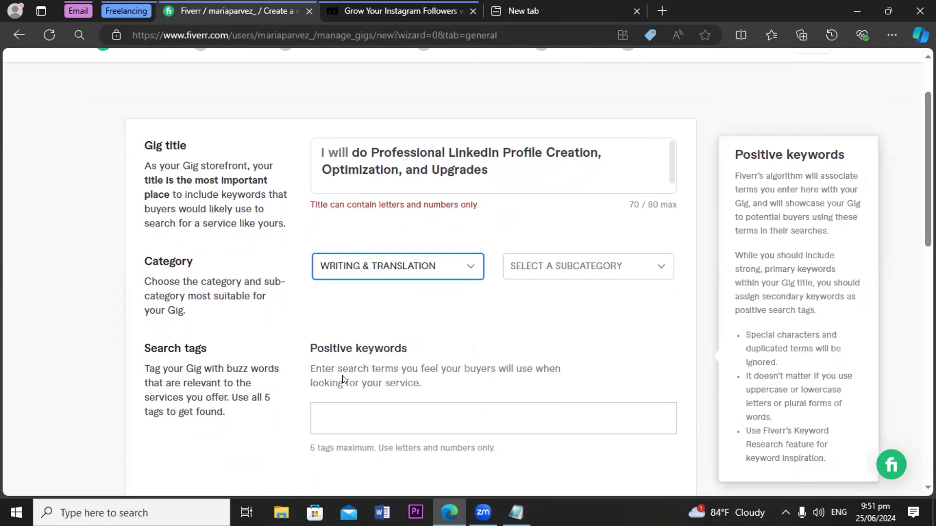
{"action": "left_click", "coordinate": [661, 267]}
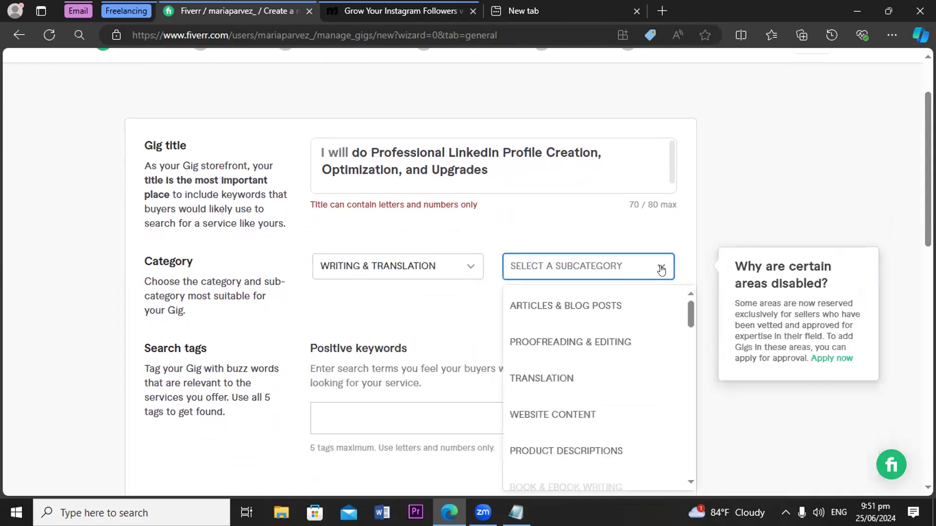
{"action": "left_click_drag", "start_coordinate": [687, 307], "coordinate": [653, 405]}
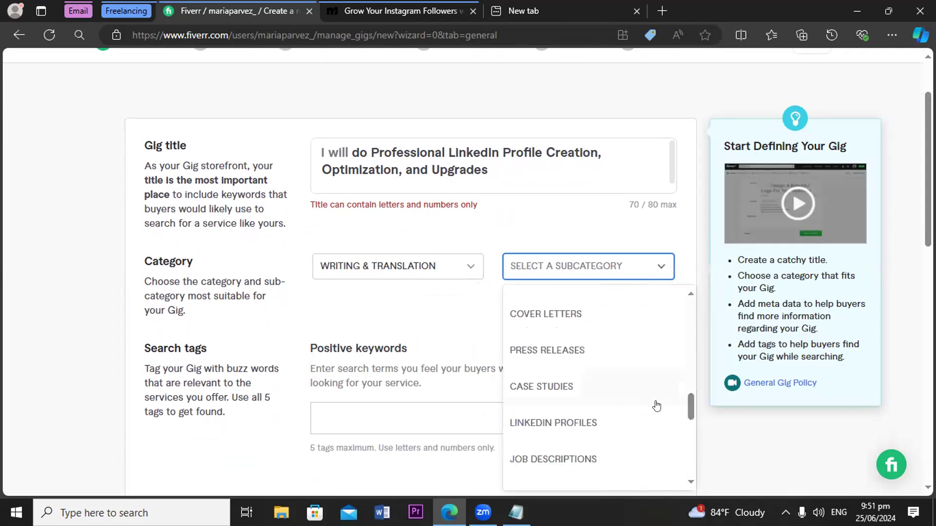
{"action": "left_click", "coordinate": [574, 424]}
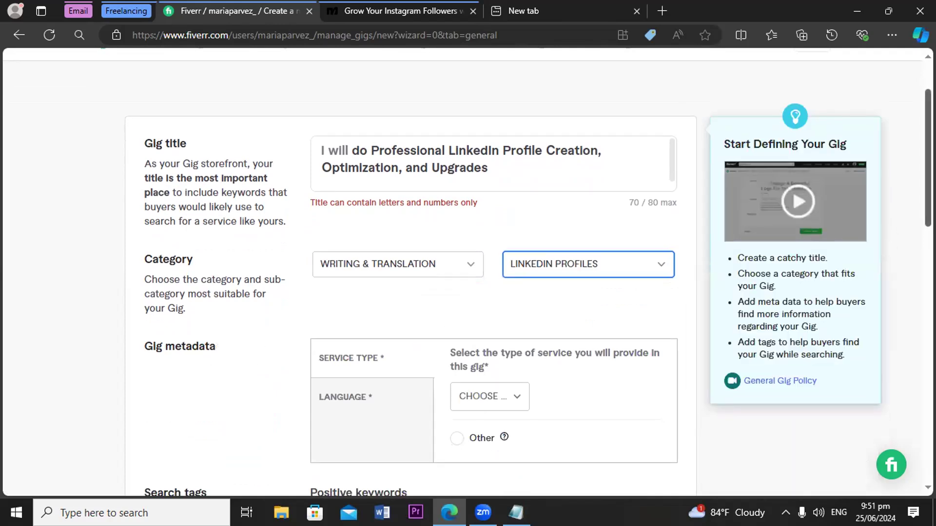
- In the gig metadata, set the service type to Full Profile Creation and the writing language to English
{"action": "scroll", "coordinate": [905, 220], "scroll_direction": "down", "scroll_amount": 3}
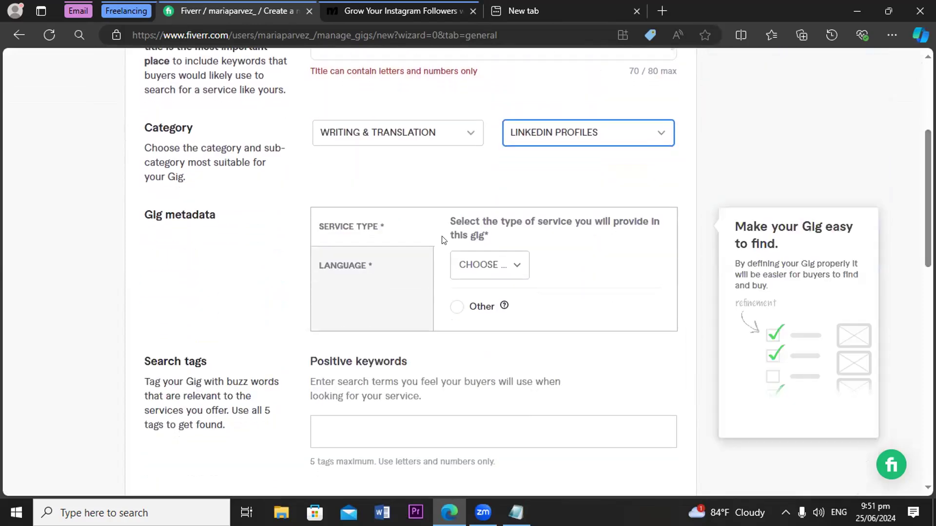
{"action": "left_click", "coordinate": [512, 267]}
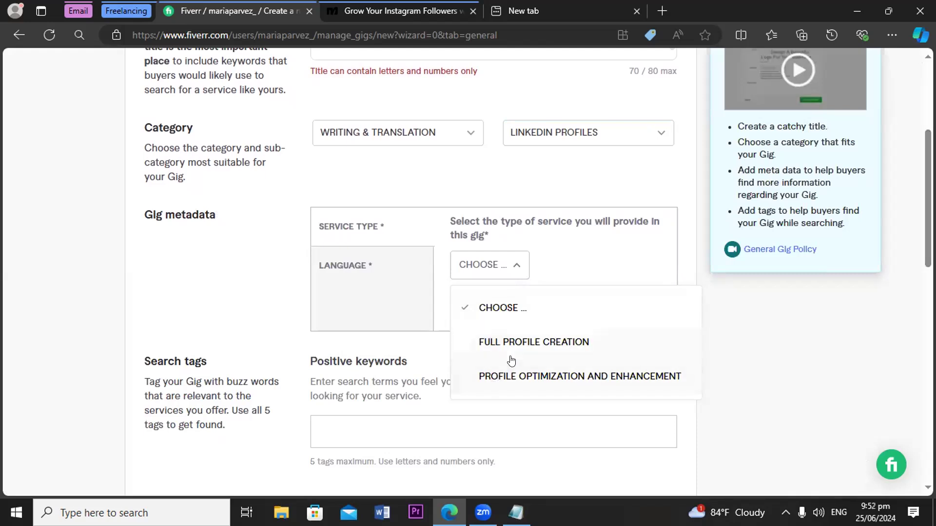
{"action": "left_click", "coordinate": [523, 343]}
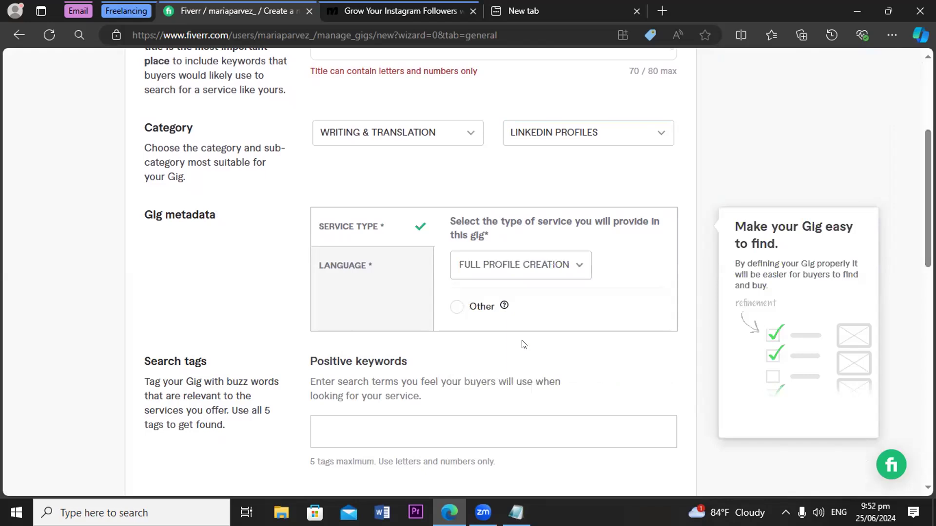
{"action": "left_click", "coordinate": [380, 276]}
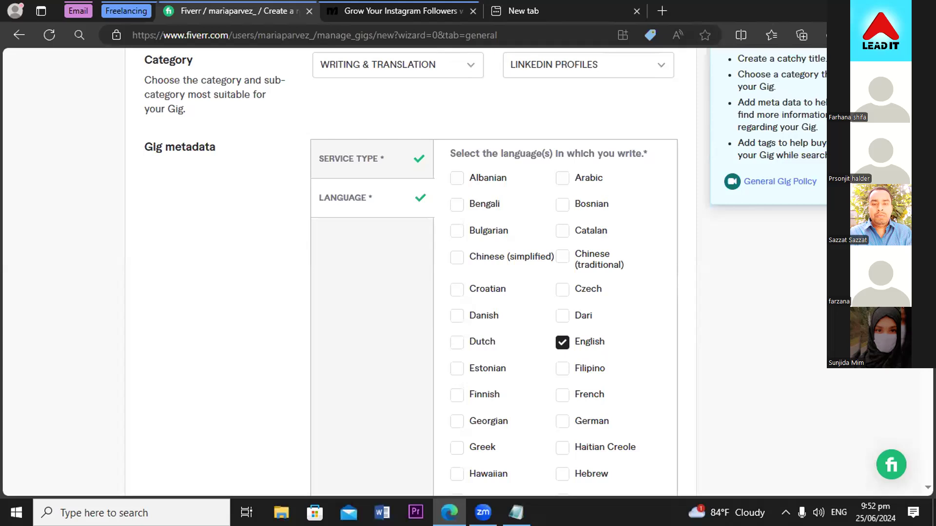
- Add "LinkedIn" and "LinkedIn Profile" as positive keywords in the gig's search tags
{"action": "scroll", "coordinate": [494, 273], "scroll_direction": "down", "scroll_amount": 15}
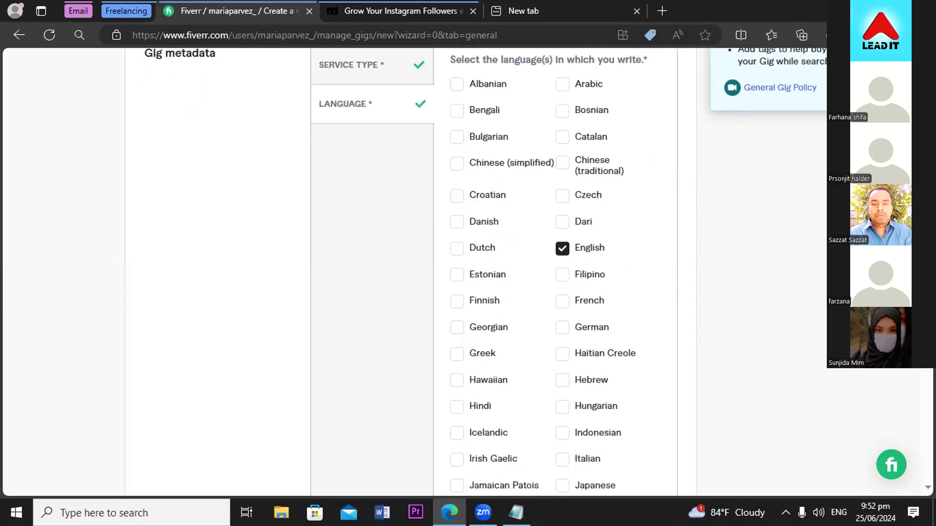
{"action": "scroll", "coordinate": [493, 273], "scroll_direction": "down", "scroll_amount": 2}
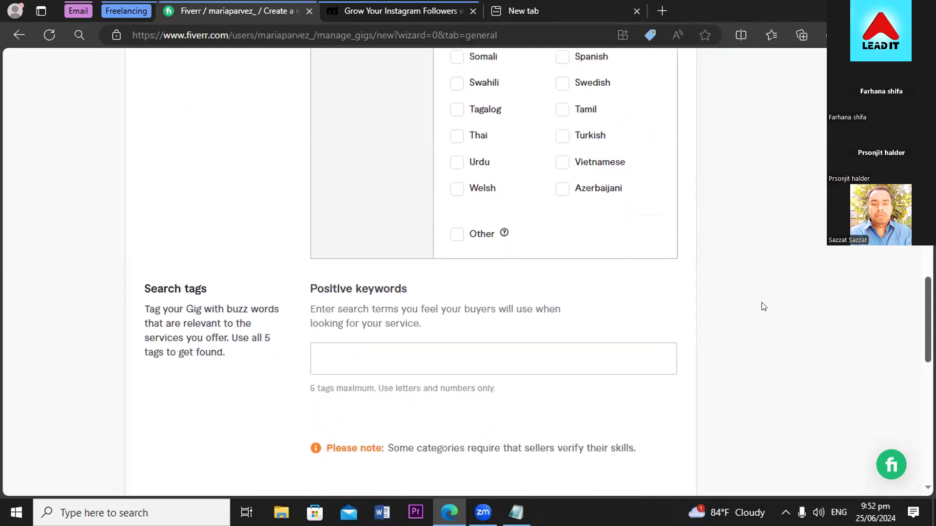
{"action": "mouse_move", "coordinate": [570, 340]}
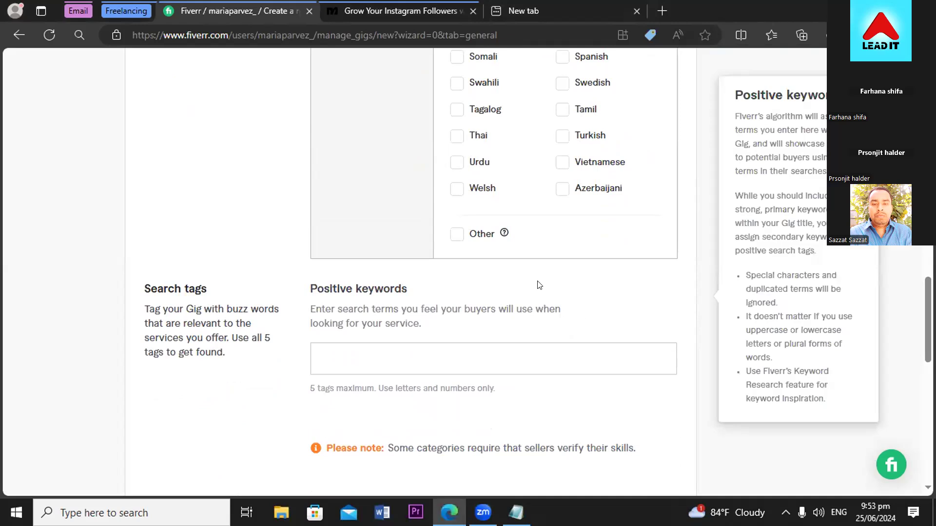
{"action": "left_click", "coordinate": [347, 357]}
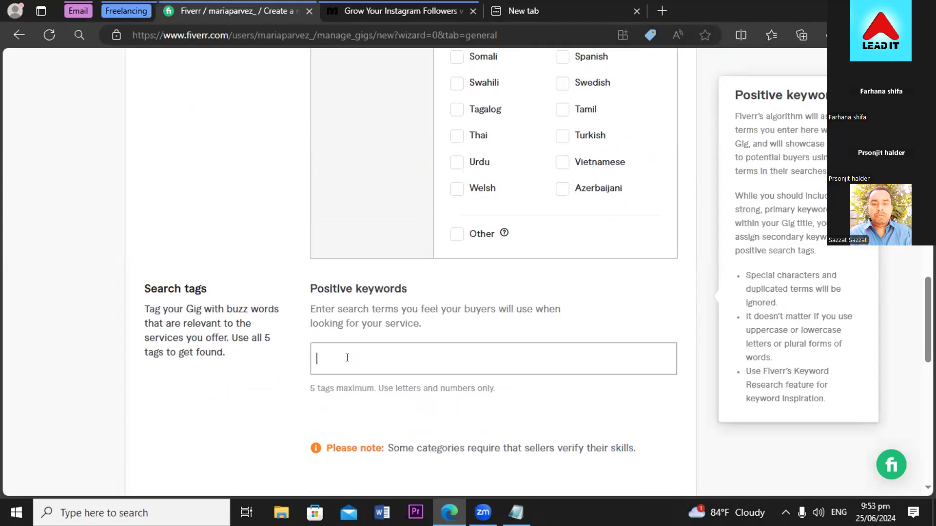
{"action": "type", "text": "LinkedIn"}
{"action": "key", "text": "Return"}
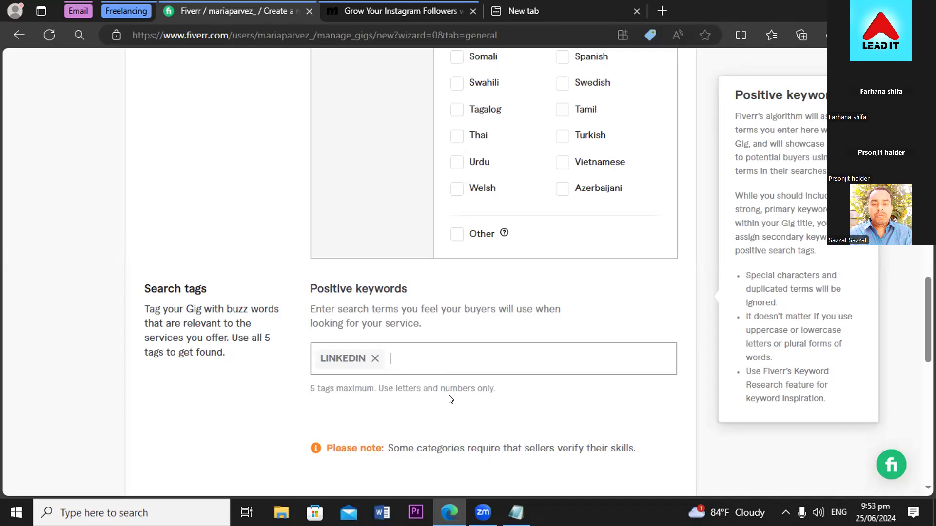
{"action": "type", "text": "LinkedIn Profile"}
{"action": "key", "text": "Return"}
{"action": "type", "text": "Li"}
{"action": "key", "text": "BackSpace"}
{"action": "key", "text": "BackSpace"}
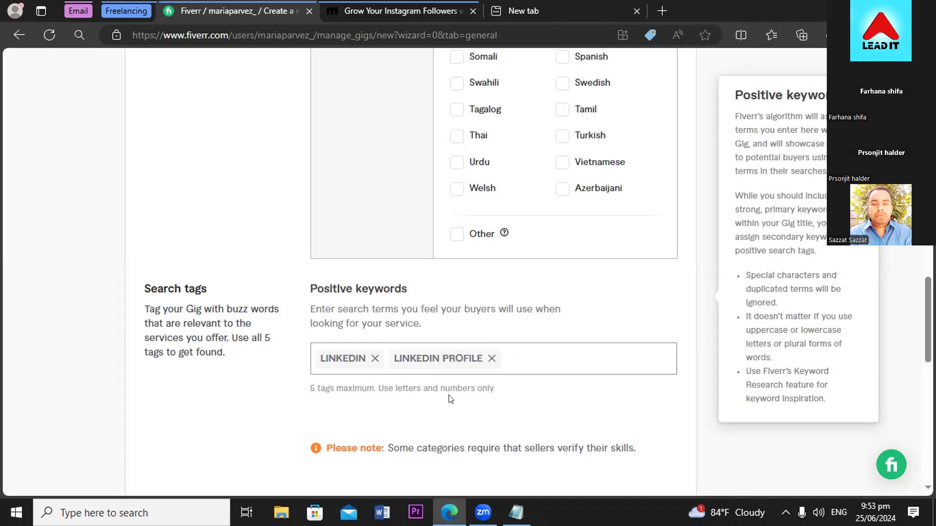
- Add the positive keywords "Profile Setup", "summary" and "LinkedIn Page" to the gig's search tags
{"action": "type", "text": "Profile Setup"}
{"action": "key", "text": "Return"}
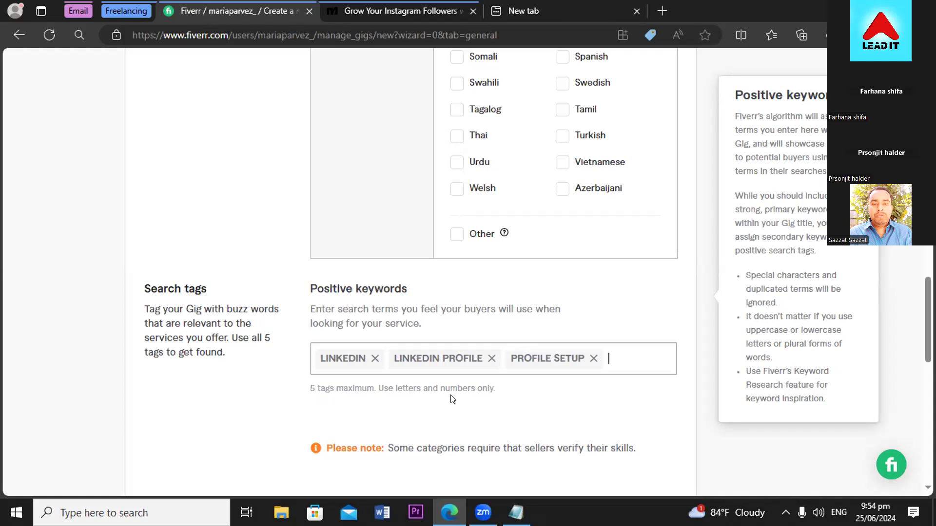
{"action": "type", "text": "su"}
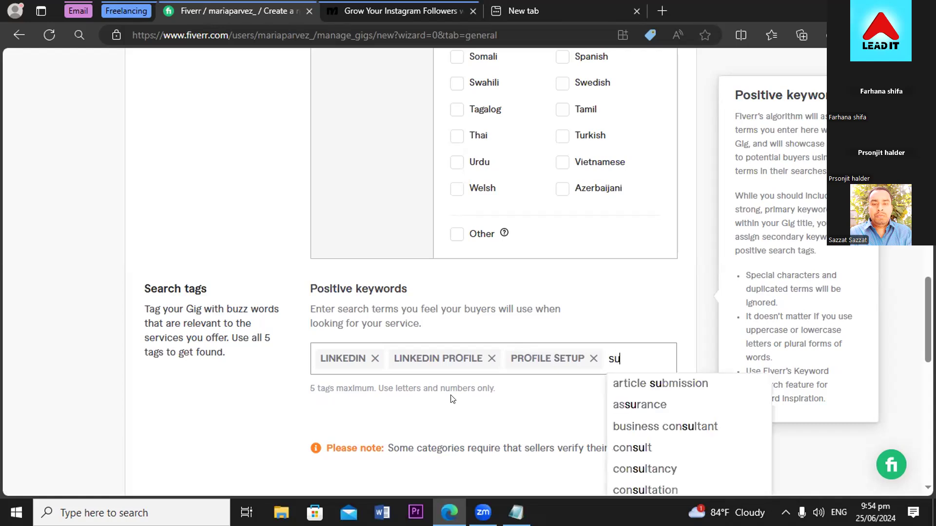
{"action": "type", "text": "mma"}
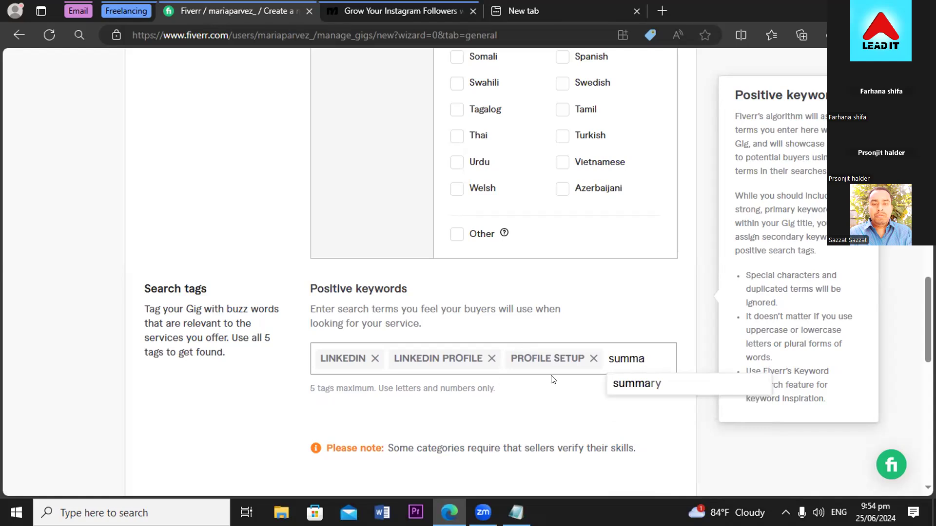
{"action": "left_click", "coordinate": [618, 383]}
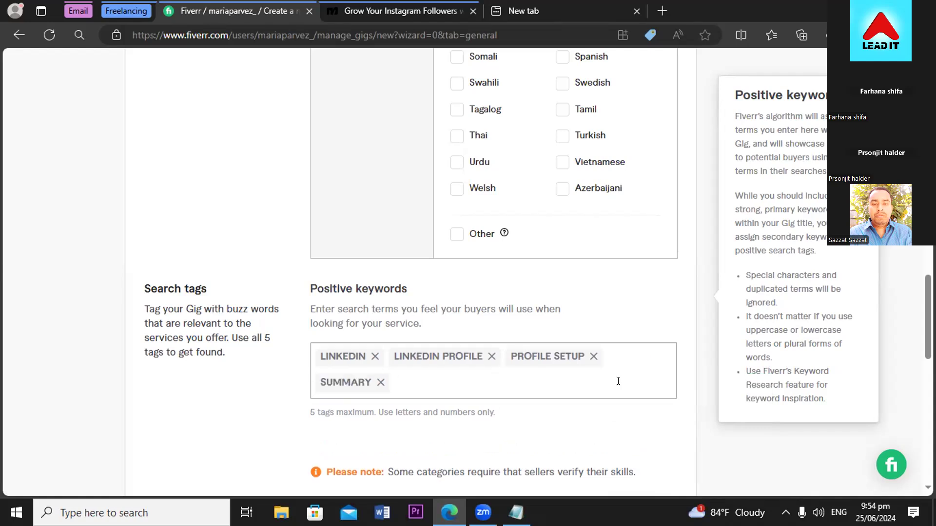
{"action": "type", "text": "LinkedIn Page"}
{"action": "key", "text": "Return"}
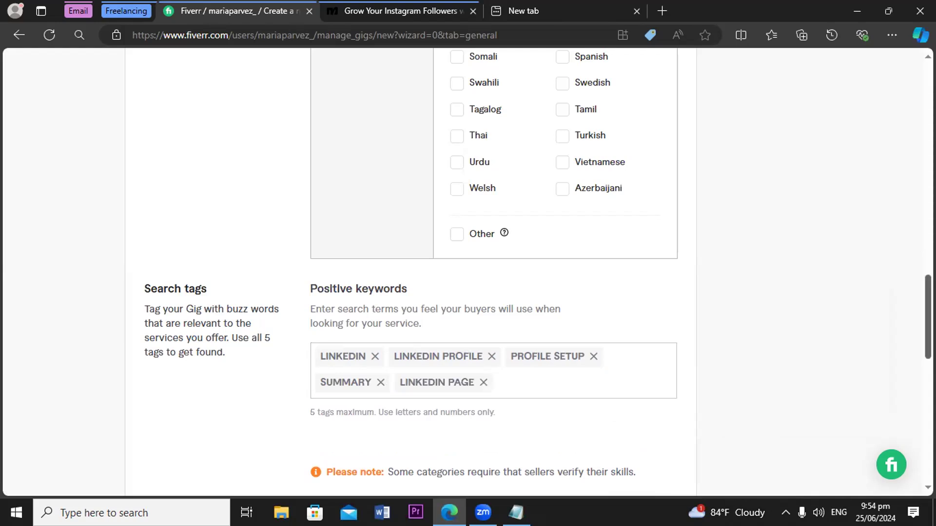
- Try to save the gig overview and continue to the next stage
{"action": "scroll", "coordinate": [915, 372], "scroll_direction": "down", "scroll_amount": 8}
{"action": "scroll", "coordinate": [916, 371], "scroll_direction": "up", "scroll_amount": 1}
{"action": "scroll", "coordinate": [916, 365], "scroll_direction": "up", "scroll_amount": 3}
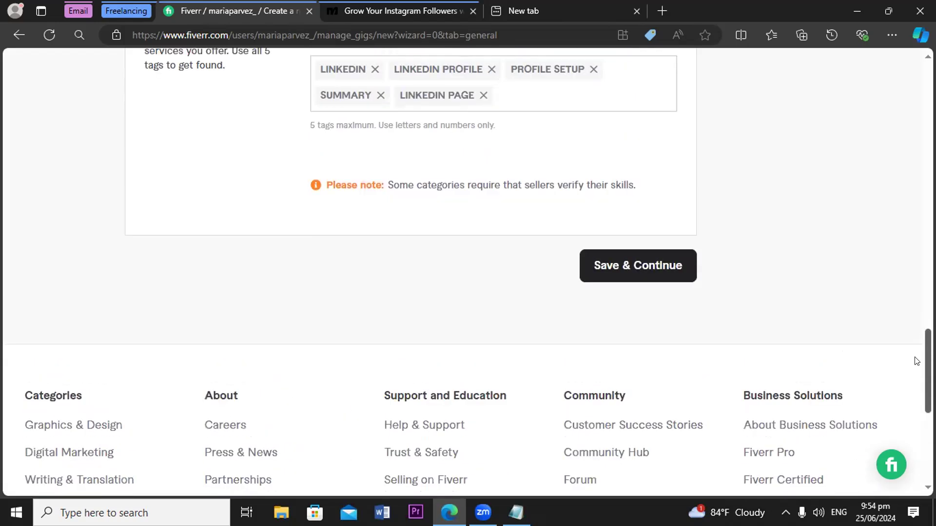
{"action": "left_click", "coordinate": [641, 281]}
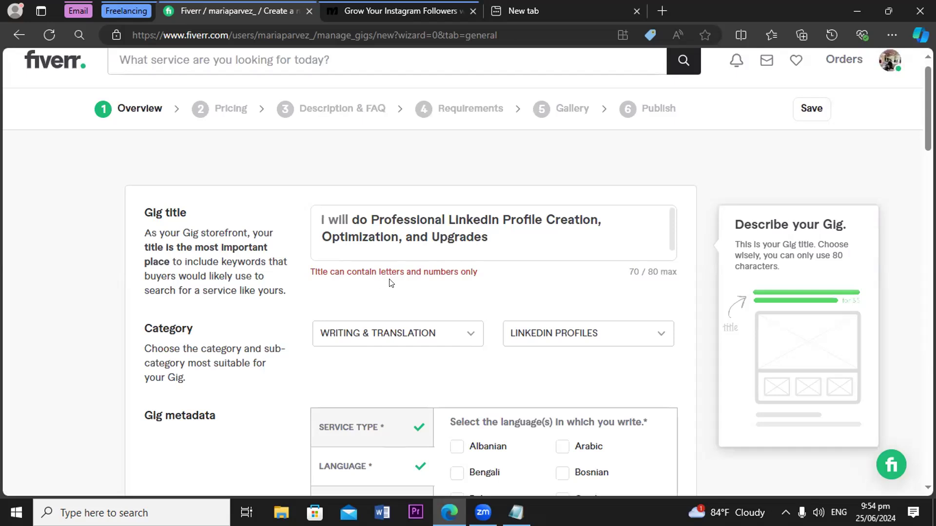
- Remove the commas and the extra space from the gig title so it contains only letters, numbers and single spaces
{"action": "left_click", "coordinate": [598, 220]}
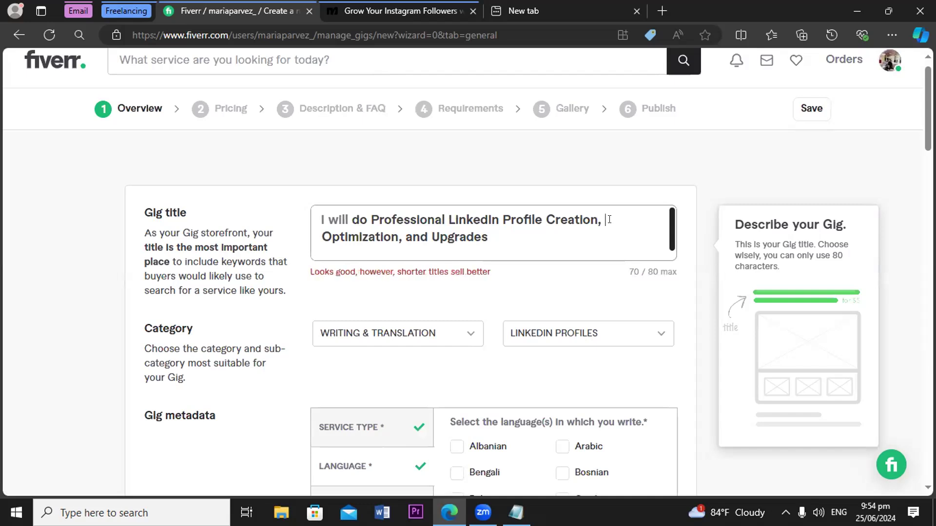
{"action": "key", "text": "Left"}
{"action": "key", "text": "BackSpace"}
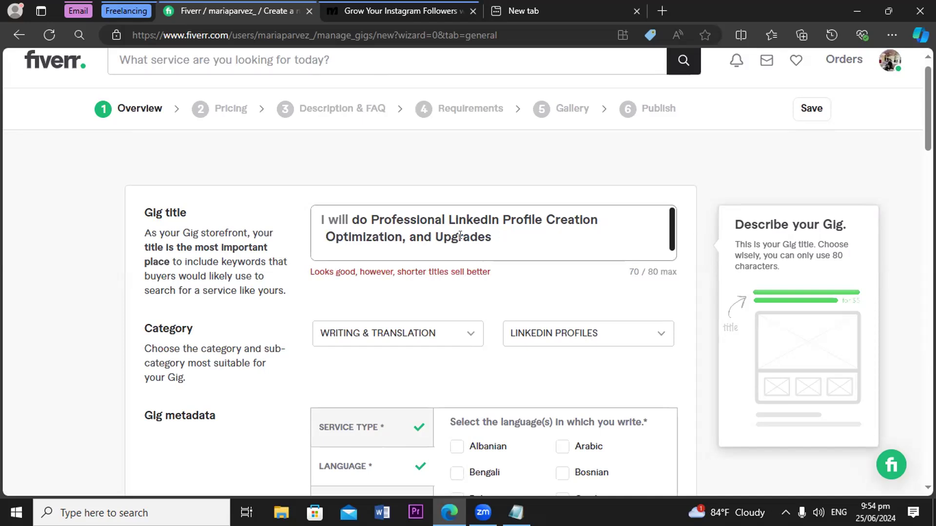
{"action": "left_click", "coordinate": [401, 236]}
{"action": "key", "text": "BackSpace"}
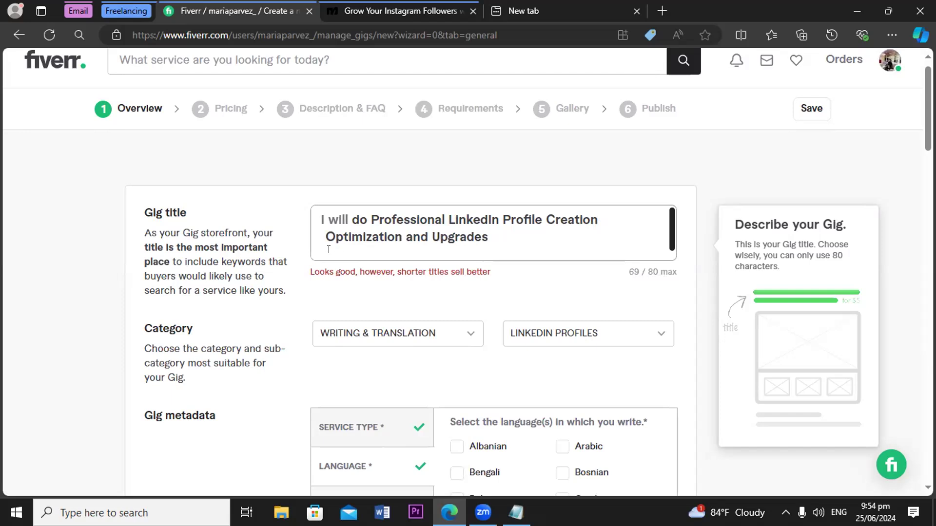
{"action": "left_click", "coordinate": [307, 239]}
{"action": "left_click", "coordinate": [325, 236]}
{"action": "key", "text": "BackSpace"}
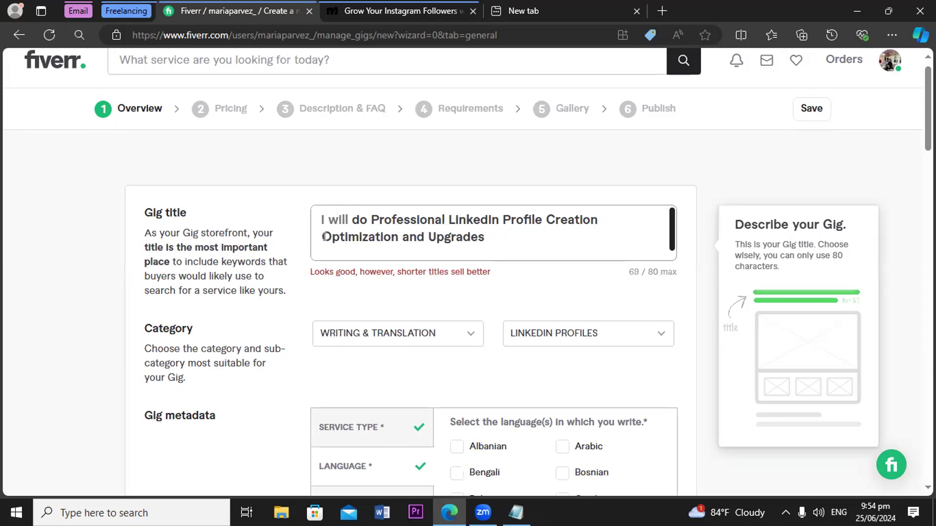
{"action": "key", "text": "BackSpace"}
{"action": "scroll", "coordinate": [434, 259], "scroll_direction": "down", "scroll_amount": 1}
{"action": "scroll", "coordinate": [905, 160], "scroll_direction": "down", "scroll_amount": 5}
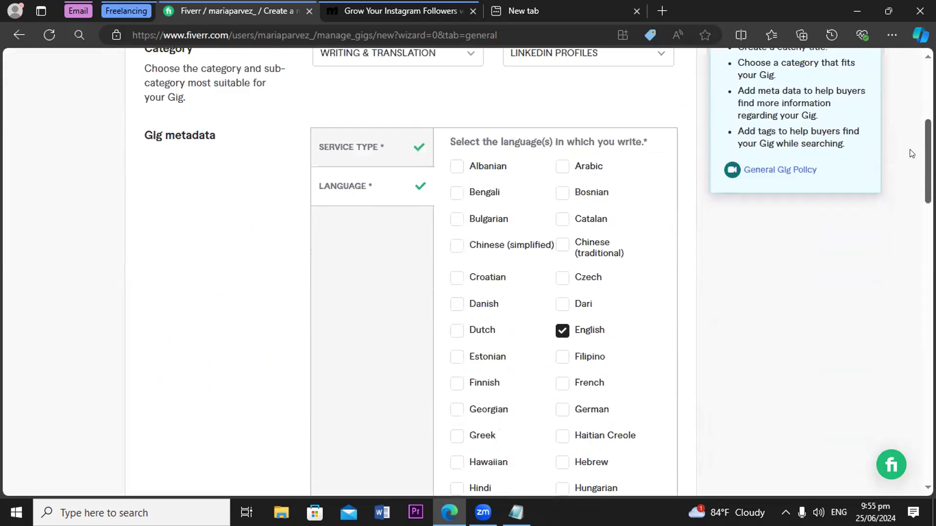
- Try again to save the gig overview with the corrected title and continue to the pricing stage
{"action": "scroll", "coordinate": [889, 218], "scroll_direction": "down", "scroll_amount": 8}
{"action": "scroll", "coordinate": [879, 250], "scroll_direction": "down", "scroll_amount": 7}
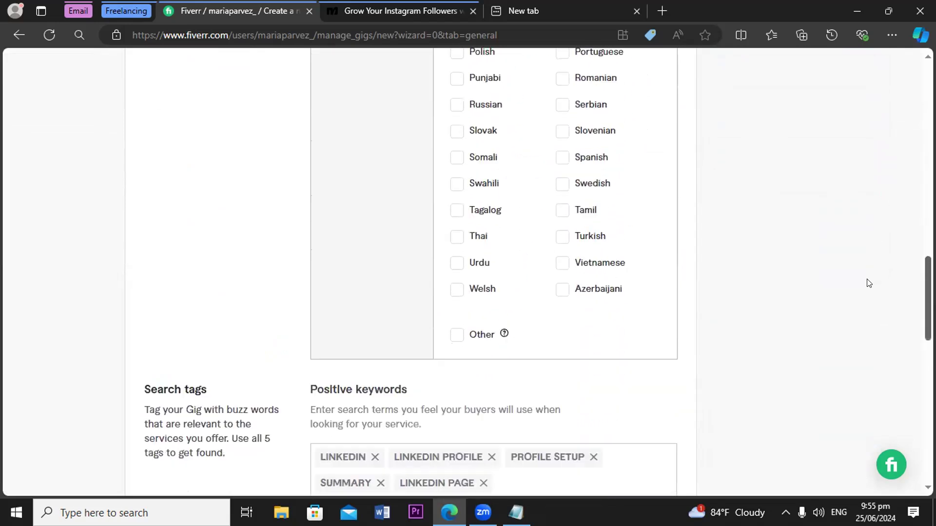
{"action": "left_click", "coordinate": [610, 408]}
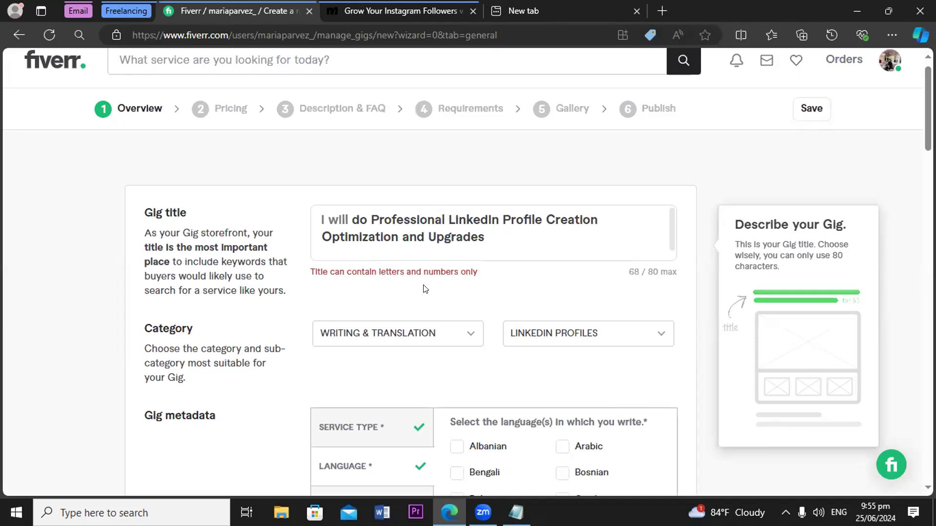
- Replace the gig title after "I will" with "create optimize and upgrade your linkedin profile"
{"action": "left_click", "coordinate": [366, 239]}
{"action": "left_click", "coordinate": [366, 217]}
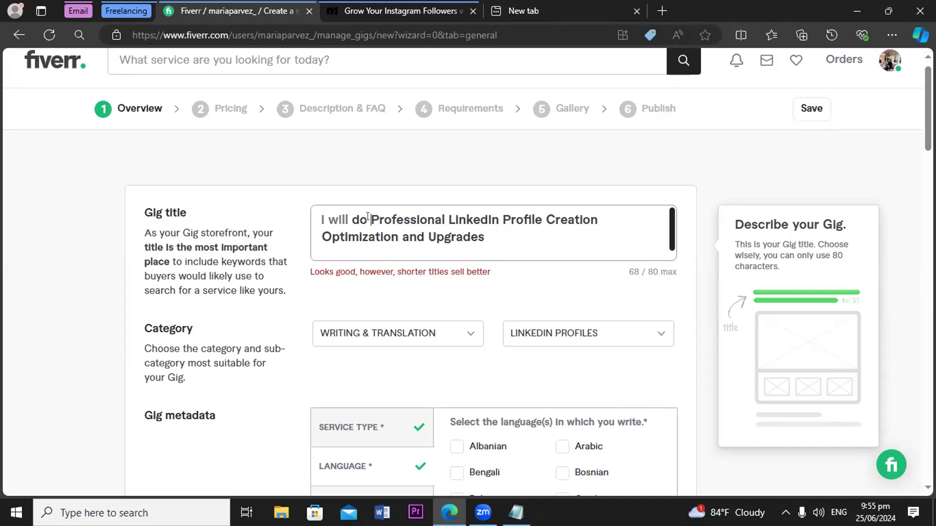
{"action": "left_click_drag", "start_coordinate": [369, 219], "coordinate": [514, 247]}
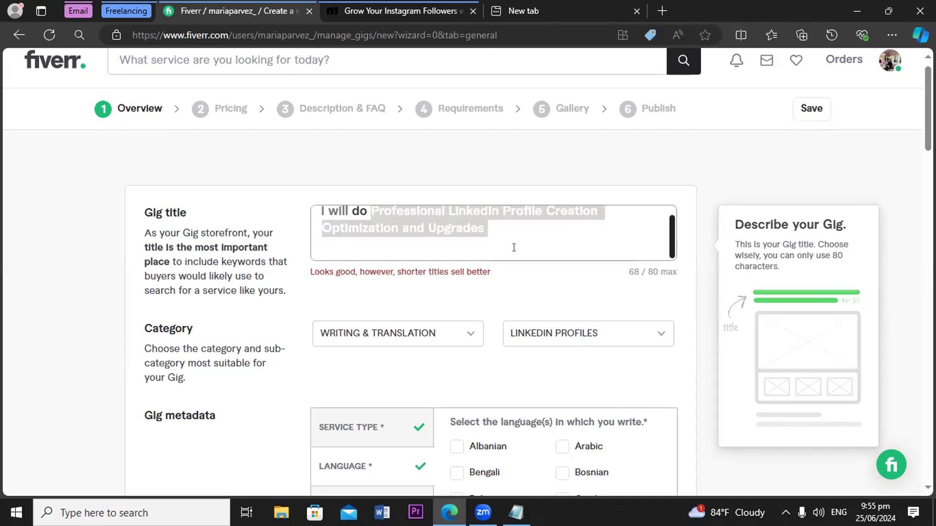
{"action": "key", "text": "BackSpace"}
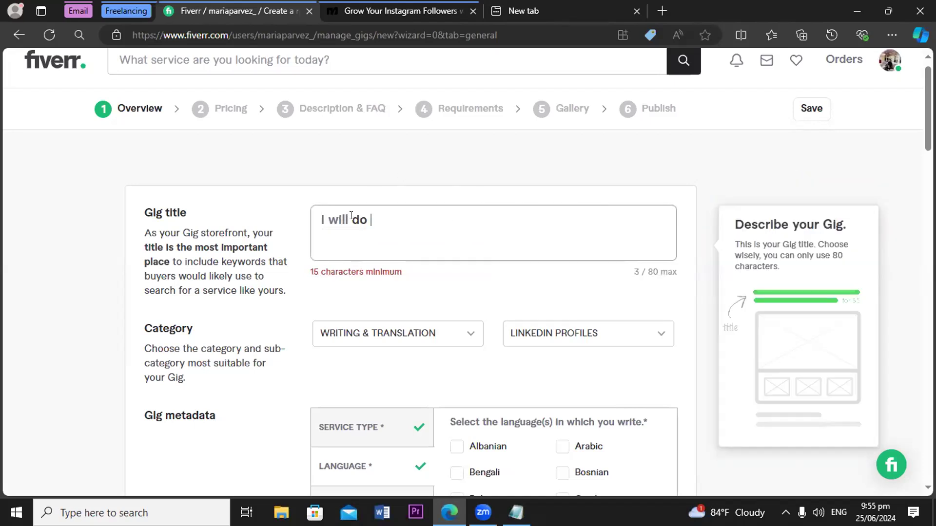
{"action": "key", "text": "BackSpace"}
{"action": "key", "text": "BackSpace"}
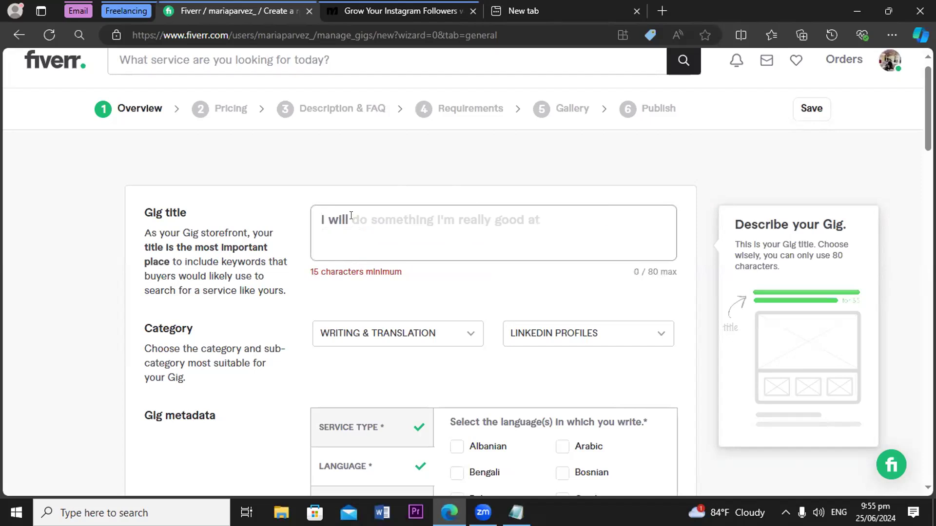
{"action": "type", "text": "do"}
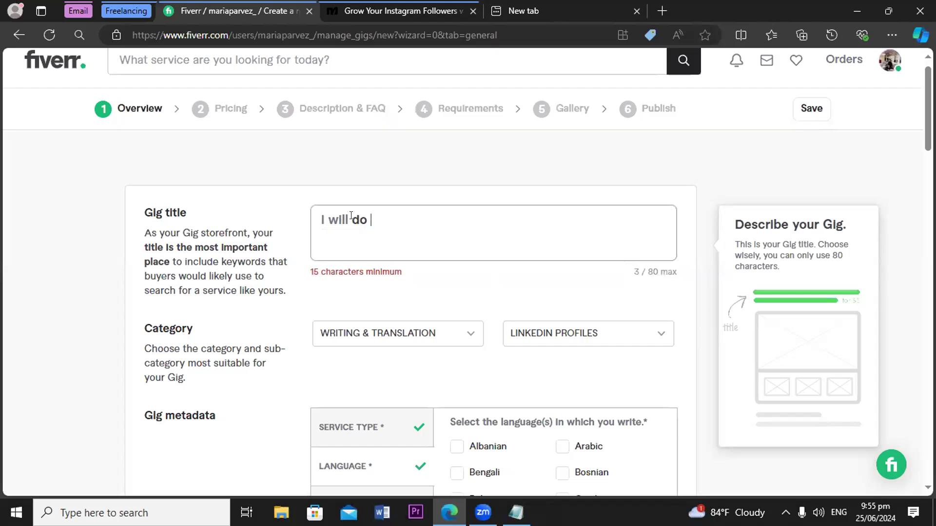
{"action": "key", "text": "BackSpace"}
{"action": "key", "text": "BackSpace"}
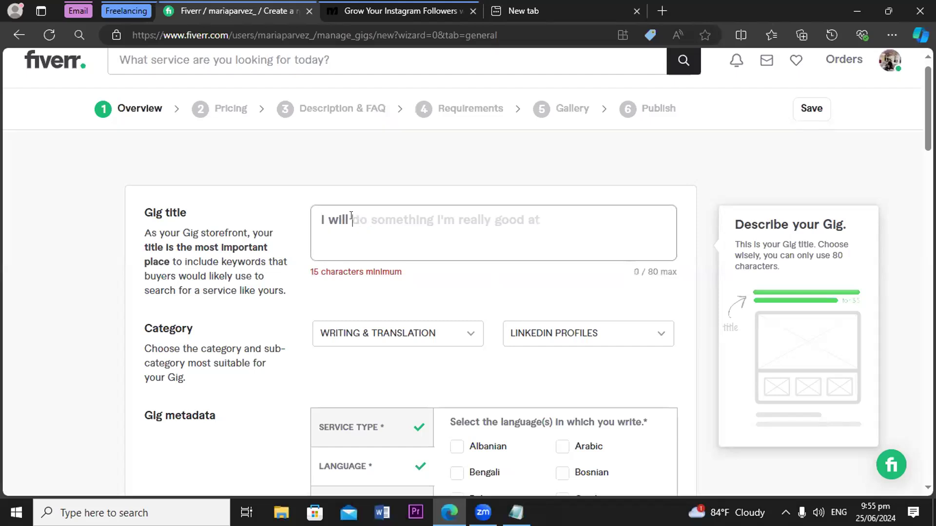
{"action": "type", "text": "cre"}
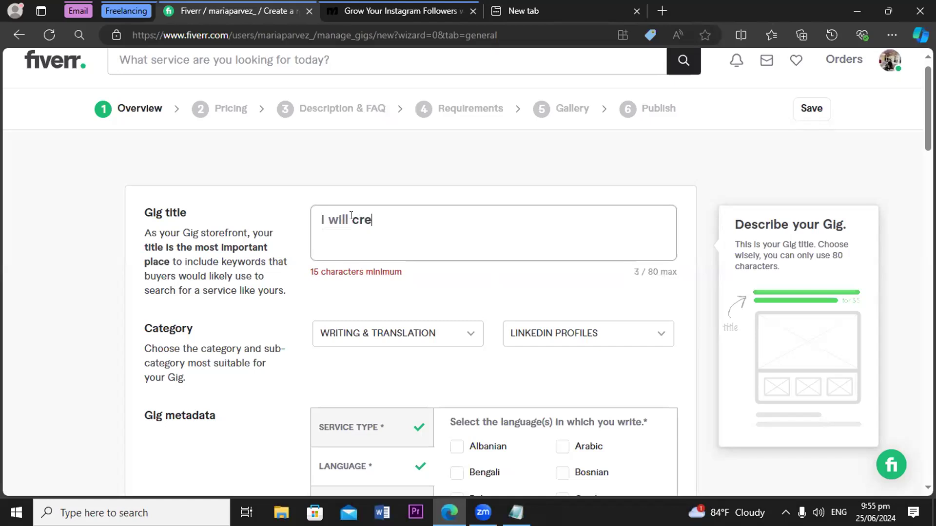
{"action": "type", "text": "ate optimi"}
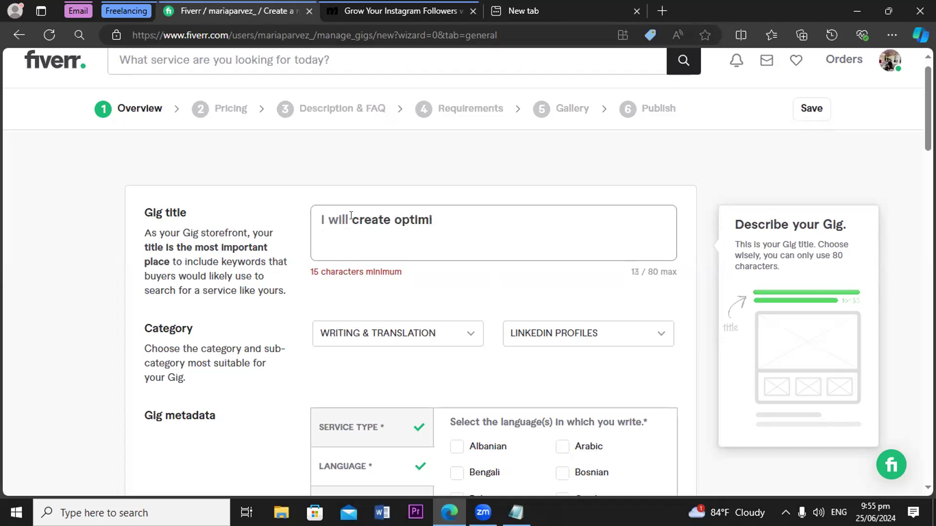
{"action": "type", "text": "ze and "}
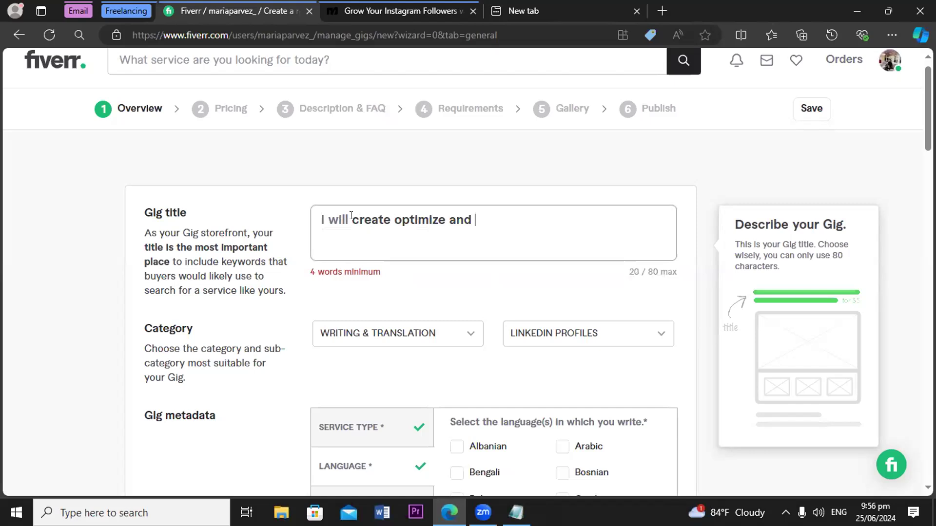
{"action": "type", "text": "upgrade your linkedin profile"}
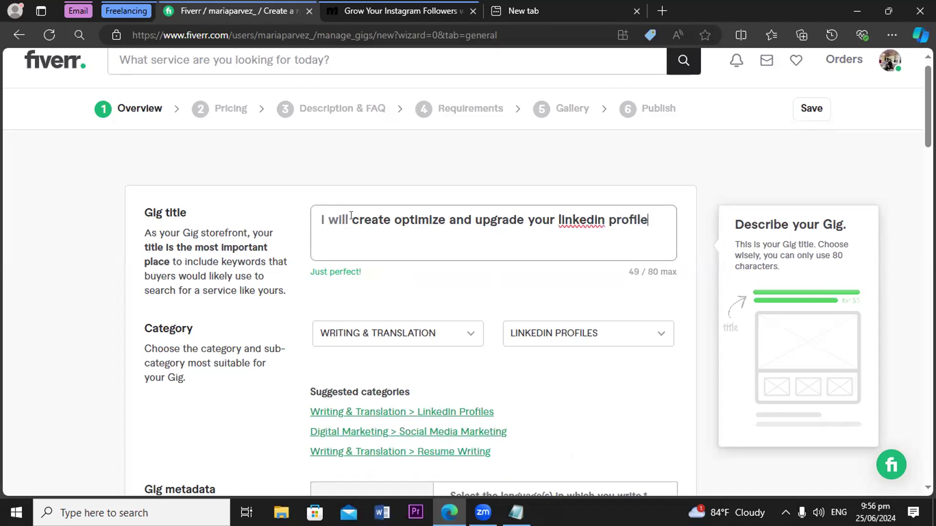
{"action": "left_click", "coordinate": [484, 184]}
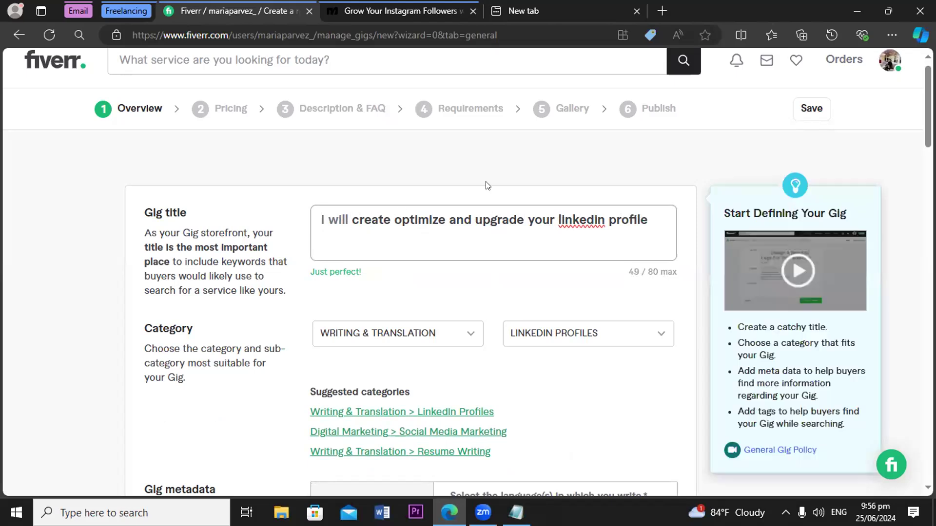
- Save the gig overview with the rewritten title and continue to the pricing stage
{"action": "scroll", "coordinate": [467, 272], "scroll_direction": "down", "scroll_amount": 15}
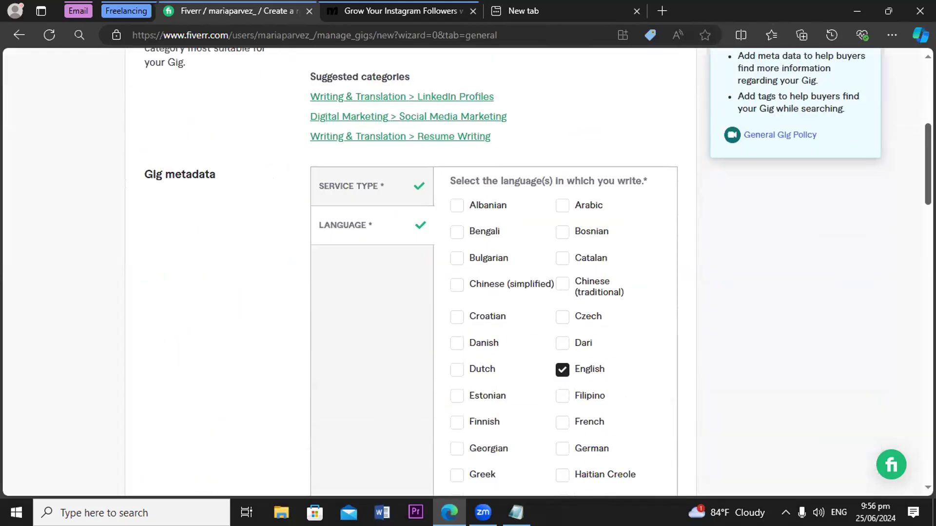
{"action": "scroll", "coordinate": [864, 326], "scroll_direction": "down", "scroll_amount": 10}
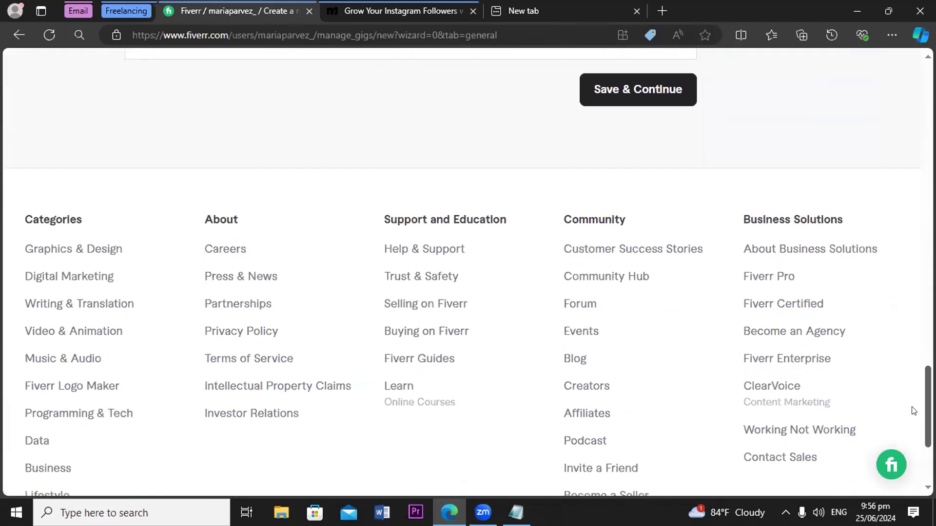
{"action": "left_click", "coordinate": [637, 69]}
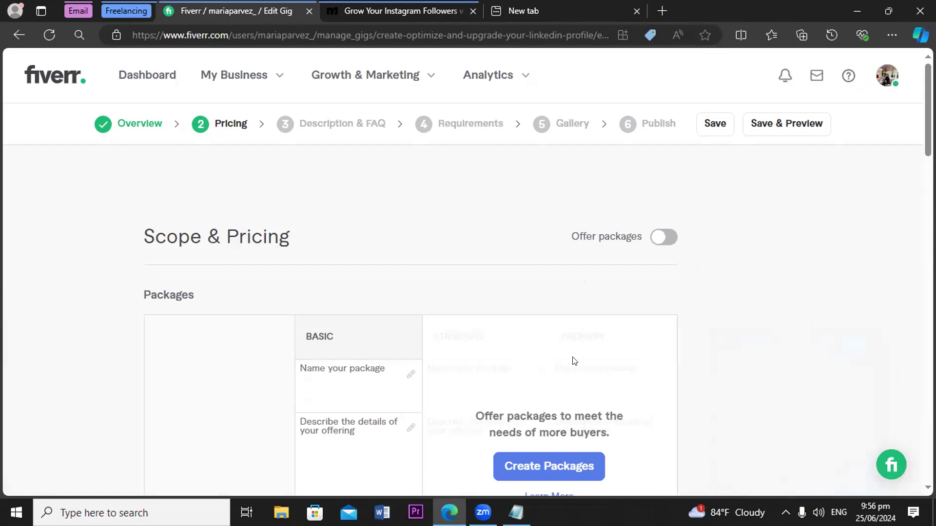
- Enable offering packages and name the Basic, Standard and Premium packages "Silver", "Gold" and "Platinum"
{"action": "left_click", "coordinate": [664, 239]}
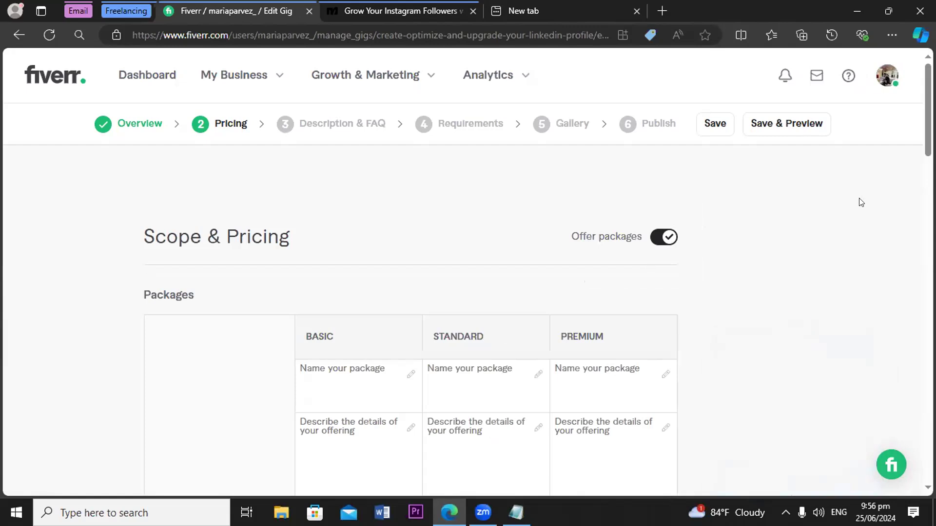
{"action": "scroll", "coordinate": [916, 164], "scroll_direction": "down", "scroll_amount": 5}
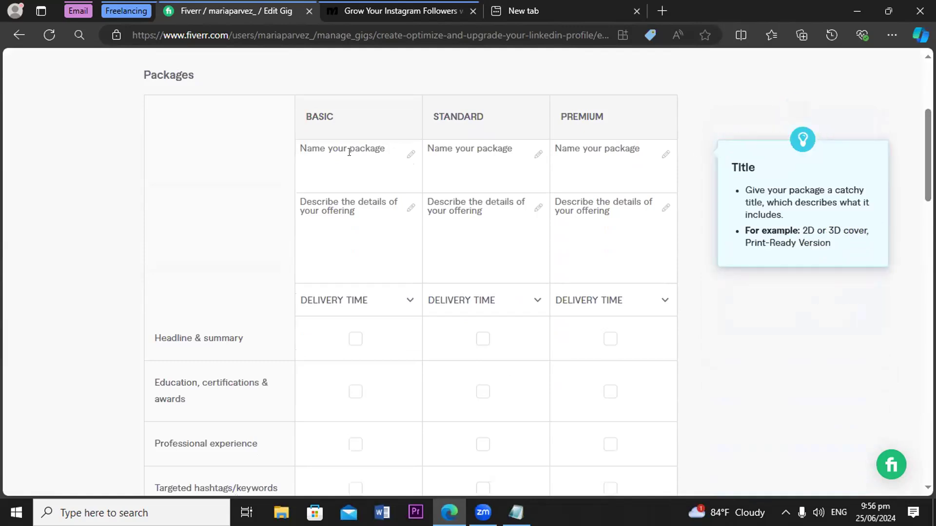
{"action": "left_click", "coordinate": [365, 151]}
{"action": "type", "text": "Si"}
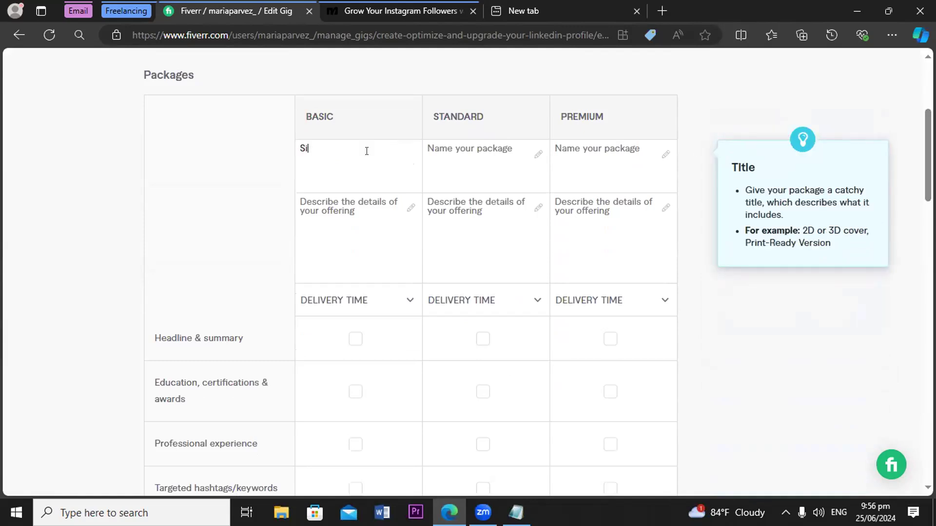
{"action": "type", "text": "lver"}
{"action": "left_click", "coordinate": [459, 143]}
{"action": "type", "text": "Gol"}
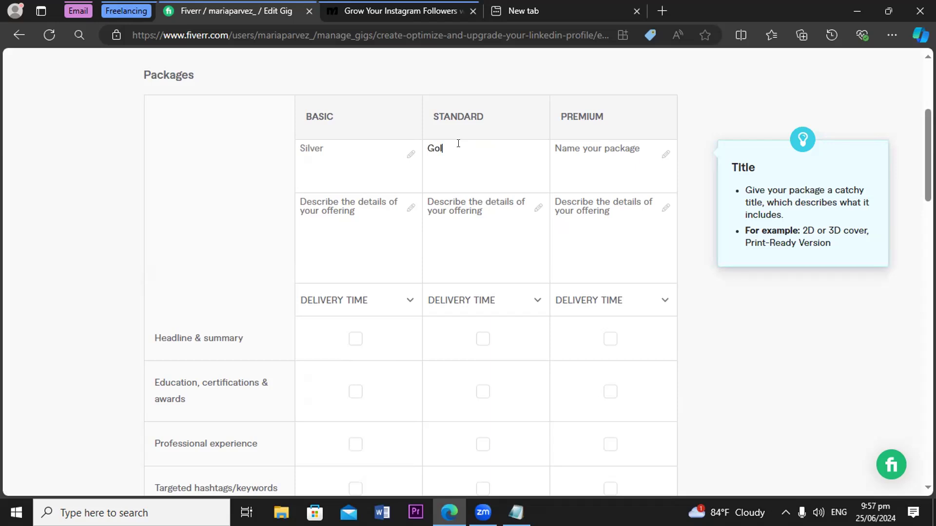
{"action": "type", "text": "d"}
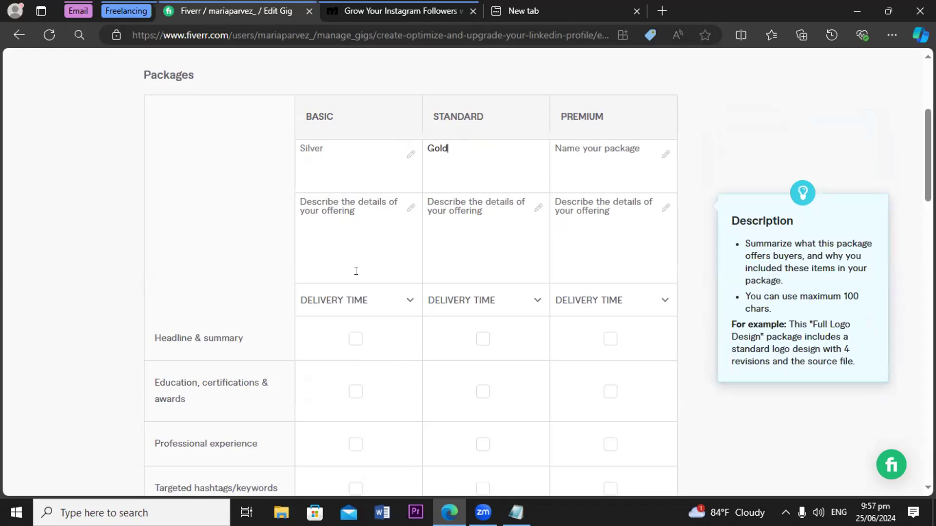
{"action": "left_click", "coordinate": [589, 160]}
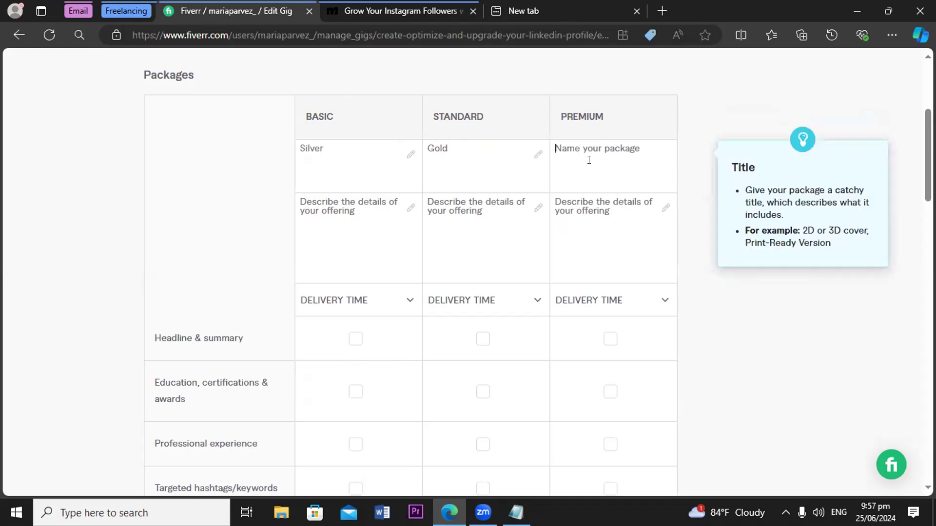
{"action": "type", "text": "Platinum"}
- Switch to the Fiverr Gig Design notes in Notepad and copy the Basic package description, from "Setup of the LinkedIn profile" through "Custom URL"
{"action": "left_click", "coordinate": [384, 195]}
{"action": "left_click", "coordinate": [349, 210]}
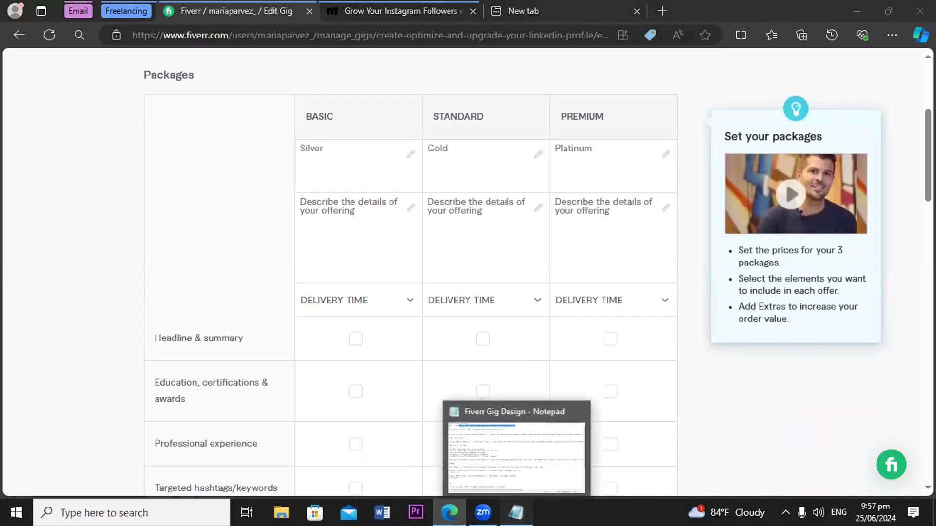
{"action": "left_click", "coordinate": [515, 512]}
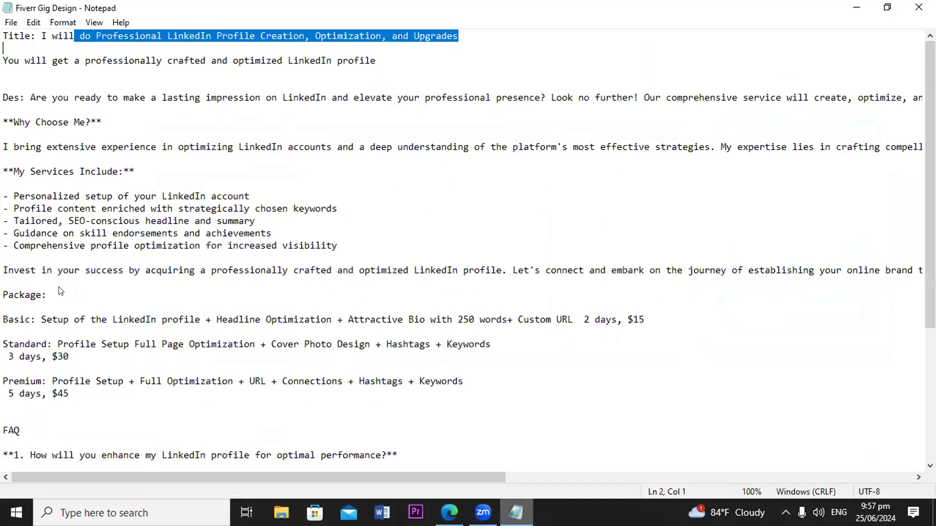
{"action": "key", "text": "alt+Tab"}
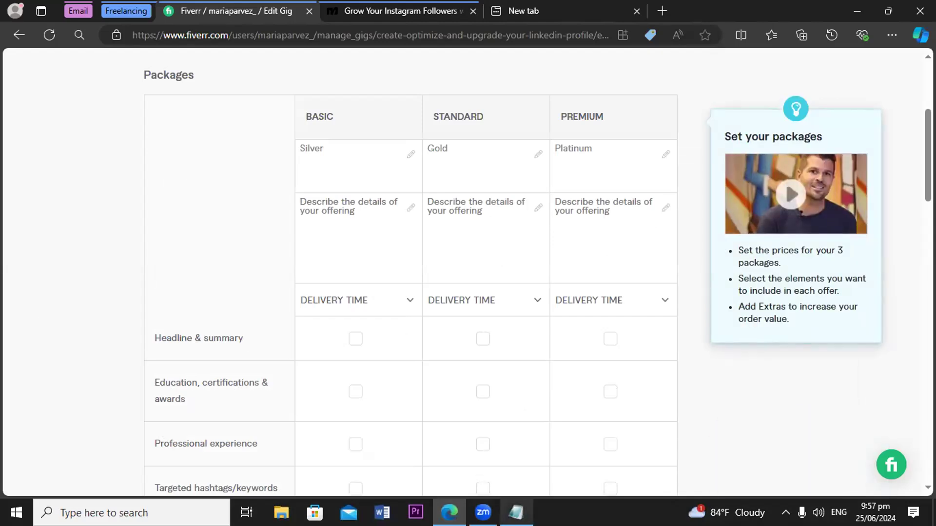
{"action": "key", "text": "alt+Tab"}
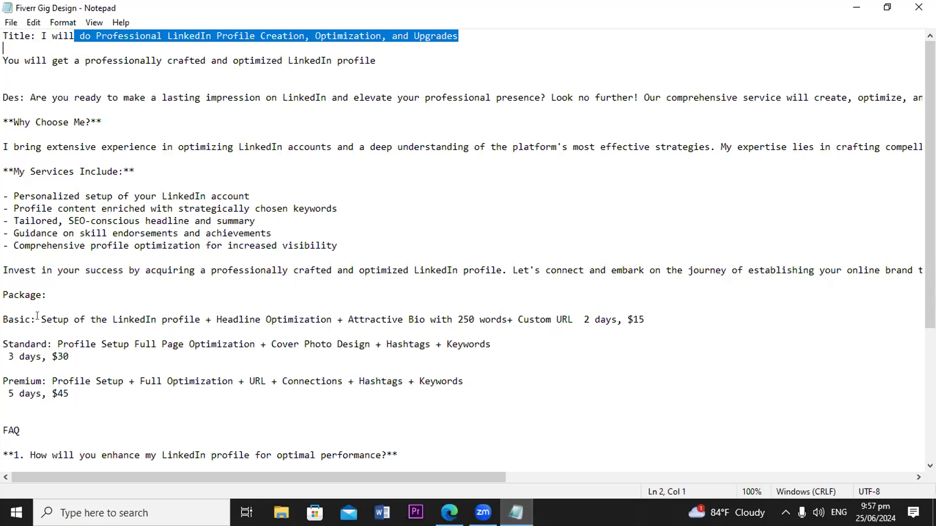
{"action": "left_click_drag", "start_coordinate": [40, 319], "coordinate": [491, 320]}
{"action": "mouse_move", "coordinate": [585, 325]}
{"action": "left_mouse_down"}
{"action": "mouse_move", "coordinate": [621, 328]}
{"action": "mouse_move", "coordinate": [607, 337]}
{"action": "mouse_move", "coordinate": [634, 325]}
{"action": "mouse_move", "coordinate": [570, 319]}
{"action": "left_mouse_up"}
{"action": "key", "text": "ctrl+c"}
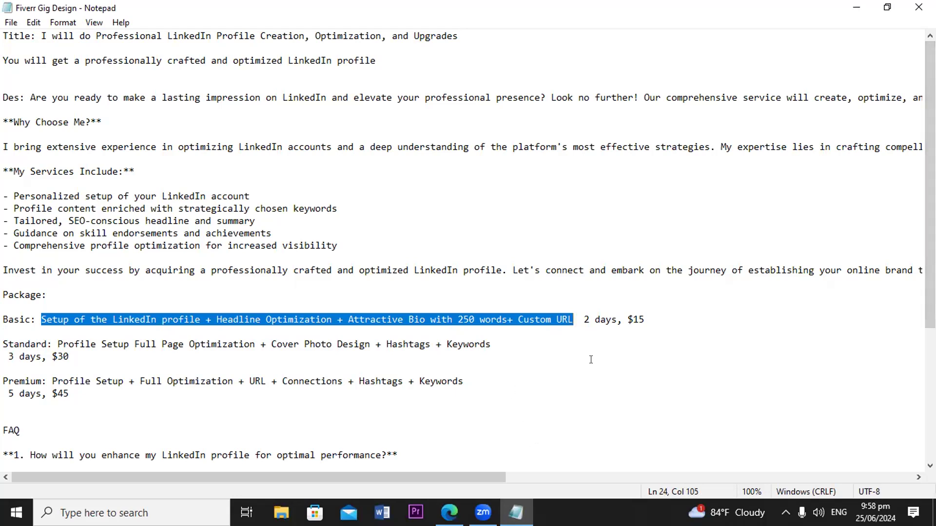
- Return to the Fiverr pricing page in Edge and paste the copied text as the Basic package's description
{"action": "left_click", "coordinate": [516, 513]}
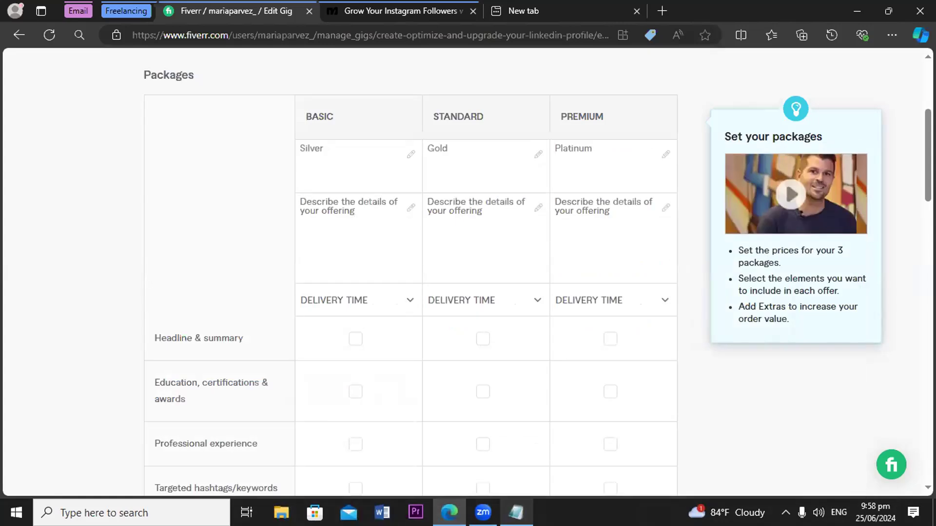
{"action": "left_click", "coordinate": [339, 205]}
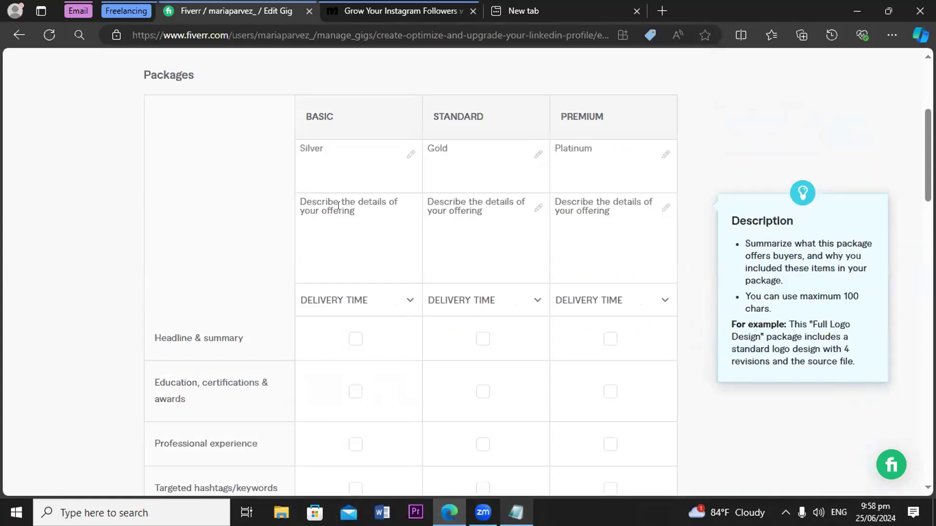
{"action": "key", "text": "ctrl+v"}
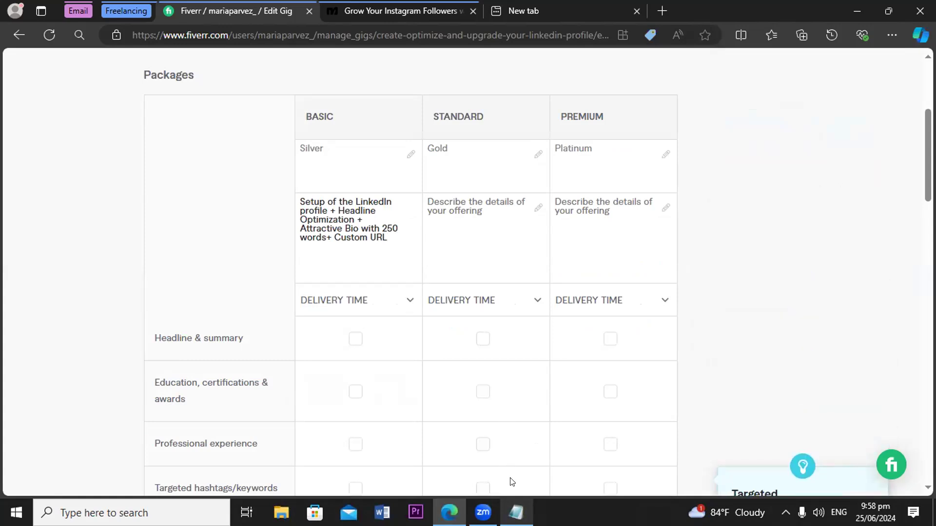
- Switch to the Notepad notes and copy the Standard package description, from "Profile Setup Full Page Optimization" through "Keywords"
{"action": "left_click", "coordinate": [516, 512]}
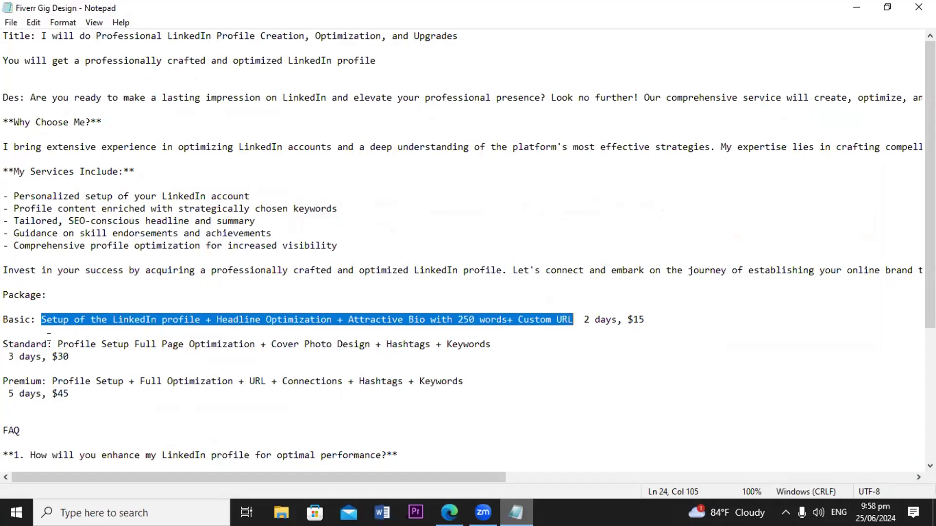
{"action": "left_click", "coordinate": [54, 338]}
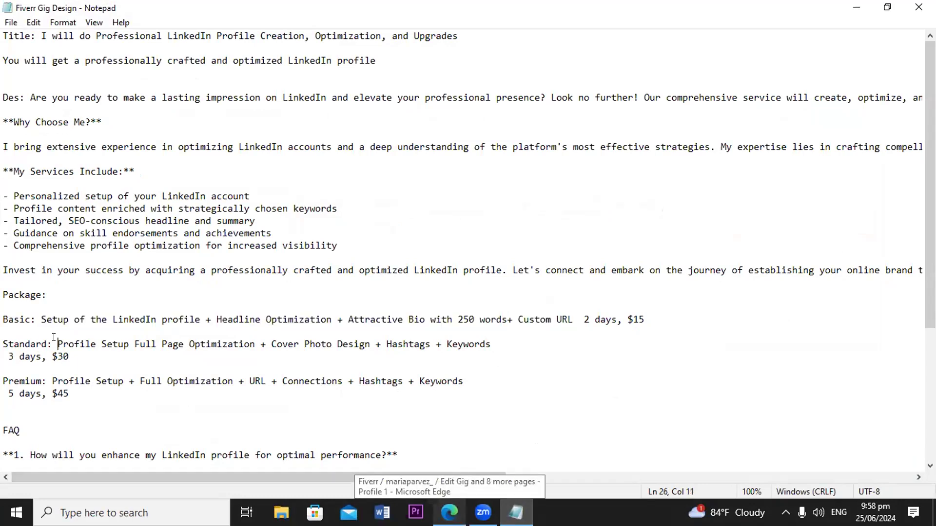
{"action": "key", "text": "shift+Right"}
{"action": "key", "text": "shift+Right"}
{"action": "key", "text": "shift+Right"}
{"action": "key", "text": "shift+Right"}
{"action": "key", "text": "shift+Right"}
{"action": "key", "text": "shift+Right"}
{"action": "key", "text": "shift+Right"}
{"action": "key", "text": "shift+Right"}
{"action": "key", "text": "shift+Right"}
{"action": "key", "text": "shift+Right"}
{"action": "key", "text": "shift+Right"}
{"action": "key", "text": "shift+Right"}
{"action": "key", "text": "shift+Right"}
{"action": "key", "text": "shift+Right"}
{"action": "key", "text": "shift+Right"}
{"action": "key", "text": "shift+Right"}
{"action": "key", "text": "shift+Right"}
{"action": "key", "text": "shift+Right"}
{"action": "key", "text": "shift+Right"}
{"action": "key", "text": "shift+Right"}
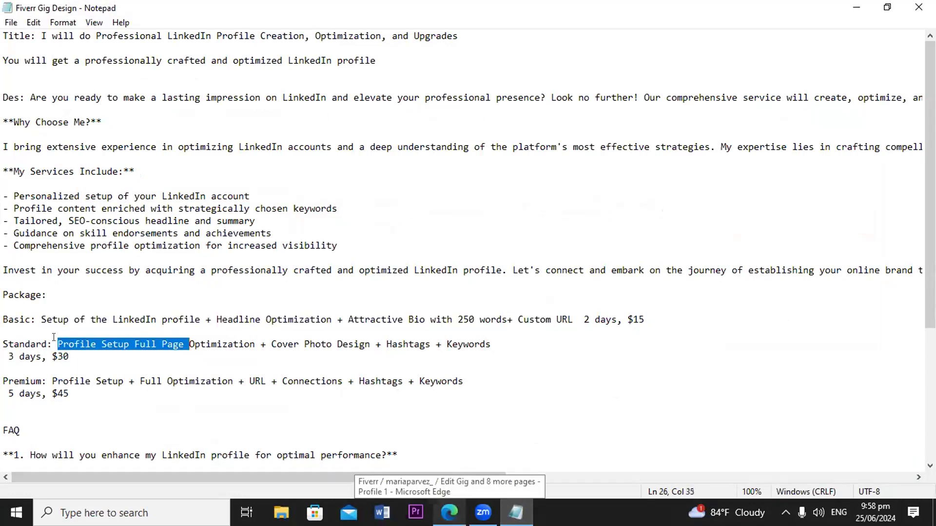
{"action": "key", "text": "shift+Right"}
{"action": "key", "text": "shift+Right"}
{"action": "key", "text": "shift+Right"}
{"action": "key", "text": "shift+Right"}
{"action": "key", "text": "shift+Right"}
{"action": "key", "text": "shift+Right"}
{"action": "key", "text": "shift+Right"}
{"action": "key", "text": "shift+Right"}
{"action": "key", "text": "shift+Right"}
{"action": "key", "text": "shift+Right"}
{"action": "key", "text": "shift+Right"}
{"action": "key", "text": "shift+Right"}
{"action": "key", "text": "shift+Right"}
{"action": "key", "text": "shift+Right"}
{"action": "key", "text": "shift+Right"}
{"action": "key", "text": "shift+Right"}
{"action": "key", "text": "shift+Right"}
{"action": "key", "text": "shift+Right"}
{"action": "key", "text": "shift+Right"}
{"action": "key", "text": "shift+Right"}
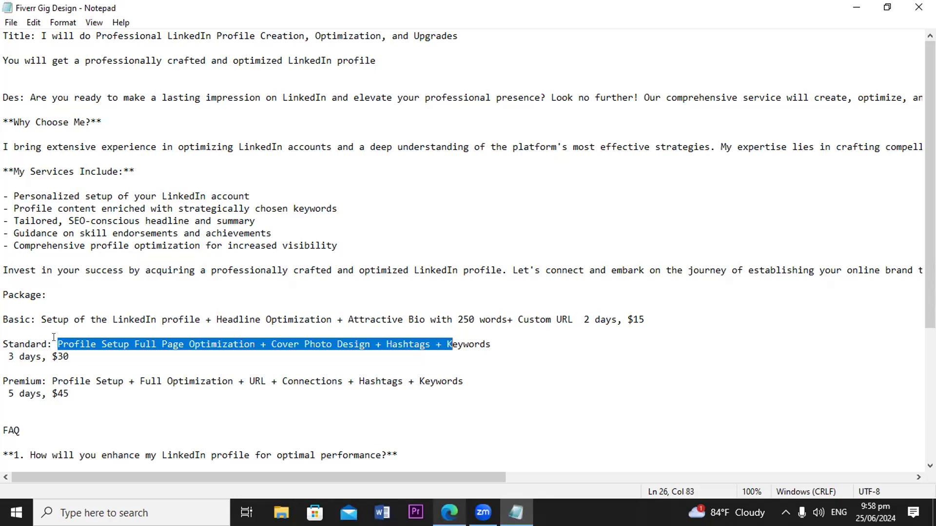
{"action": "key", "text": "shift+Right"}
{"action": "key", "text": "shift+Right"}
{"action": "key", "text": "shift+Right"}
{"action": "key", "text": "shift+Right"}
{"action": "key", "text": "shift+Right"}
{"action": "key", "text": "shift+Right"}
{"action": "key", "text": "shift+Right"}
{"action": "key", "text": "ctrl+c"}
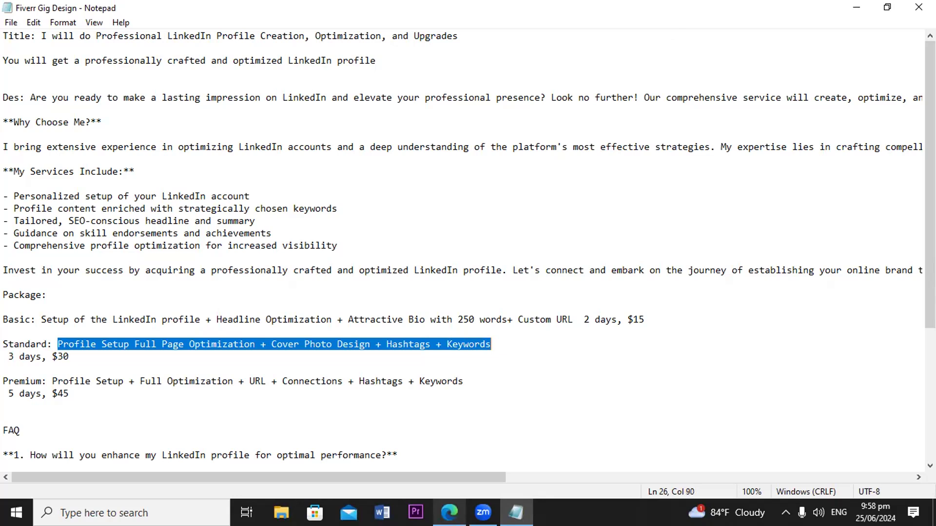
- Return to the Fiverr pricing page in Edge and paste the copied text as the Standard package's description
{"action": "left_click", "coordinate": [516, 512]}
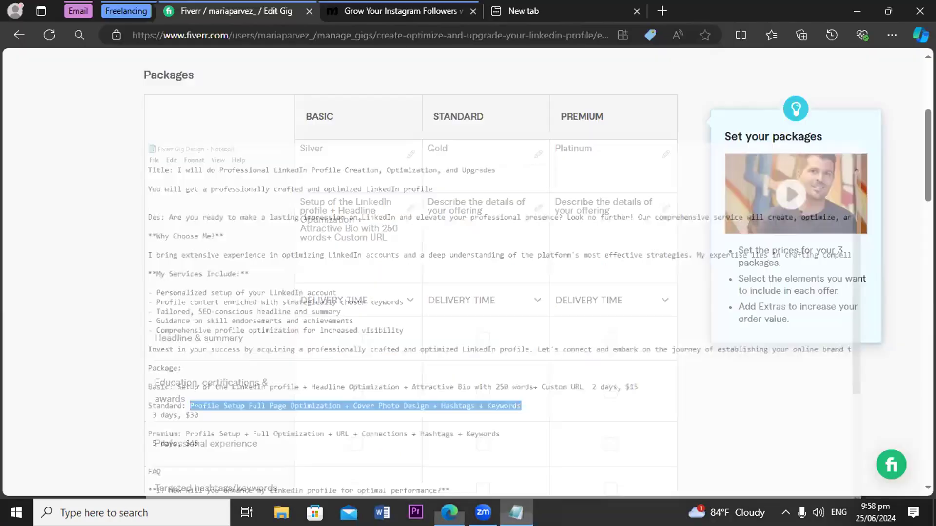
{"action": "left_click", "coordinate": [448, 218]}
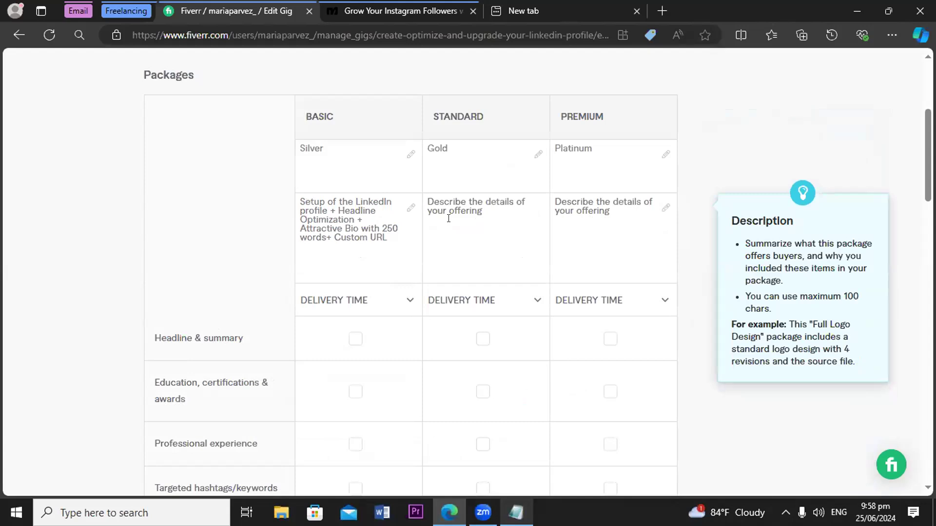
{"action": "key", "text": "ctrl+v"}
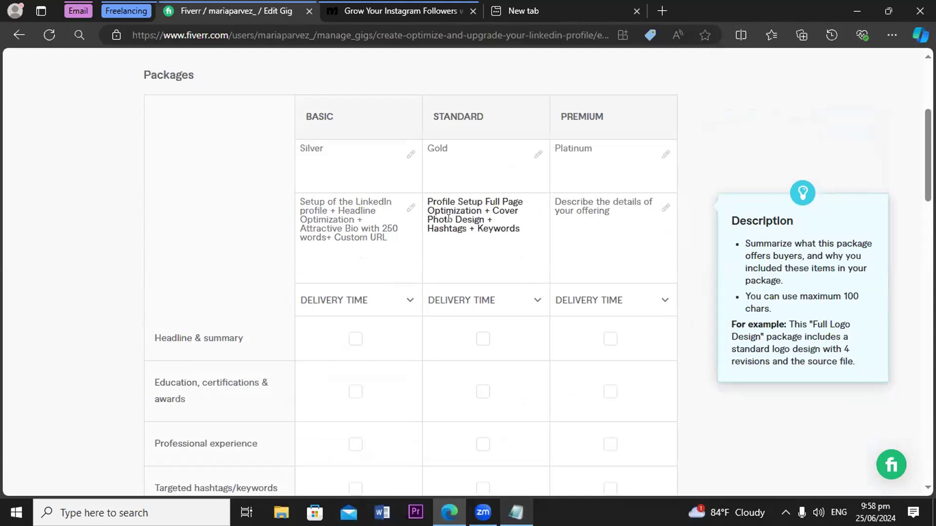
- Switch to the Notepad notes and copy the Premium package description, from "Profile Setup + Full Optimization" through "Keywords"
{"action": "left_click", "coordinate": [515, 512]}
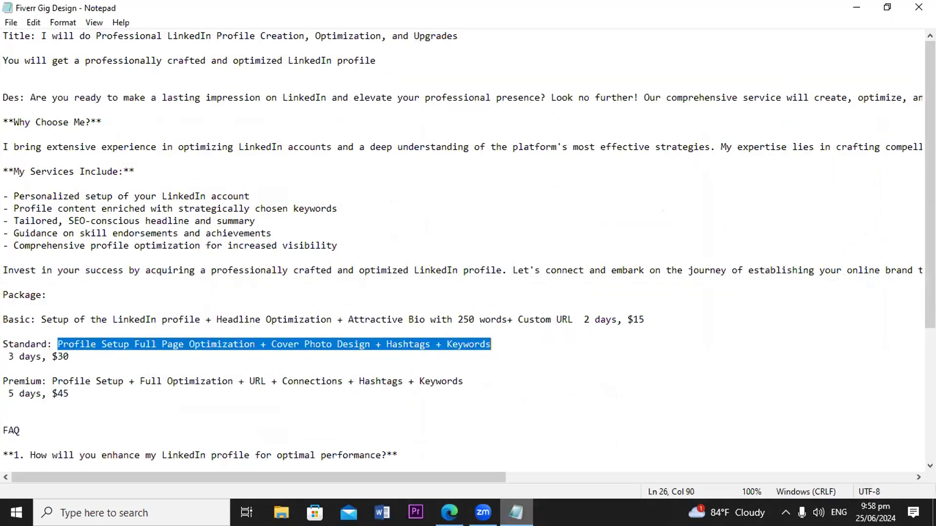
{"action": "left_click", "coordinate": [52, 380]}
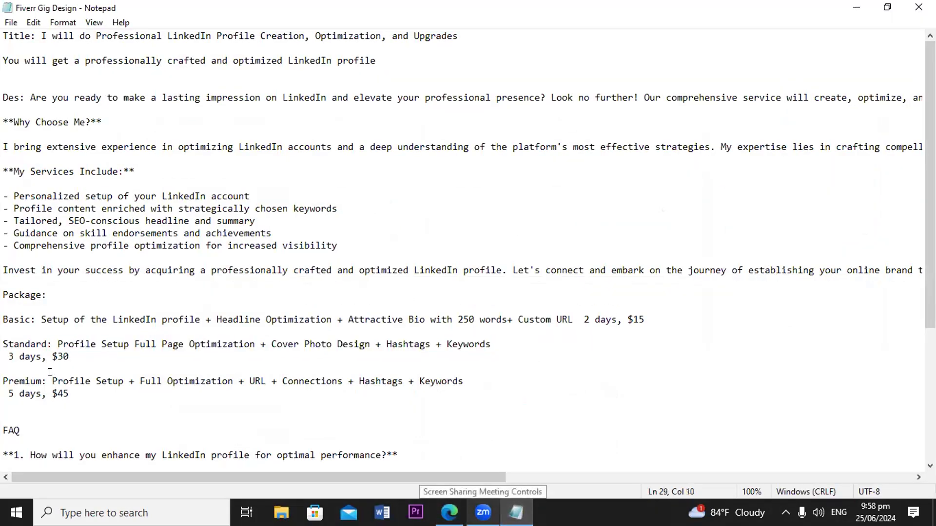
{"action": "key", "text": "shift+Right"}
{"action": "key", "text": "shift+Right"}
{"action": "key", "text": "shift+Right"}
{"action": "key", "text": "shift+Right"}
{"action": "key", "text": "shift+Right"}
{"action": "key", "text": "shift+Right"}
{"action": "key", "text": "shift+Right"}
{"action": "key", "text": "shift+Right"}
{"action": "key", "text": "shift+Right"}
{"action": "key", "text": "shift+Right"}
{"action": "key", "text": "shift+Right"}
{"action": "key", "text": "shift+Right"}
{"action": "key", "text": "shift+Right"}
{"action": "key", "text": "shift+Right"}
{"action": "key", "text": "shift+Right"}
{"action": "key", "text": "shift+Right"}
{"action": "key", "text": "shift+Right"}
{"action": "key", "text": "shift+Right"}
{"action": "key", "text": "shift+Right"}
{"action": "key", "text": "shift+Right"}
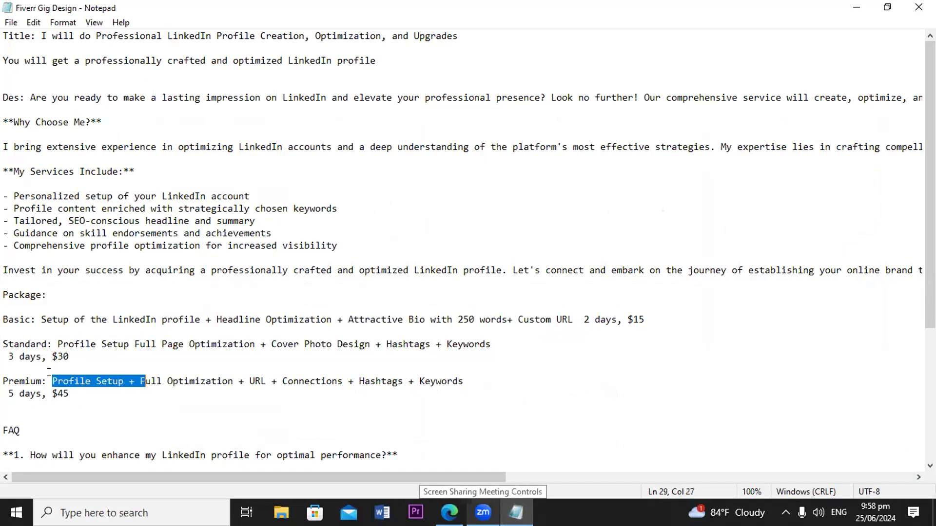
{"action": "key", "text": "shift+Right"}
{"action": "key", "text": "shift+Right"}
{"action": "key", "text": "shift+Right"}
{"action": "key", "text": "shift+Right"}
{"action": "key", "text": "shift+Right"}
{"action": "key", "text": "shift+Right"}
{"action": "key", "text": "shift+Right"}
{"action": "key", "text": "shift+Right"}
{"action": "key", "text": "shift+Right"}
{"action": "key", "text": "shift+Right"}
{"action": "key", "text": "shift+Right"}
{"action": "key", "text": "shift+Right"}
{"action": "key", "text": "shift+Right"}
{"action": "key", "text": "shift+Right"}
{"action": "key", "text": "shift+Right"}
{"action": "key", "text": "shift+Right"}
{"action": "key", "text": "shift+Right"}
{"action": "key", "text": "shift+Right"}
{"action": "key", "text": "shift+Right"}
{"action": "key", "text": "shift+Right"}
{"action": "key", "text": "ctrl+c"}
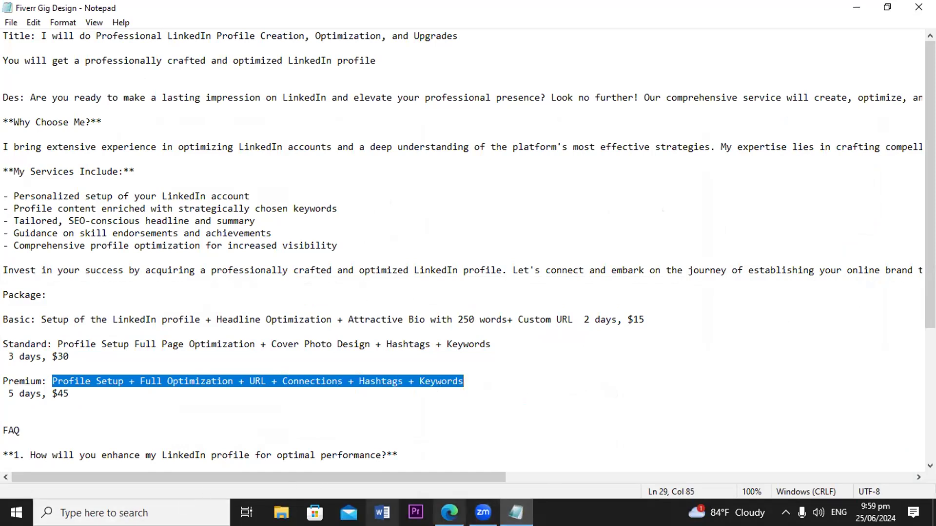
- Return to the Fiverr pricing page in Edge and paste the copied text as the Premium package's description
{"action": "key", "text": "alt+Tab"}
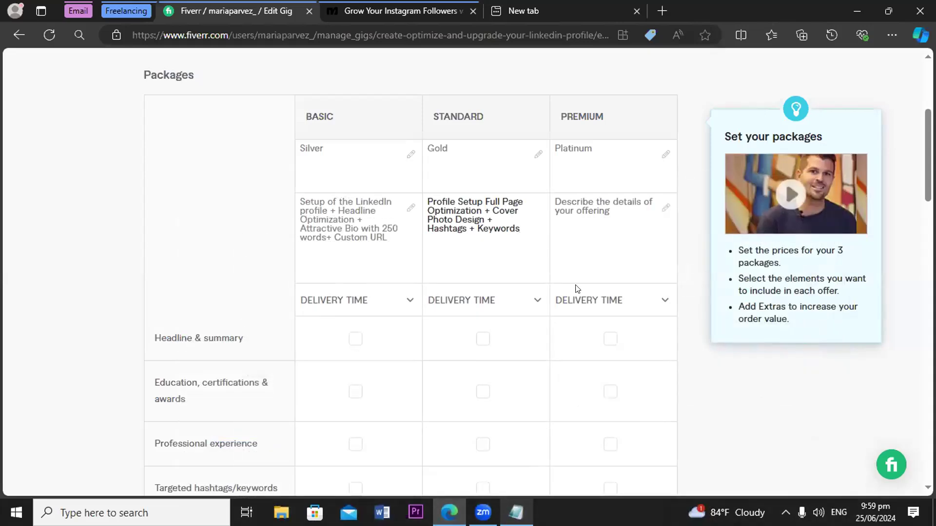
{"action": "left_click", "coordinate": [587, 220]}
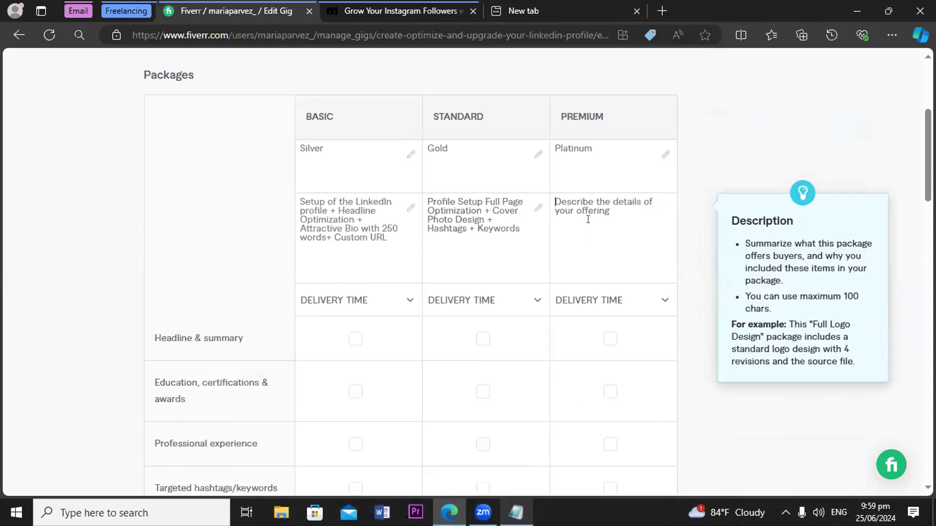
{"action": "key", "text": "ctrl+v"}
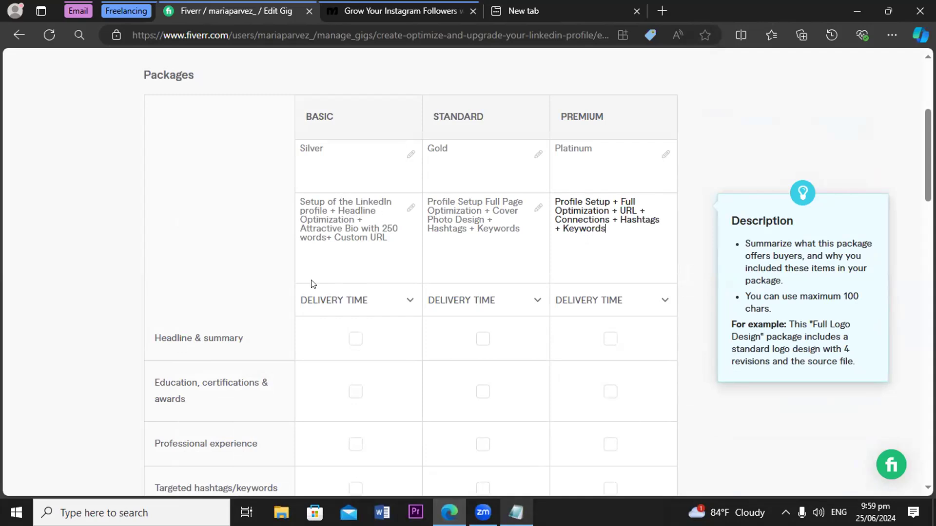
- Set the delivery times to 2 days for Basic, 3 days for Standard and 5 days for Premium
{"action": "left_click", "coordinate": [337, 300]}
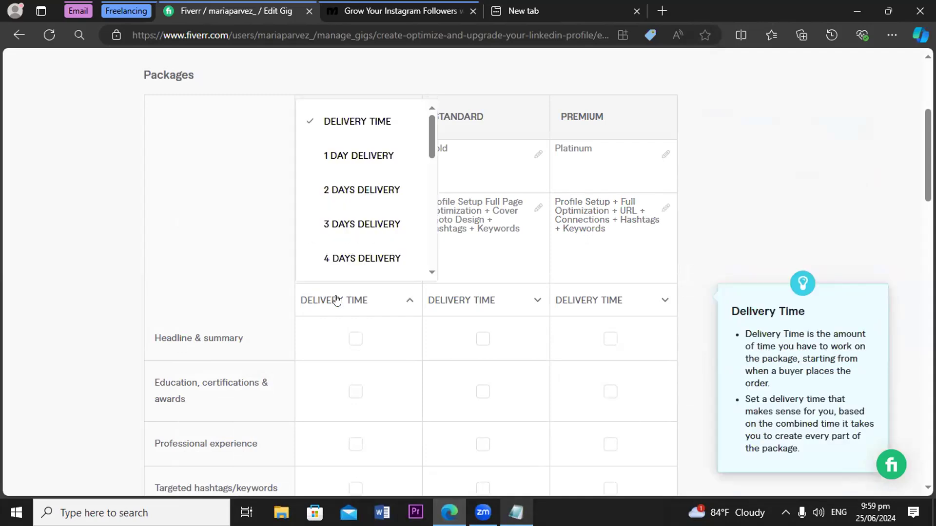
{"action": "left_click", "coordinate": [337, 188]}
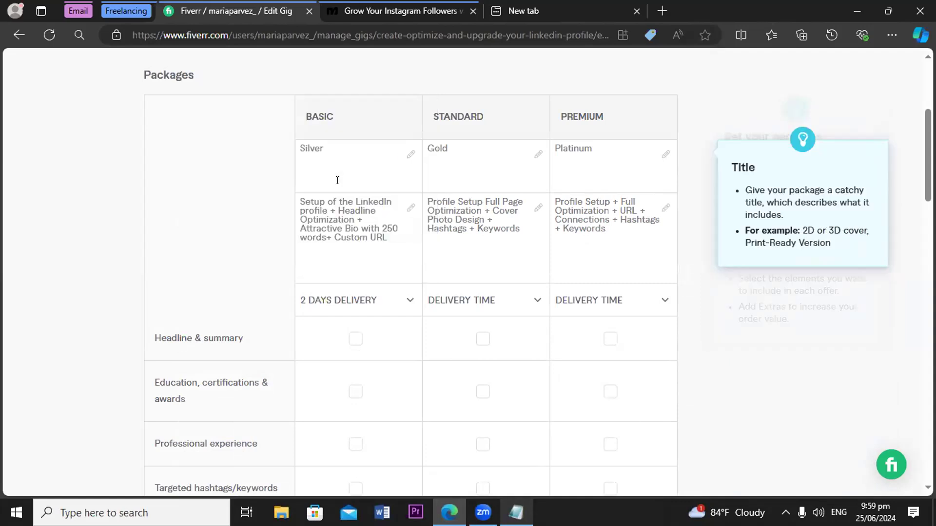
{"action": "left_click", "coordinate": [498, 313]}
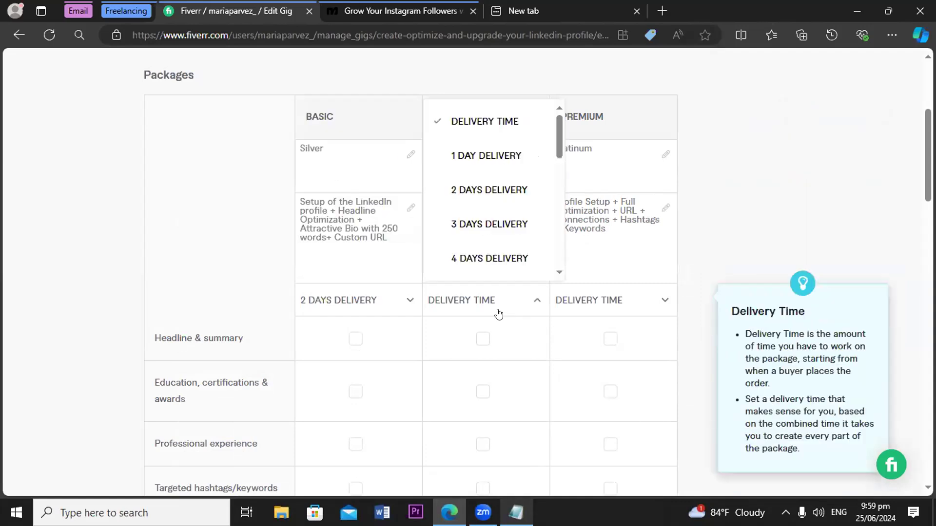
{"action": "left_click", "coordinate": [476, 223]}
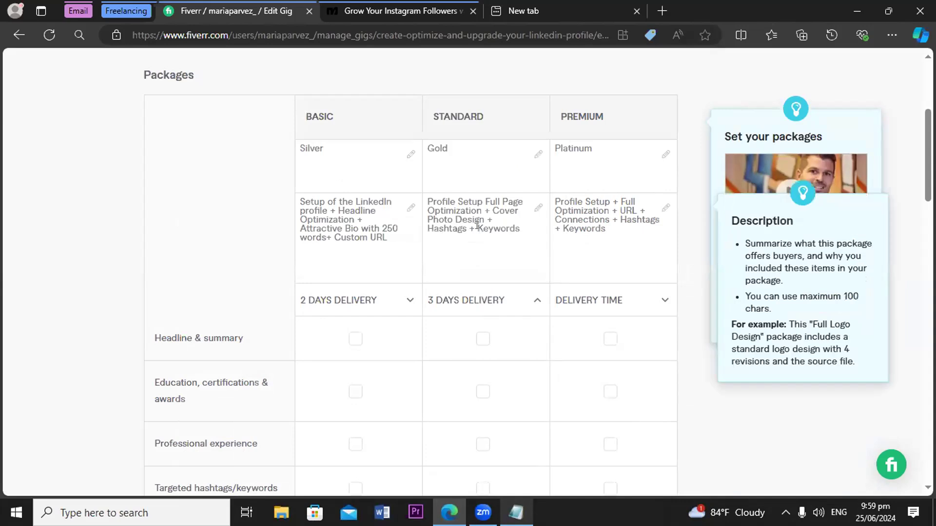
{"action": "left_click", "coordinate": [613, 305]}
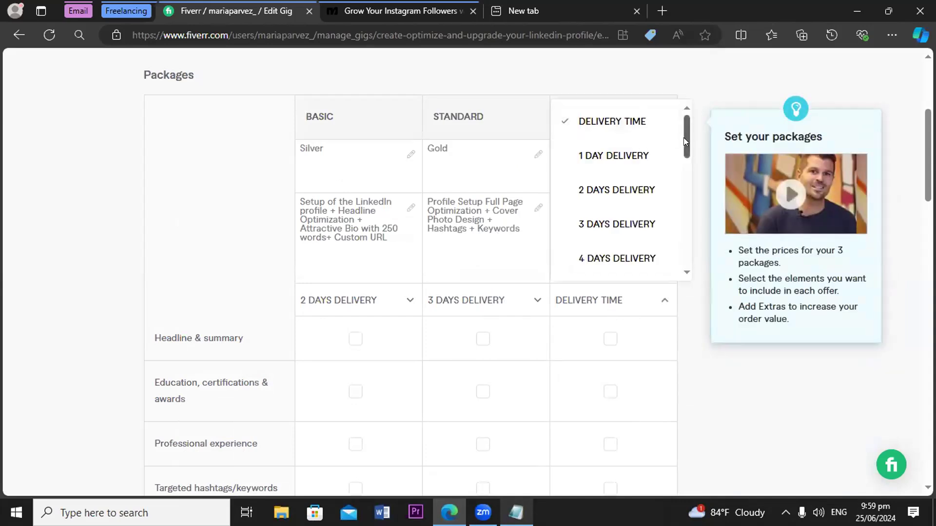
{"action": "left_click_drag", "start_coordinate": [684, 137], "coordinate": [683, 162]}
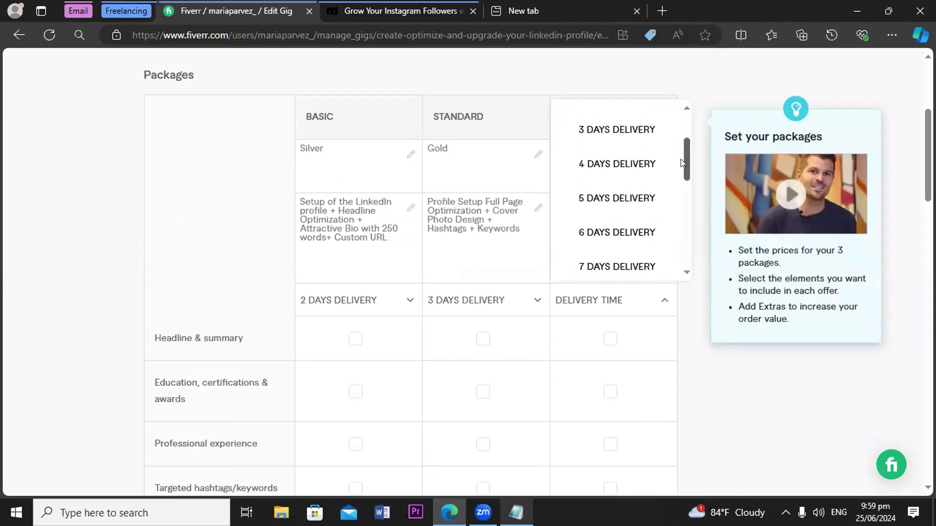
{"action": "left_click", "coordinate": [619, 194]}
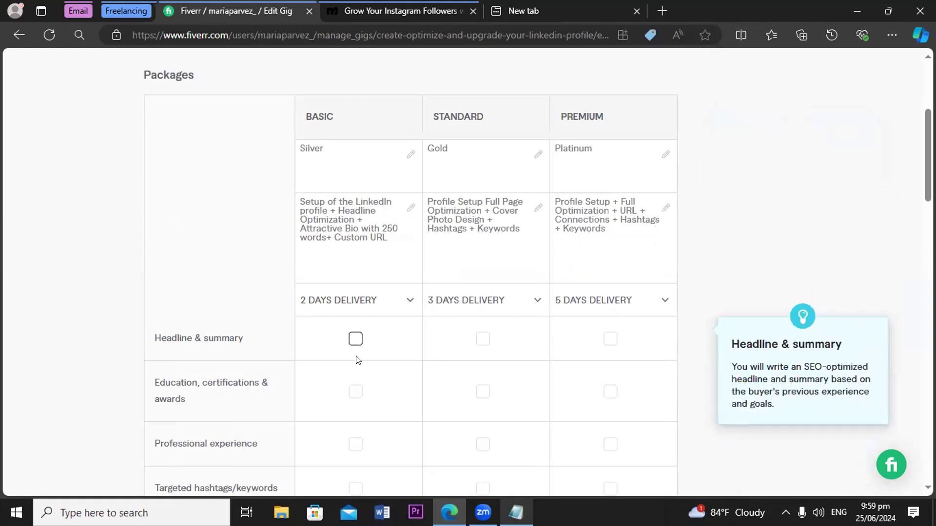
- Include Headline & summary in all three packages, and Education, certifications & awards and Professional experience in Standard and Premium
{"action": "left_click", "coordinate": [352, 341]}
{"action": "left_click", "coordinate": [482, 341]}
{"action": "left_click", "coordinate": [610, 339]}
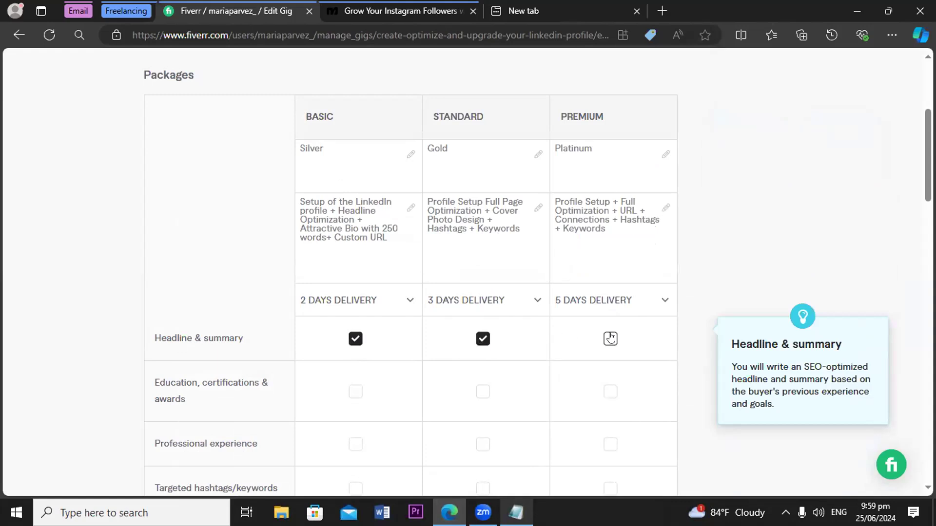
{"action": "left_click", "coordinate": [482, 393]}
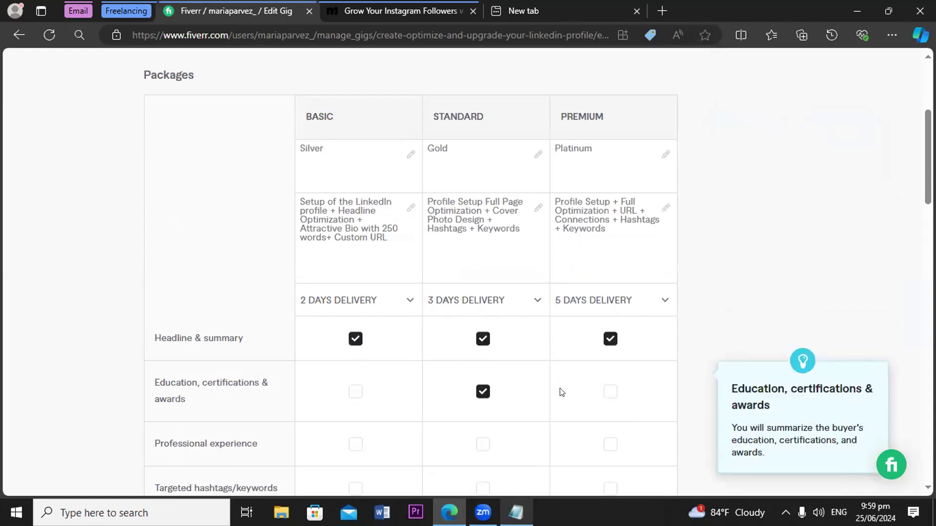
{"action": "left_click", "coordinate": [610, 392]}
{"action": "left_click", "coordinate": [611, 445]}
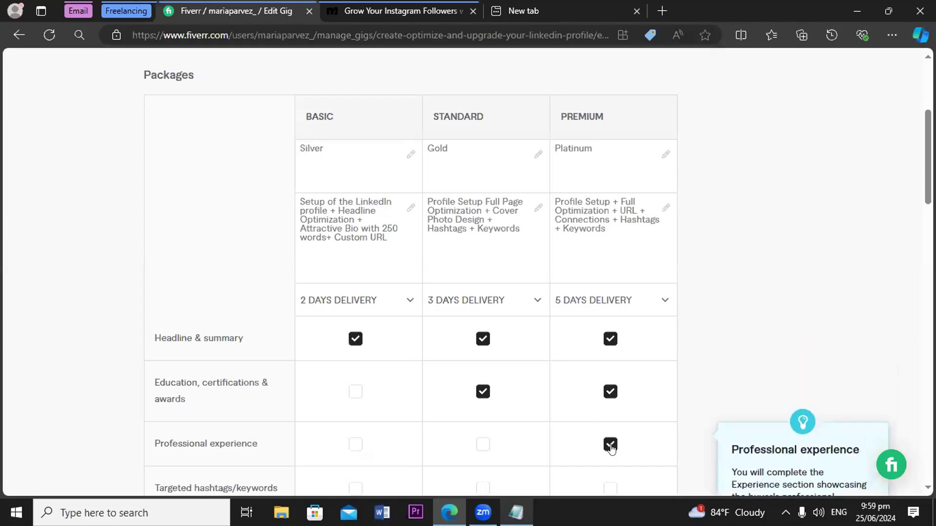
{"action": "left_click", "coordinate": [481, 444]}
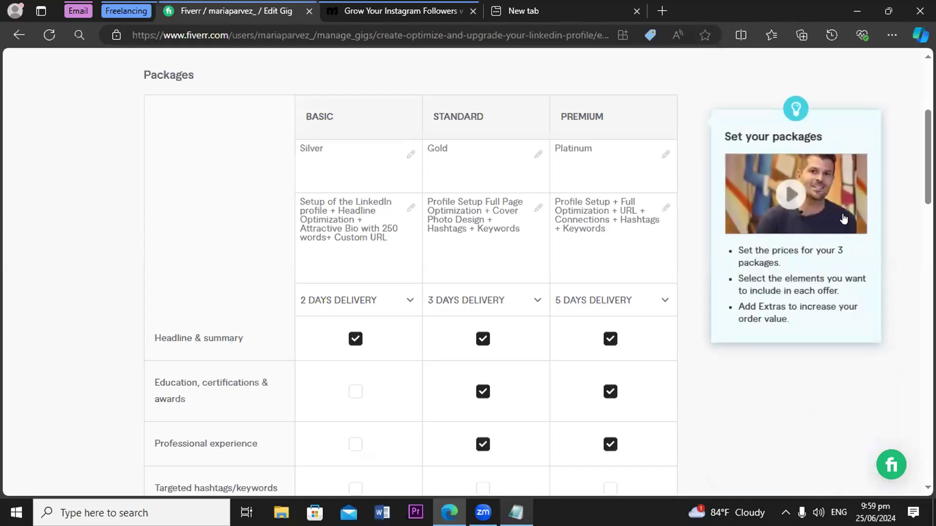
- Add Targeted hashtags/keywords and Skills & endorsements to Premium, Photo editing to Standard and Premium, and Education, certifications & awards to Basic
{"action": "scroll", "coordinate": [918, 187], "scroll_direction": "down", "scroll_amount": 4}
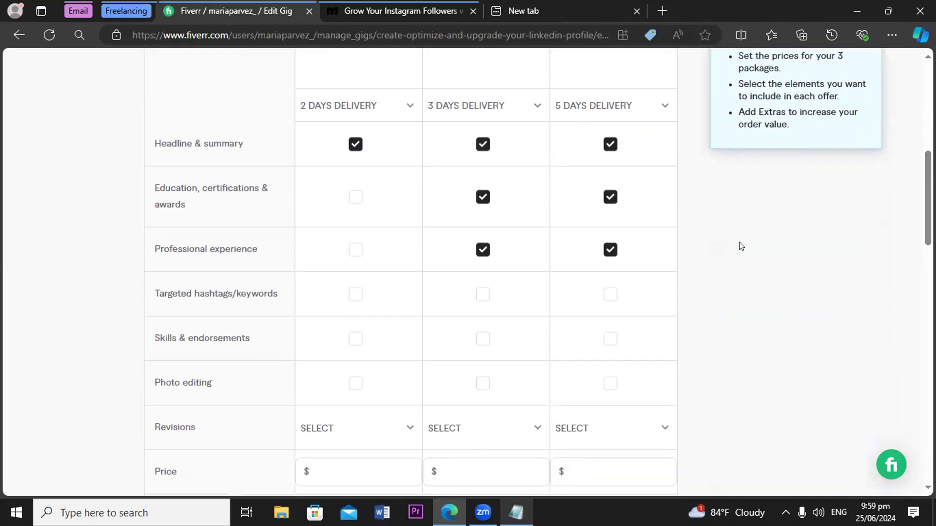
{"action": "left_click", "coordinate": [604, 294]}
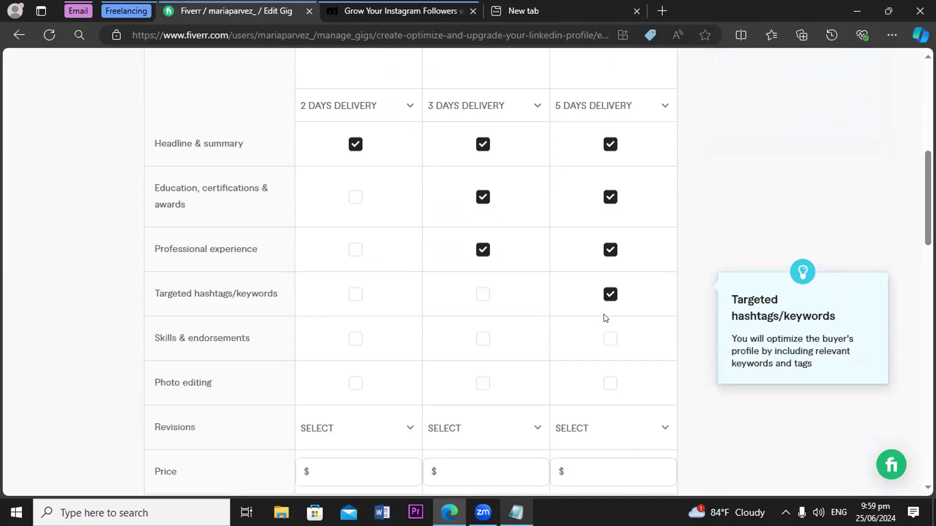
{"action": "left_click", "coordinate": [605, 340]}
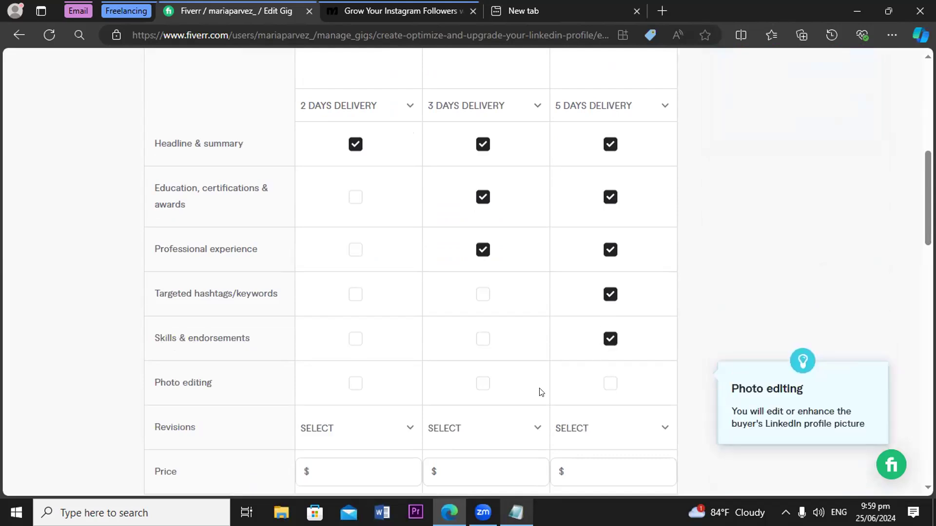
{"action": "left_click", "coordinate": [483, 383]}
{"action": "left_click", "coordinate": [602, 389]}
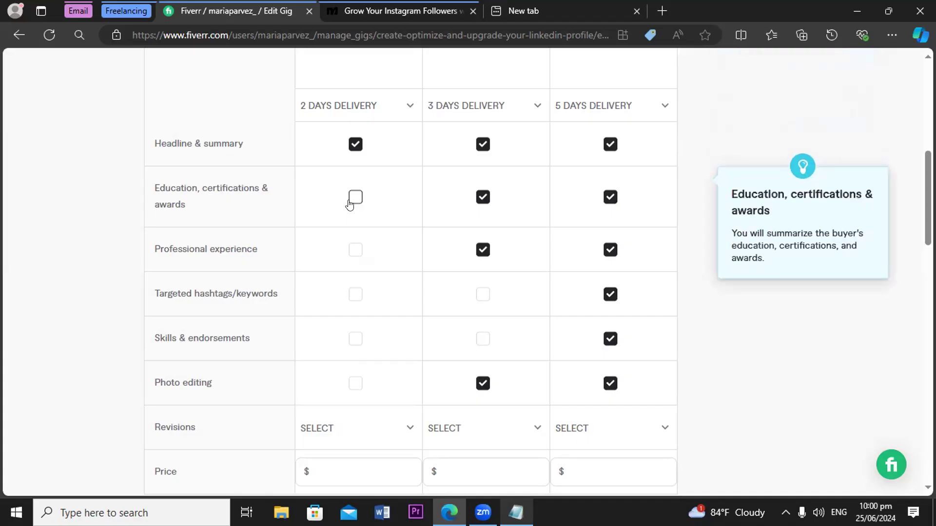
{"action": "left_click", "coordinate": [350, 203]}
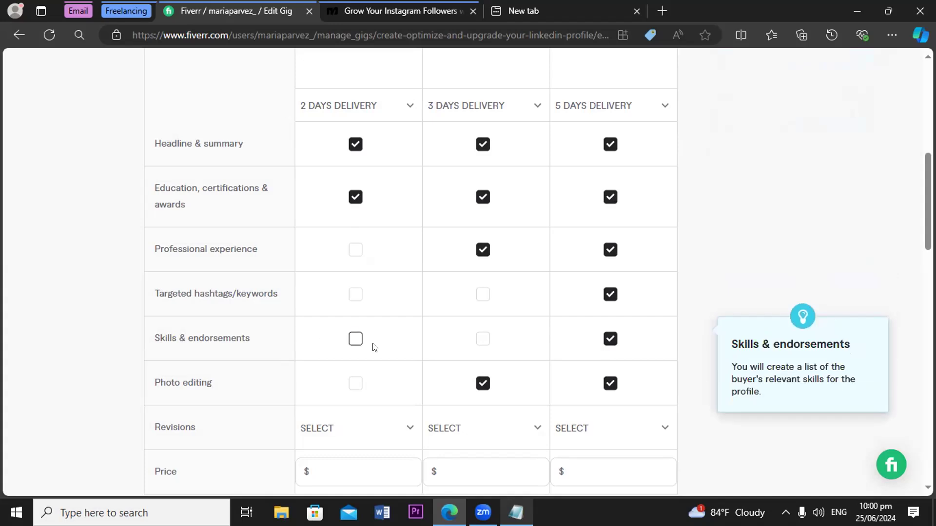
- Set the number of revisions to 3 for the Basic, Standard and Premium packages
{"action": "left_click", "coordinate": [407, 427]}
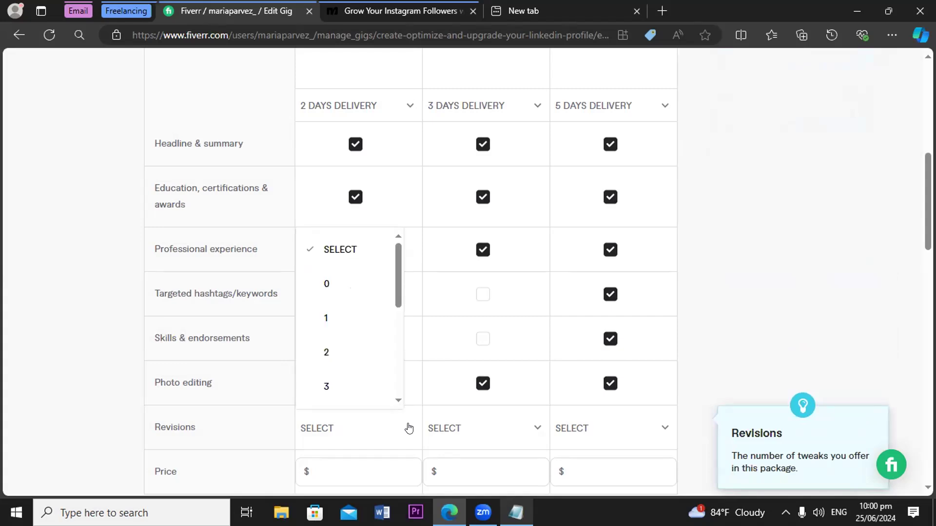
{"action": "left_click", "coordinate": [333, 388]}
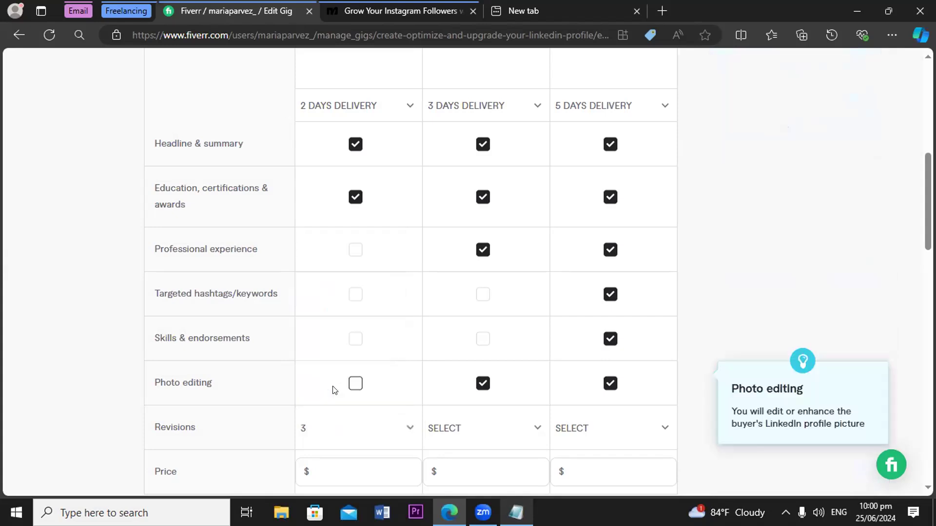
{"action": "left_click", "coordinate": [535, 432]}
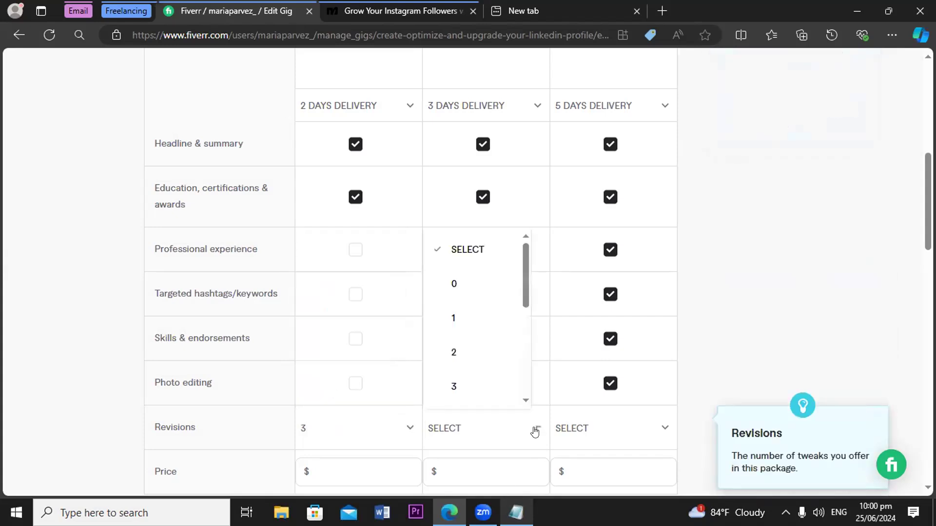
{"action": "left_click", "coordinate": [451, 388]}
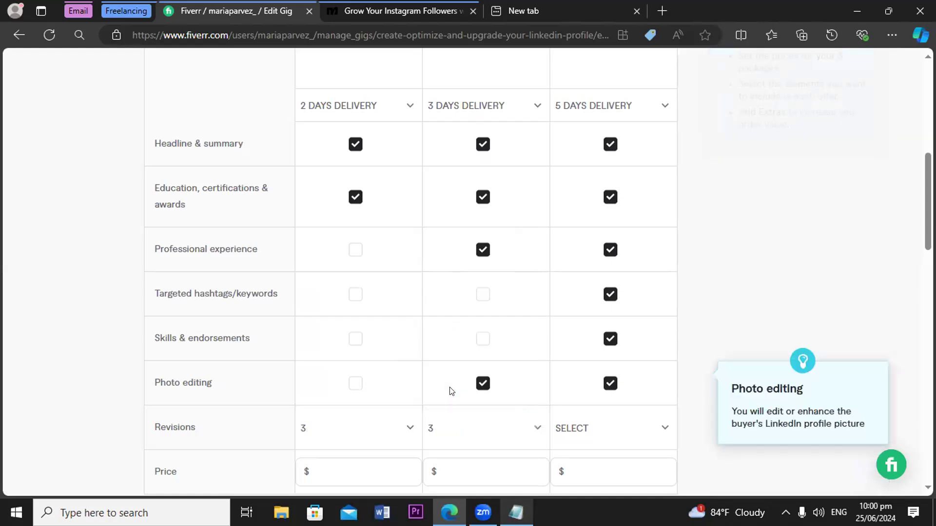
{"action": "left_click", "coordinate": [654, 427]}
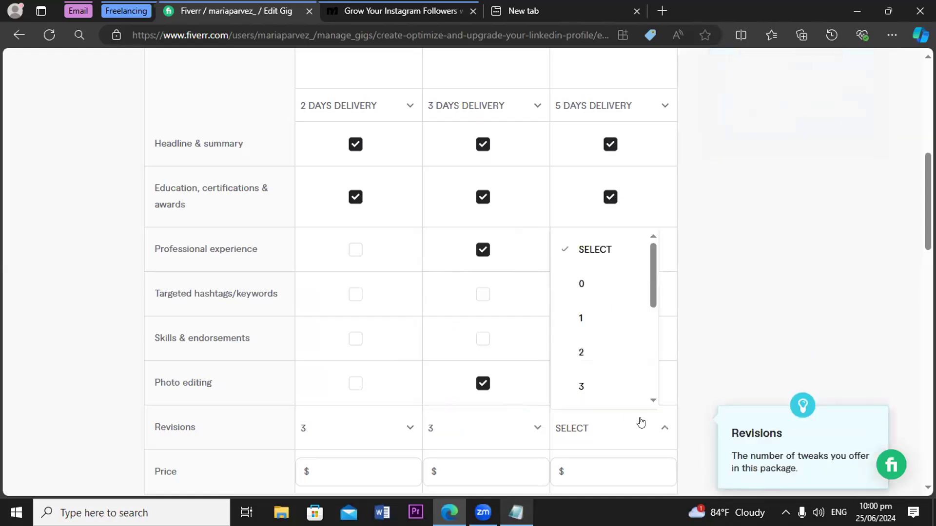
{"action": "left_click", "coordinate": [582, 387]}
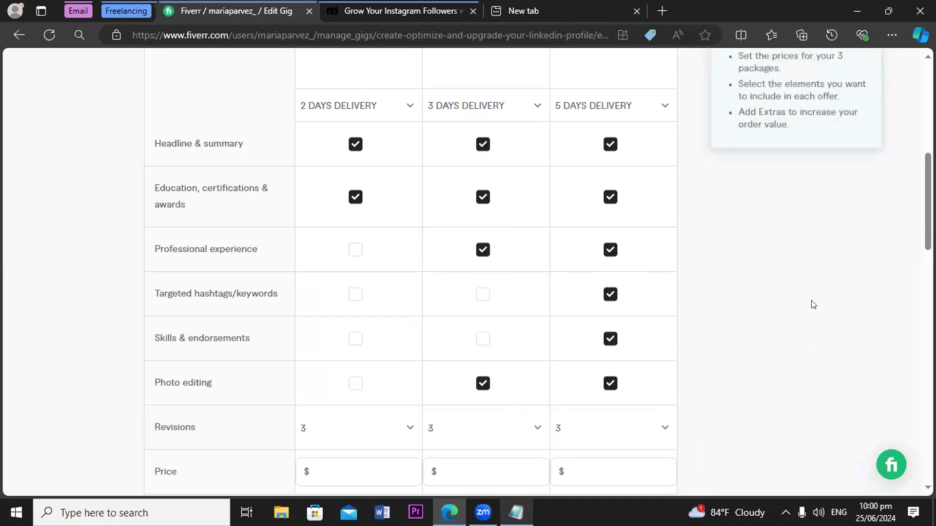
- Set the package prices to $30 for Basic, $40 for Standard and $50 for Premium
{"action": "scroll", "coordinate": [307, 290], "scroll_direction": "down", "scroll_amount": 3}
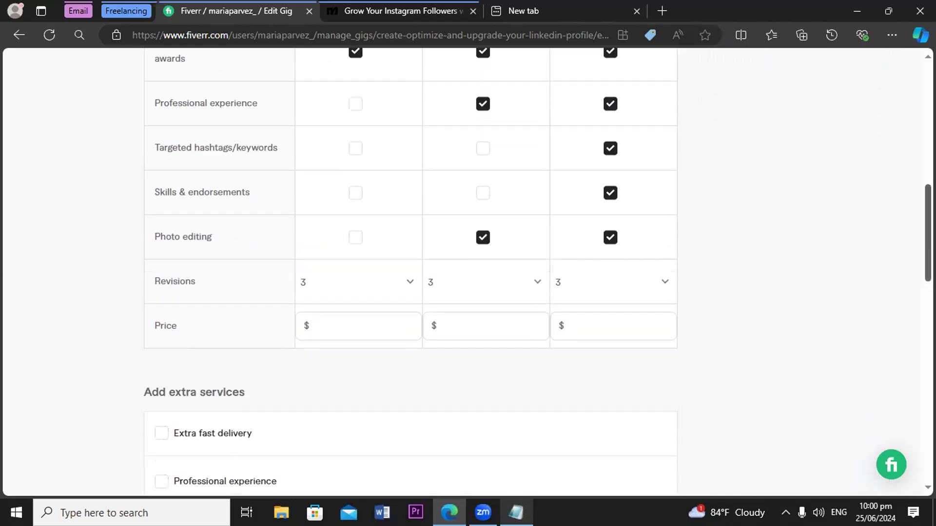
{"action": "left_click", "coordinate": [378, 339]}
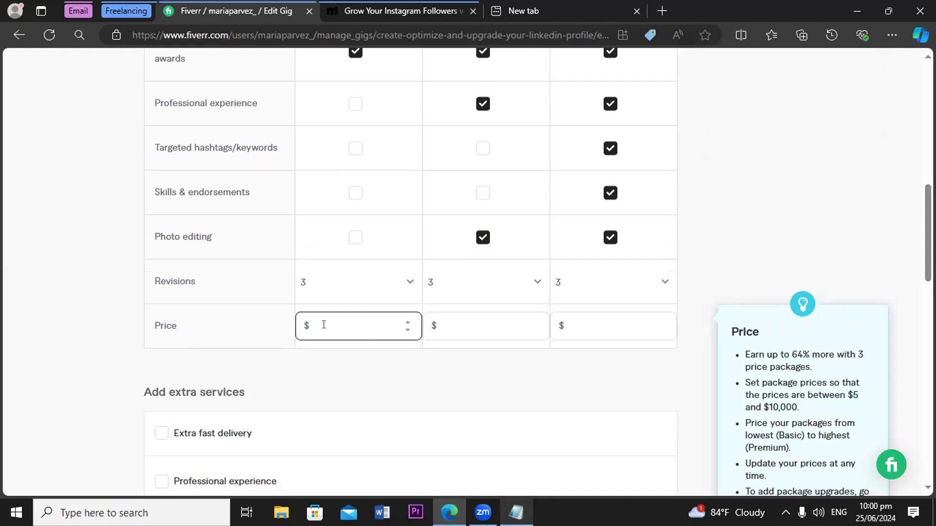
{"action": "left_click", "coordinate": [344, 317]}
{"action": "type", "text": "30"}
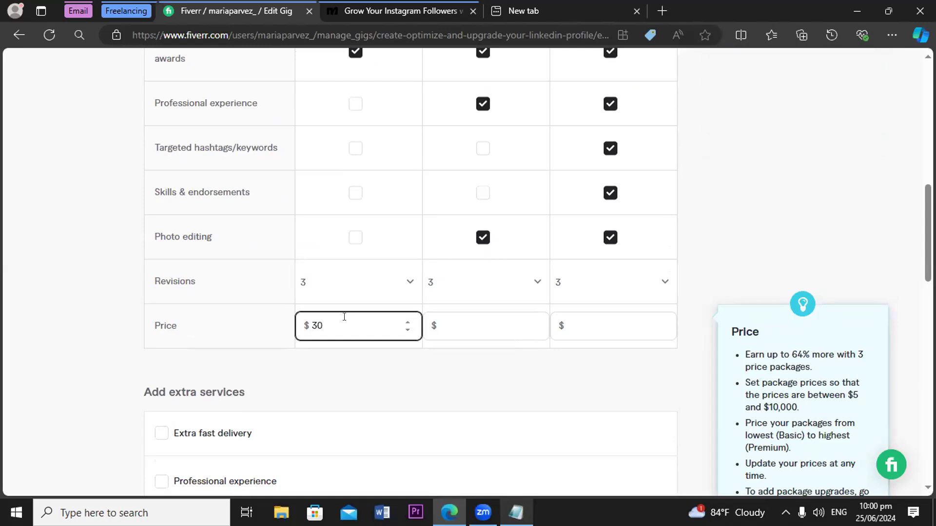
{"action": "left_click", "coordinate": [471, 325]}
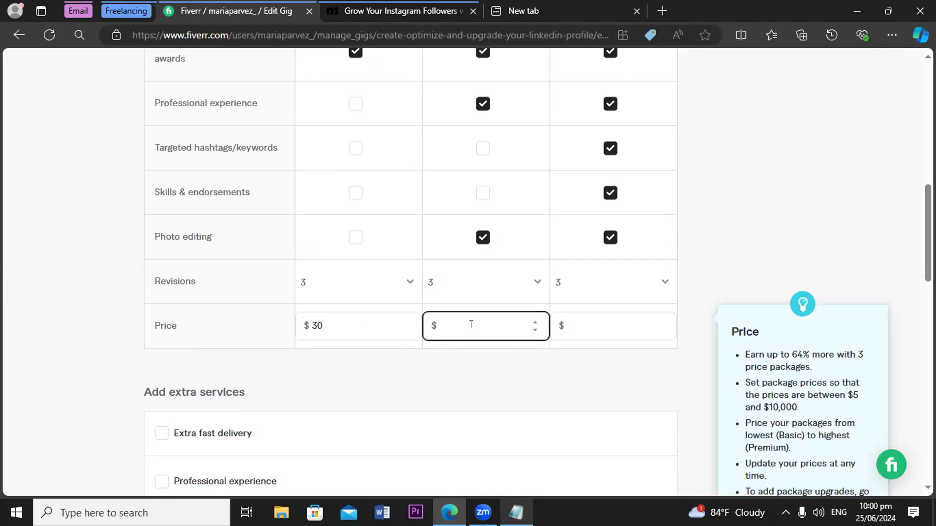
{"action": "type", "text": "40"}
{"action": "left_click", "coordinate": [612, 330]}
{"action": "type", "text": "50"}
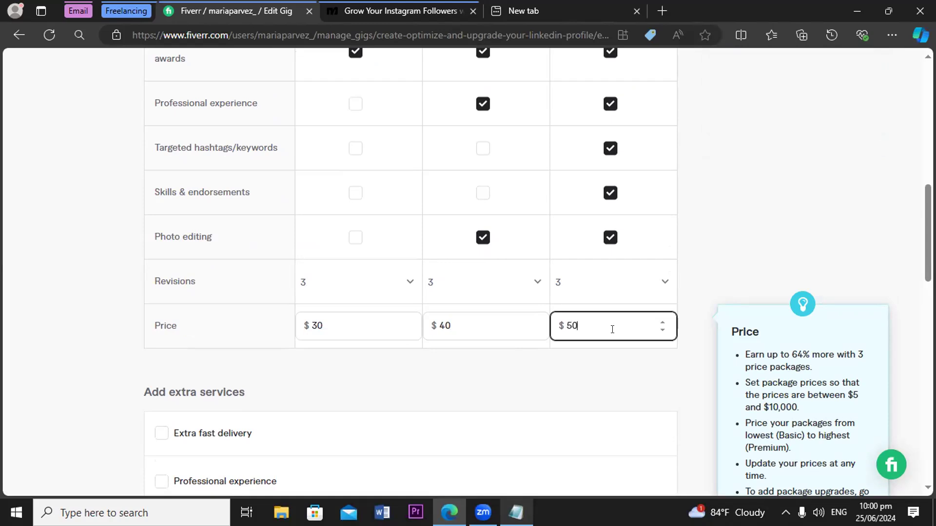
- Enable the Extra fast delivery service and offer Basic in 1 day for an extra $10
{"action": "scroll", "coordinate": [913, 238], "scroll_direction": "down", "scroll_amount": 3}
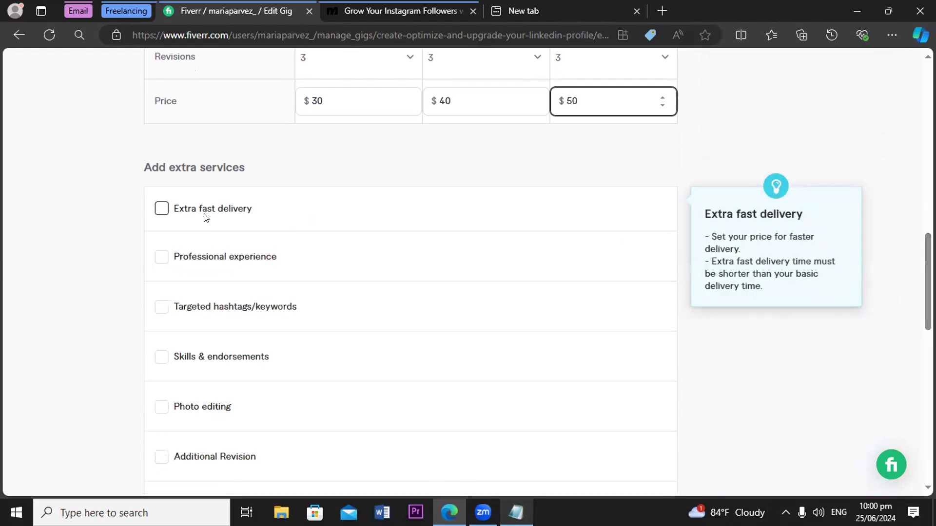
{"action": "left_click", "coordinate": [158, 212]}
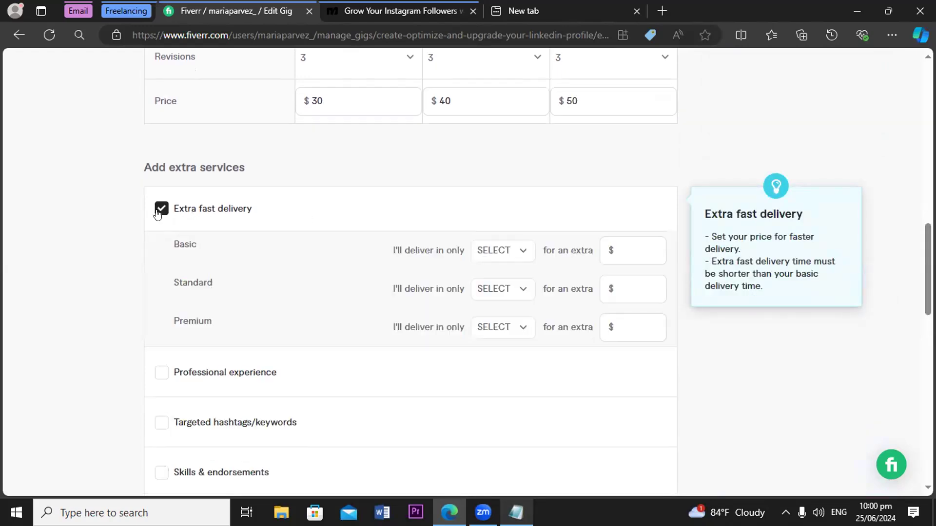
{"action": "left_click", "coordinate": [520, 252]}
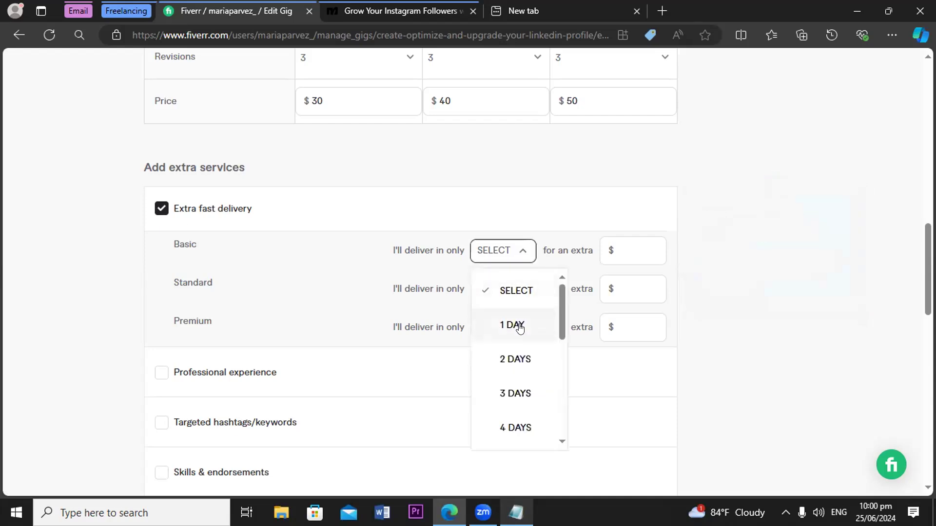
{"action": "left_click", "coordinate": [520, 326]}
{"action": "left_click", "coordinate": [636, 250]}
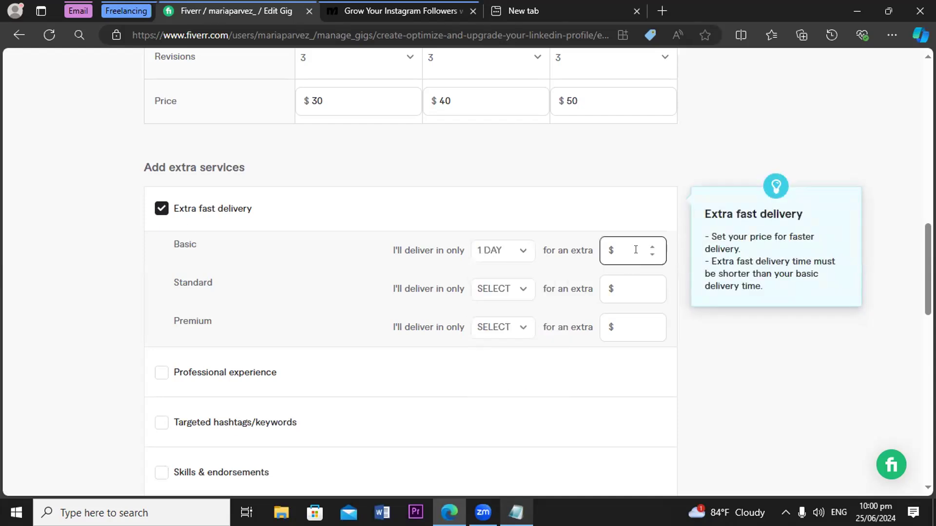
{"action": "type", "text": "5"}
{"action": "key", "text": "BackSpace"}
{"action": "type", "text": "10"}
- Set the Standard package's extra fast delivery to 1 day for an extra $10
{"action": "left_click", "coordinate": [519, 290]}
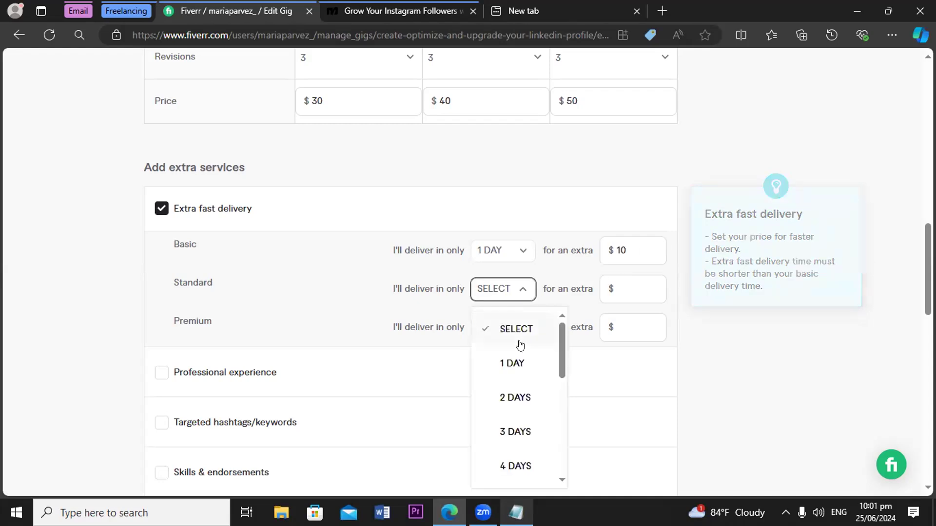
{"action": "left_click", "coordinate": [516, 364]}
{"action": "left_click", "coordinate": [650, 290]}
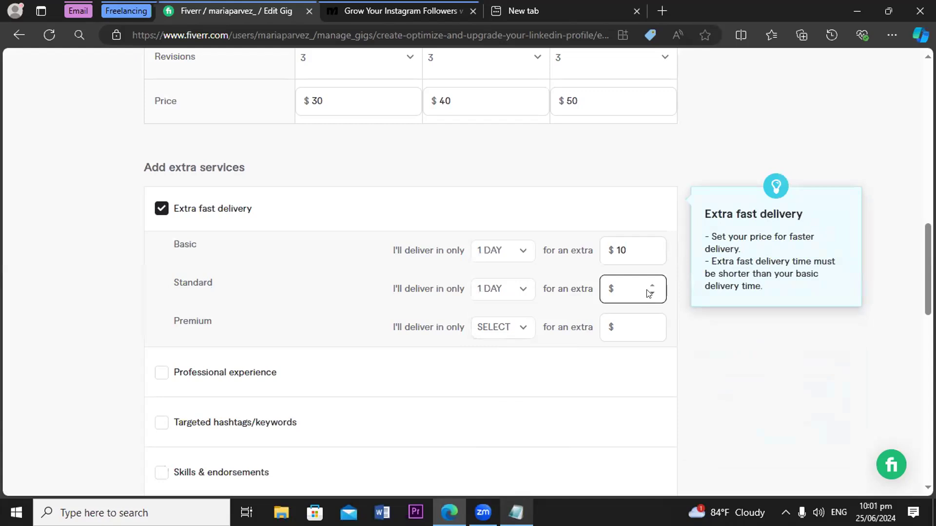
{"action": "type", "text": "5"}
{"action": "key", "text": "BackSpace"}
{"action": "type", "text": "10"}
- Set the Premium package's extra fast delivery to 1 day for an extra $10
{"action": "left_click", "coordinate": [520, 330]}
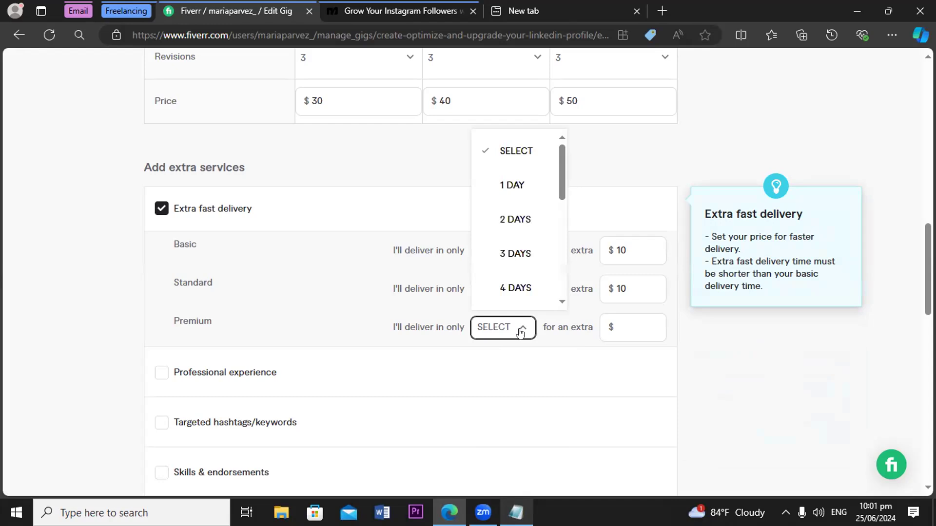
{"action": "left_click", "coordinate": [519, 190]}
{"action": "left_click", "coordinate": [652, 325]}
{"action": "type", "text": "5"}
{"action": "key", "text": "BackSpace"}
{"action": "type", "text": "10"}
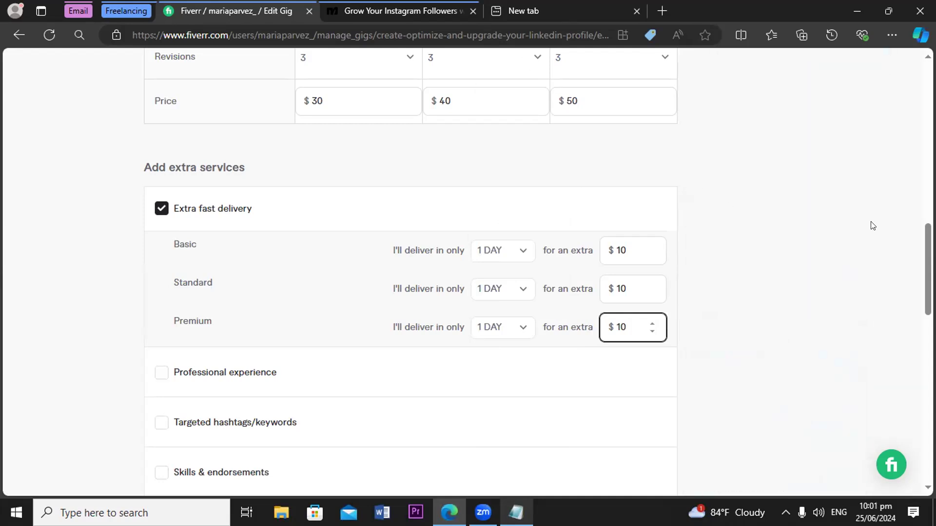
- Add Targeted hashtags/keywords as an extra service for an additional $10
{"action": "scroll", "coordinate": [914, 275], "scroll_direction": "down", "scroll_amount": 4}
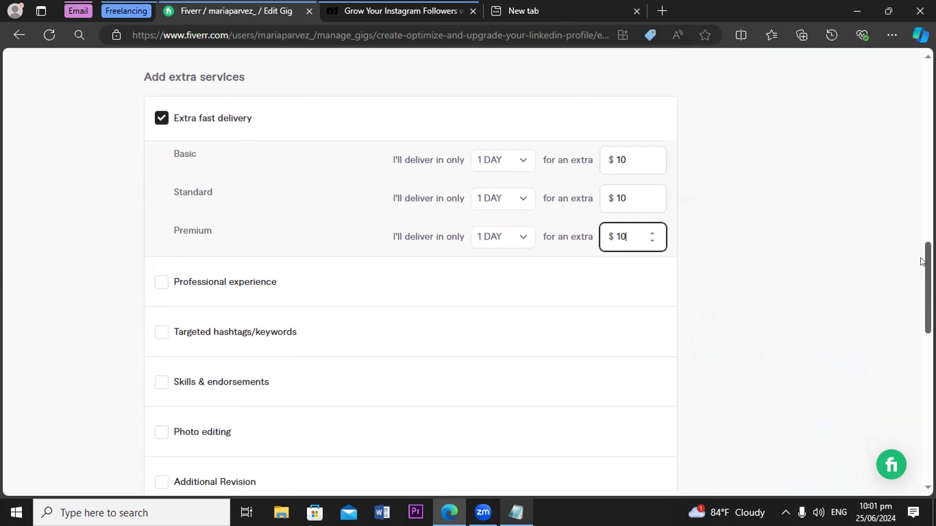
{"action": "scroll", "coordinate": [913, 276], "scroll_direction": "down", "scroll_amount": 1}
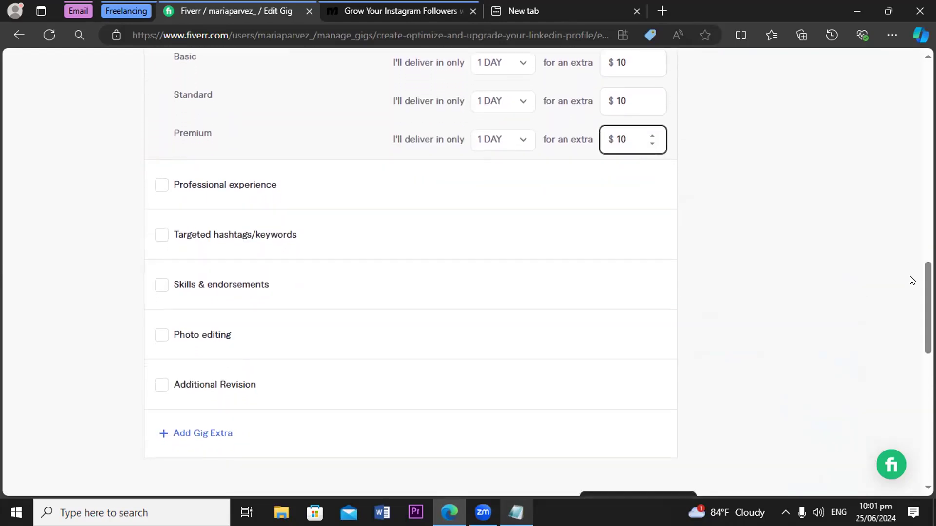
{"action": "left_click", "coordinate": [158, 236]}
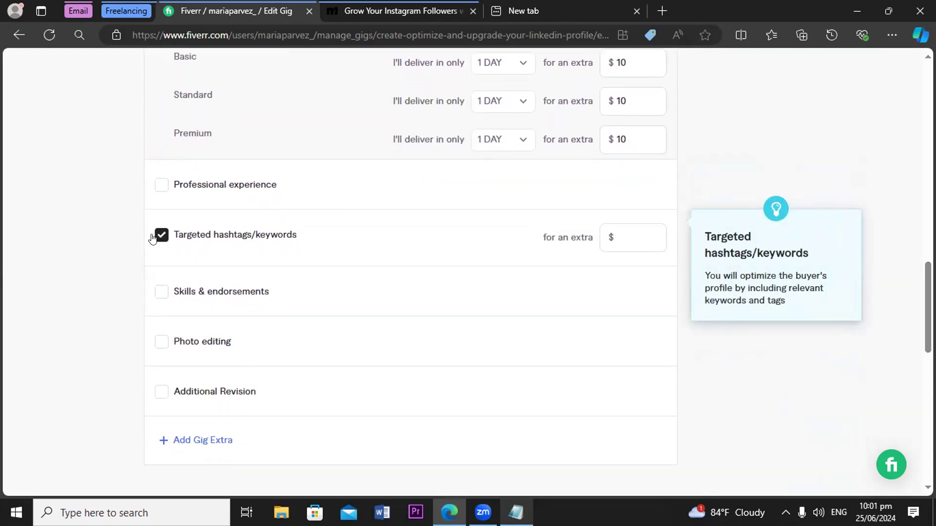
{"action": "left_click", "coordinate": [632, 236]}
{"action": "type", "text": "5"}
{"action": "key", "text": "BackSpace"}
{"action": "type", "text": "10"}
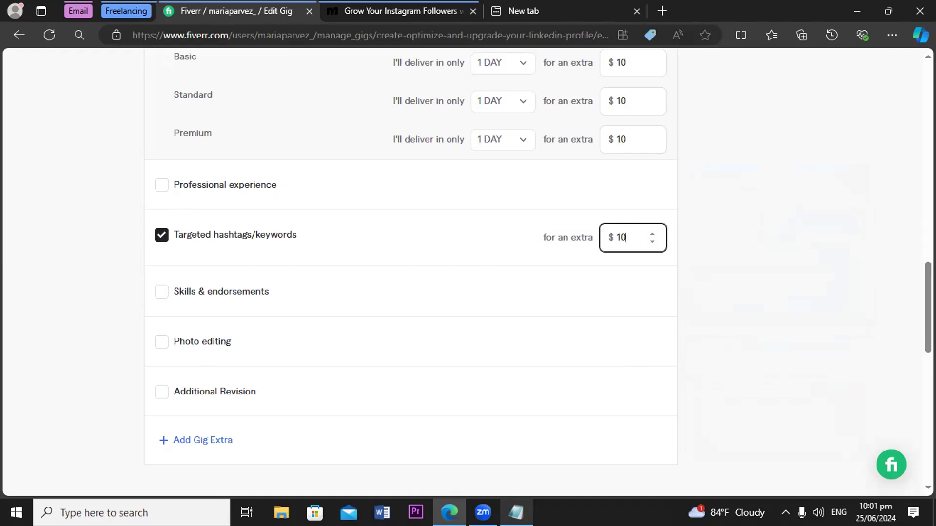
- Save the pricing section and continue to Description & FAQ
{"action": "scroll", "coordinate": [411, 273], "scroll_direction": "down", "scroll_amount": 1}
{"action": "scroll", "coordinate": [468, 273], "scroll_direction": "down", "scroll_amount": 4}
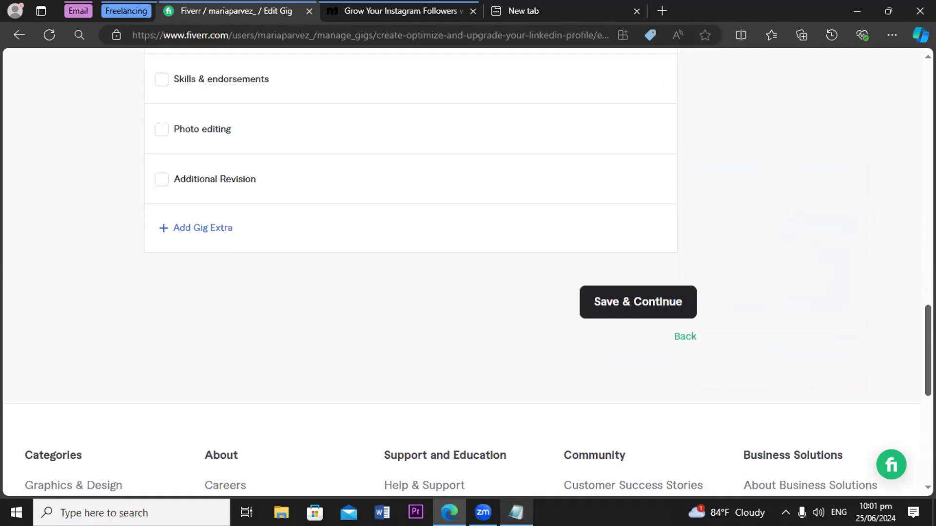
{"action": "left_click", "coordinate": [608, 312]}
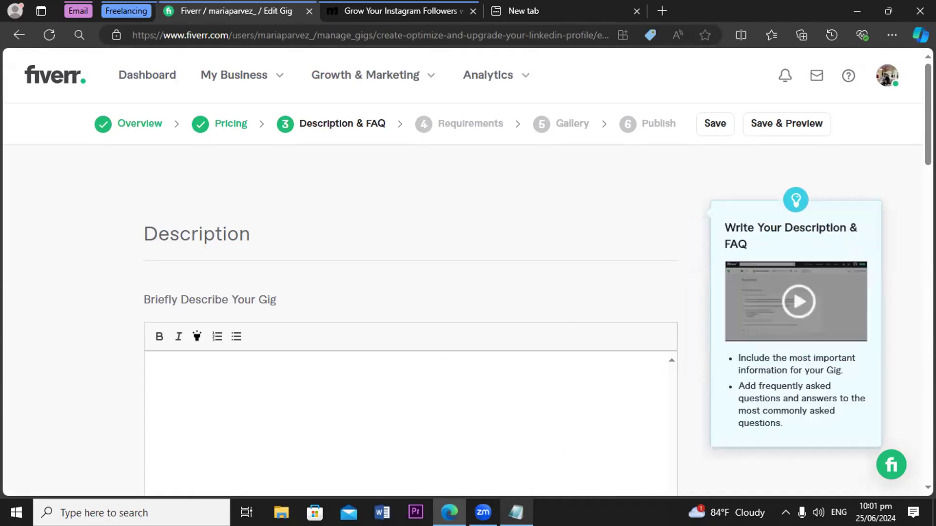
- Switch to the Fiverr Gig Design notes in Notepad and copy the full description text after "Des:", stopping before the Package section
{"action": "key", "text": "alt+Tab"}
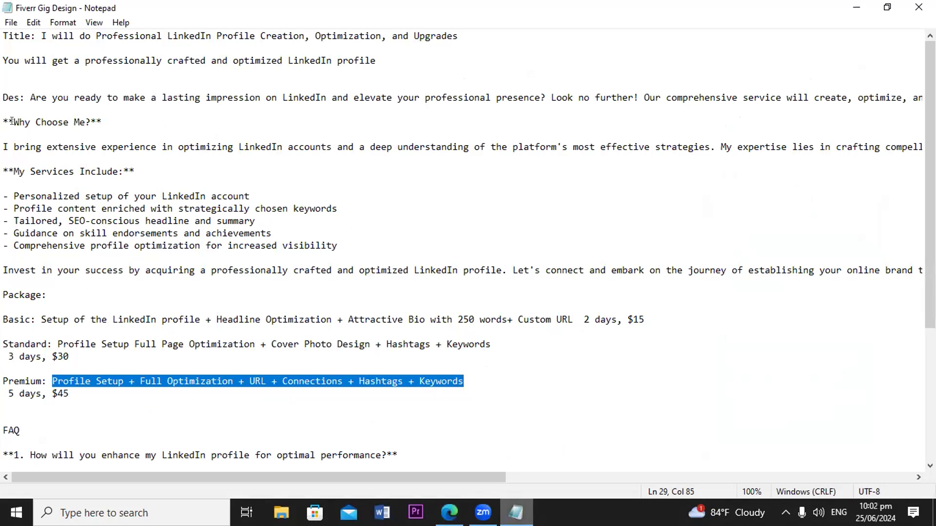
{"action": "left_click_drag", "start_coordinate": [25, 98], "coordinate": [196, 295]}
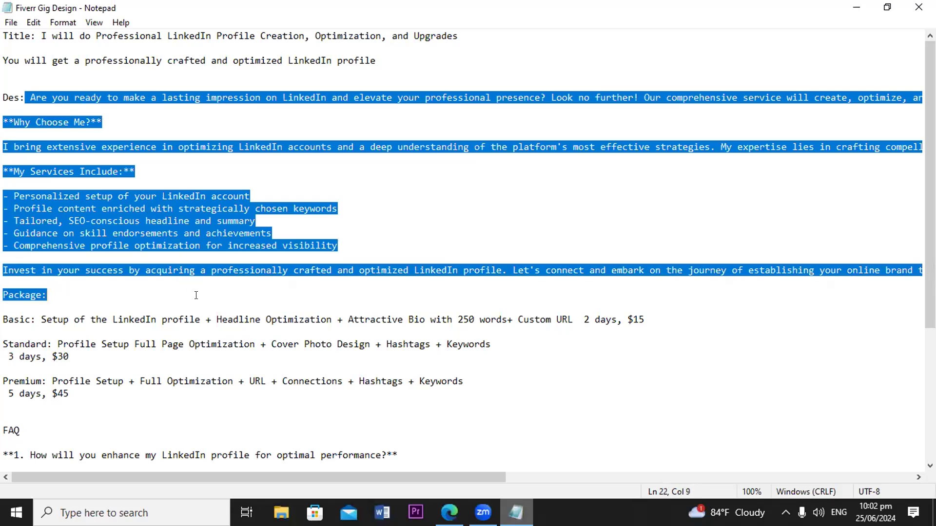
{"action": "key", "text": "shift+Up"}
{"action": "key", "text": "shift+Up"}
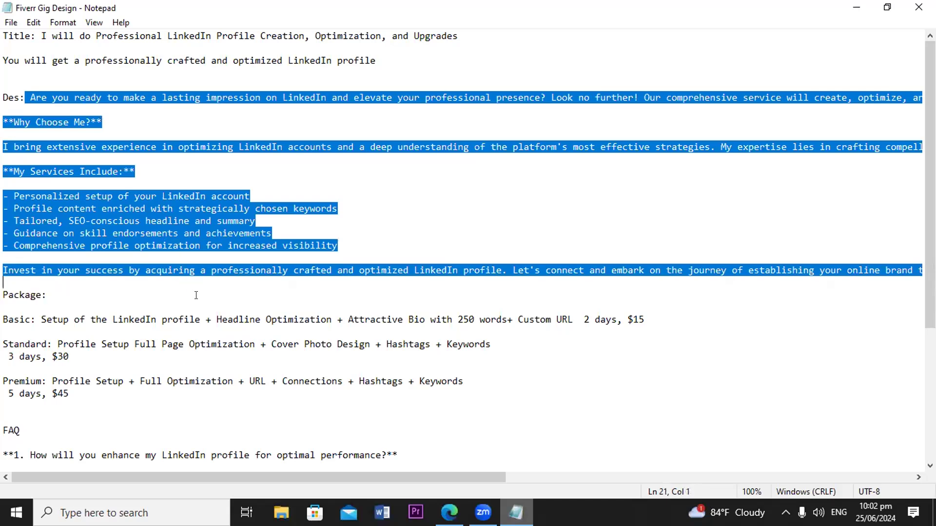
{"action": "key", "text": "shift+Down"}
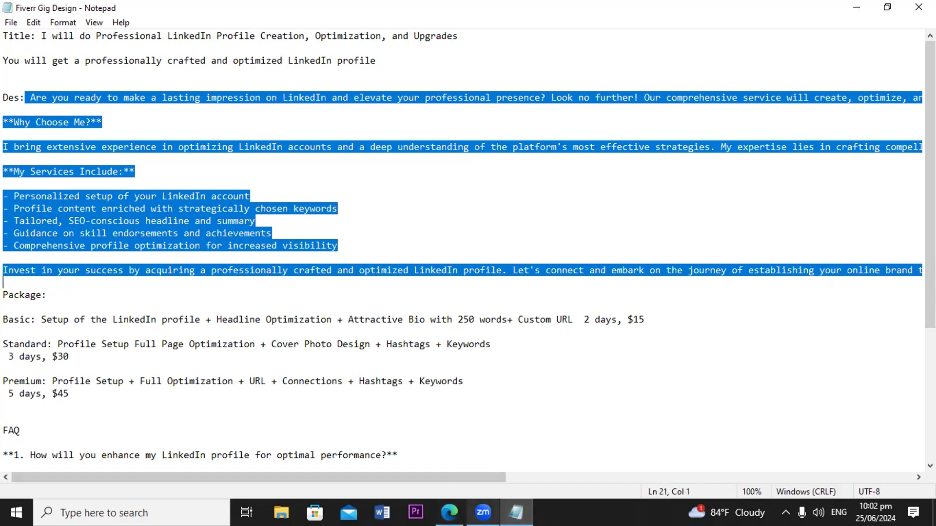
- Switch back to the Fiverr gig in the browser and paste the copied text as the gig description
{"action": "left_click", "coordinate": [449, 512]}
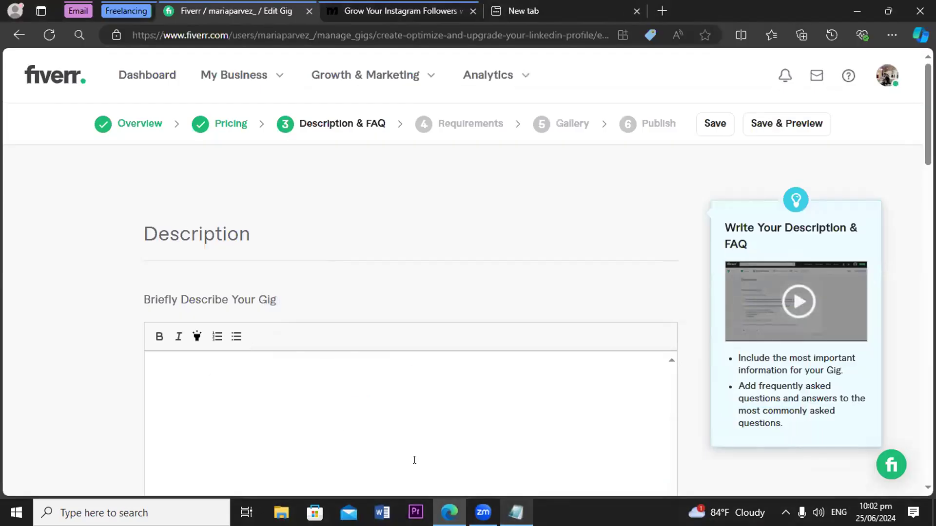
{"action": "left_click", "coordinate": [261, 382]}
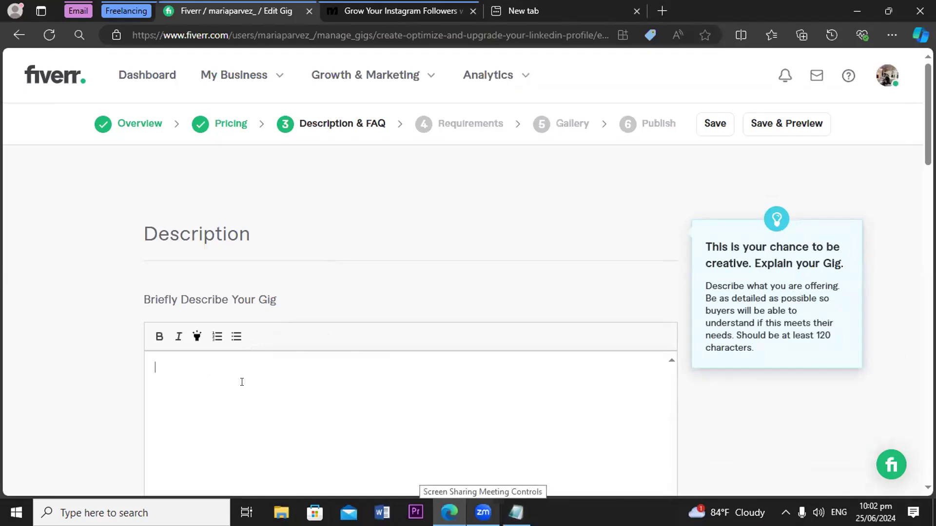
{"action": "key", "text": "ctrl+v"}
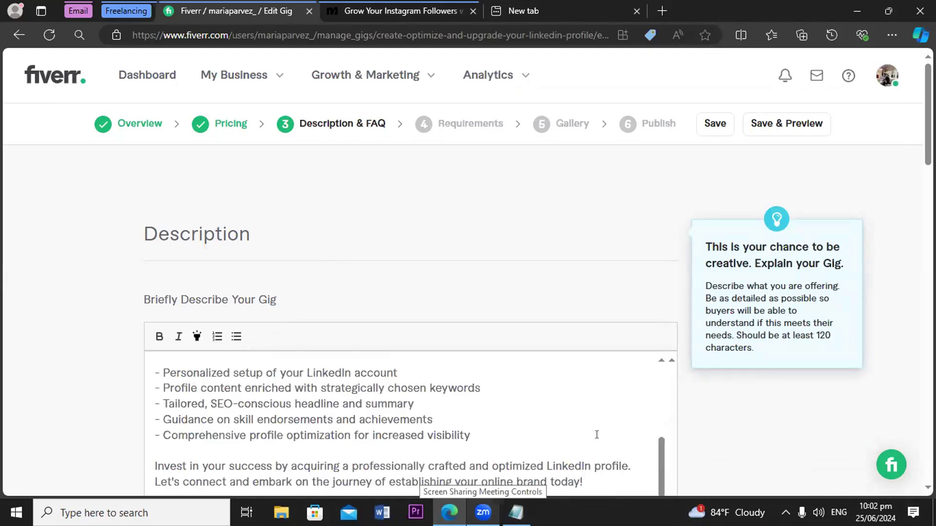
{"action": "left_click", "coordinate": [554, 320]}
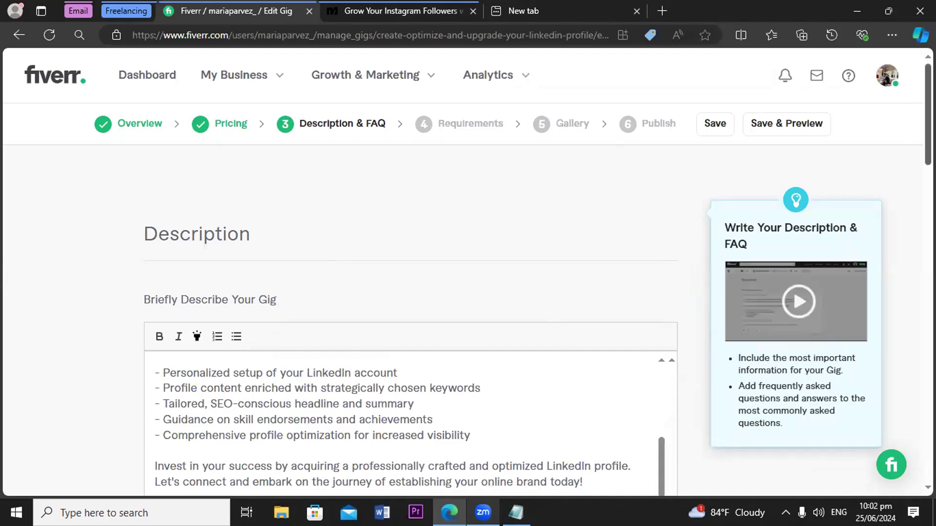
- Delete the empty lines at the end of the gig description, after "your online brand today!"
{"action": "scroll", "coordinate": [409, 293], "scroll_direction": "down", "scroll_amount": 3}
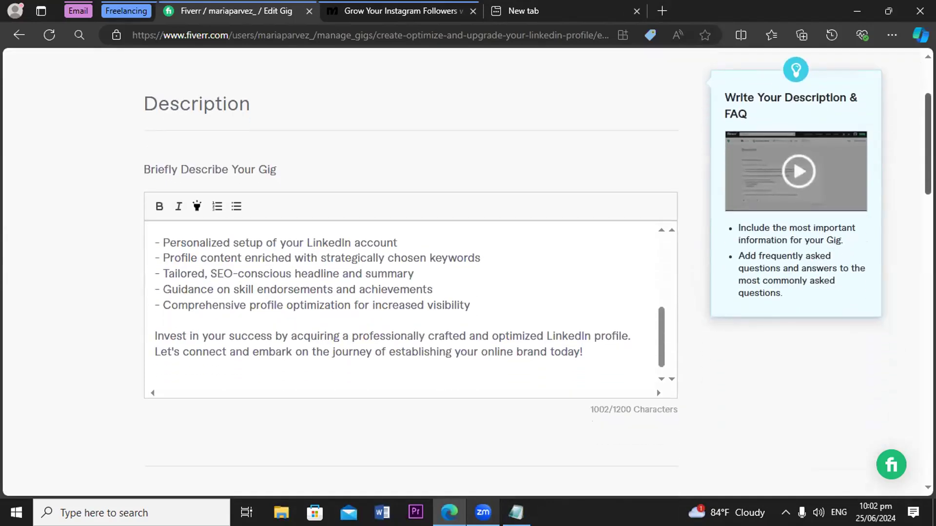
{"action": "key", "text": "BackSpace"}
{"action": "key", "text": "BackSpace"}
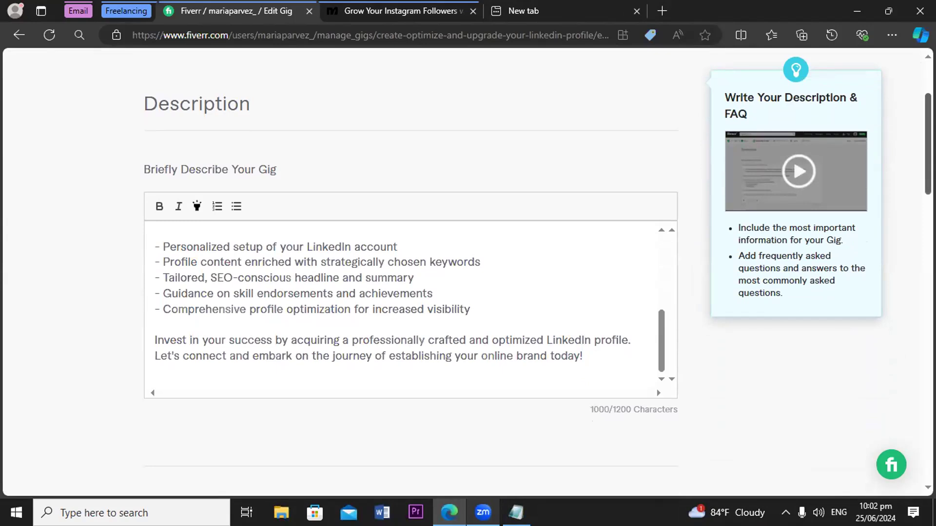
{"action": "key", "text": "BackSpace"}
{"action": "key", "text": "BackSpace"}
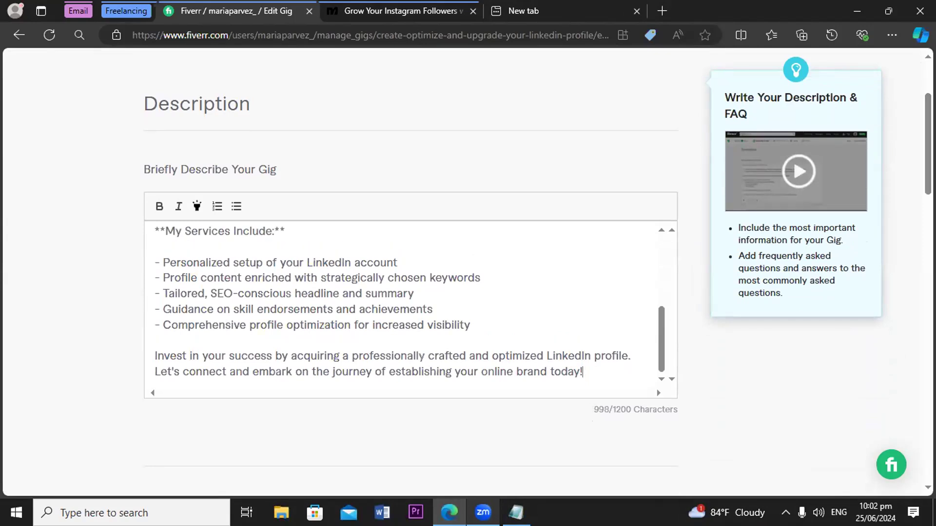
- Remove the leading space before "Are you ready" at the beginning of the gig description
{"action": "left_click_drag", "start_coordinate": [659, 343], "coordinate": [659, 223]}
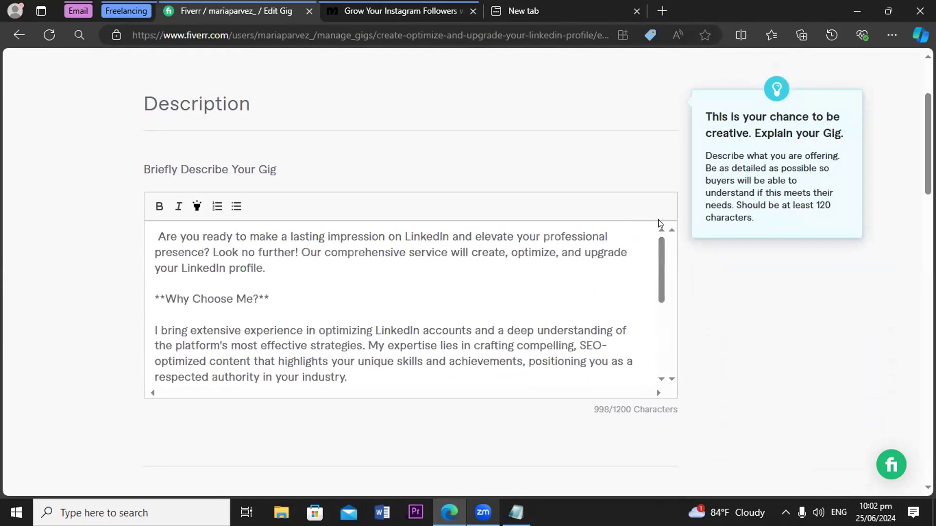
{"action": "left_click", "coordinate": [159, 235]}
{"action": "key", "text": "BackSpace"}
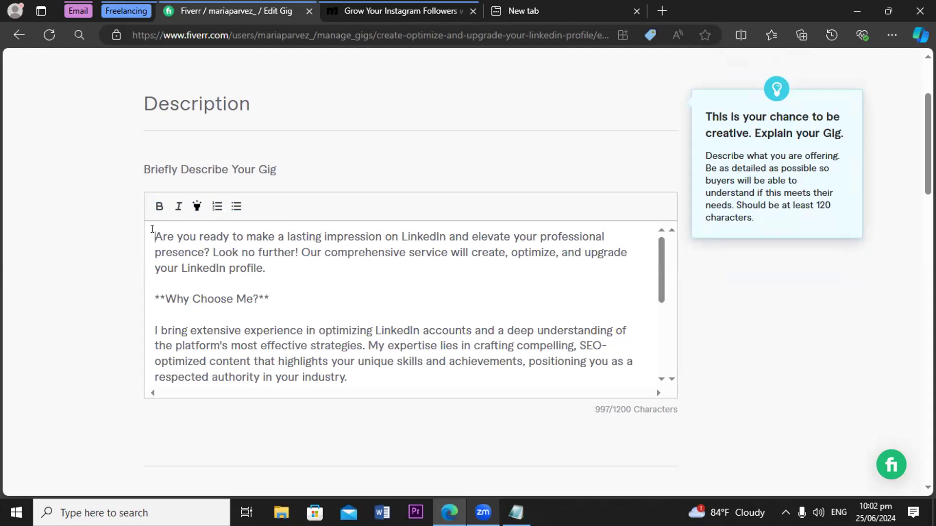
- Make the description's opening paragraph bold, from "Are you ready" to "your LinkedIn profile."
{"action": "left_click_drag", "start_coordinate": [154, 229], "coordinate": [278, 269]}
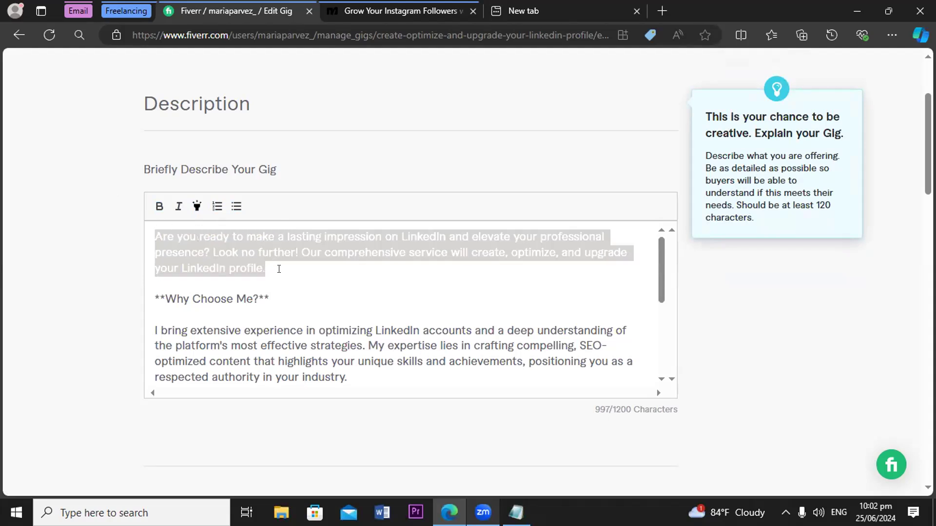
{"action": "left_click", "coordinate": [158, 207]}
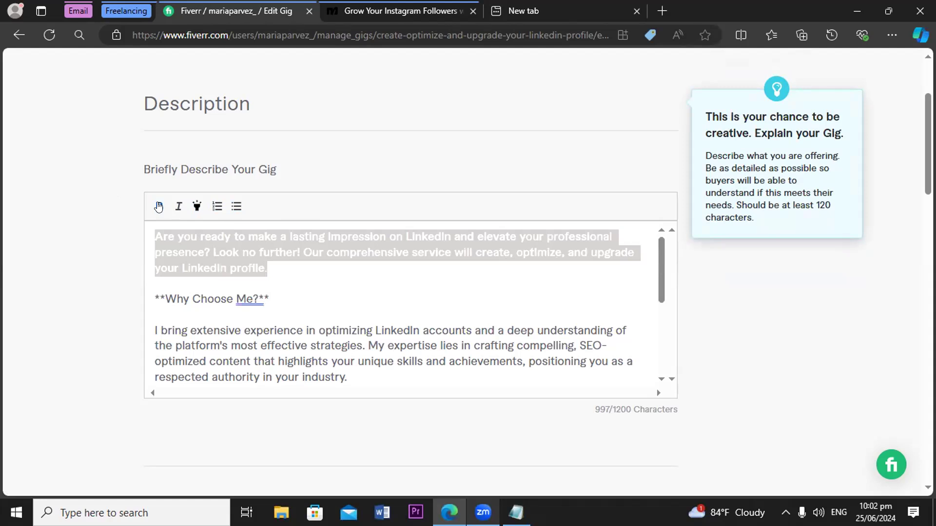
{"action": "right_click", "coordinate": [245, 311]}
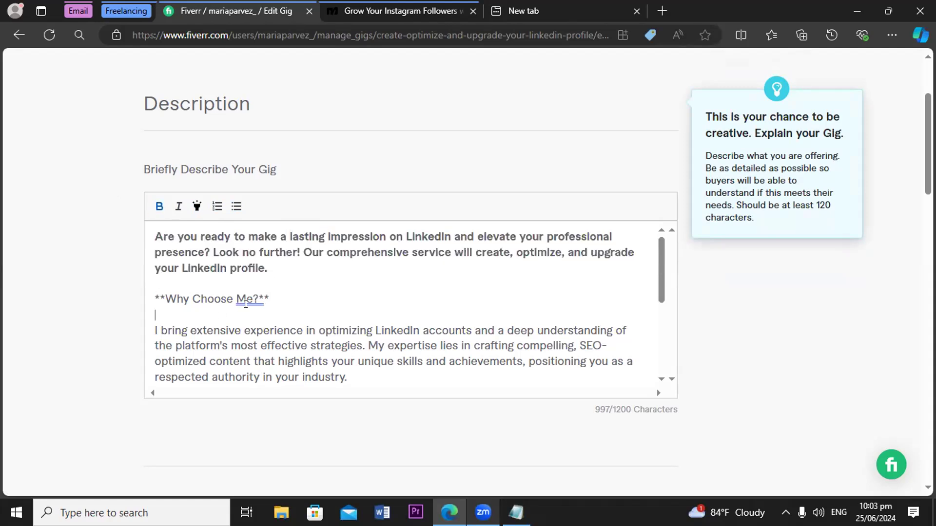
- Remove the double asterisks before and after the "Why Choose Me?" heading in the gig description
{"action": "left_click", "coordinate": [197, 318]}
{"action": "key", "text": "BackSpace"}
{"action": "key", "text": "Delete"}
{"action": "key", "text": "BackSpace"}
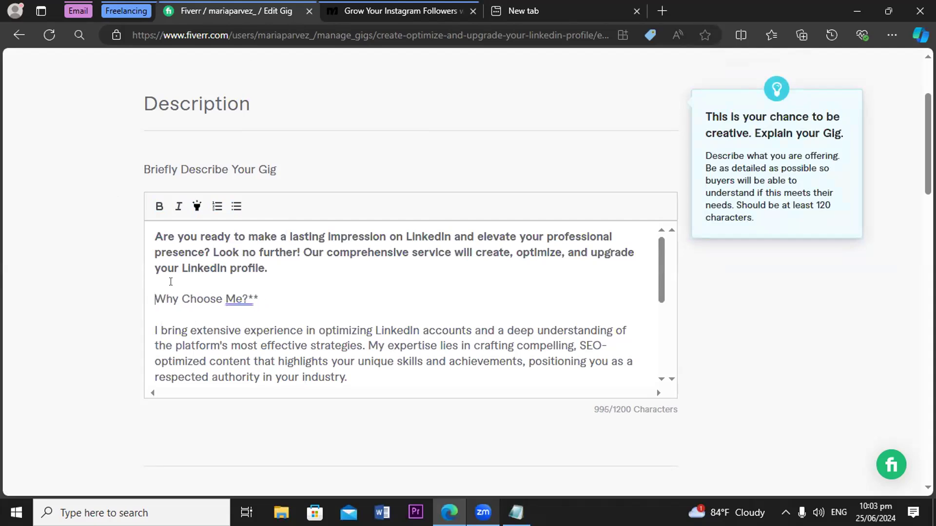
{"action": "left_click", "coordinate": [182, 269]}
{"action": "key", "text": "Down"}
{"action": "key", "text": "Right"}
{"action": "key", "text": "ctrl+Right"}
{"action": "key", "text": "ctrl+Right"}
{"action": "key", "text": "ctrl+Right"}
{"action": "key", "text": "Delete"}
{"action": "key", "text": "Delete"}
- Make the "Why Choose Me?" heading in the gig description bold
{"action": "key", "text": "ctrl+shift+Left"}
{"action": "key", "text": "ctrl+shift+Left"}
{"action": "key", "text": "ctrl+shift+Left"}
{"action": "key", "text": "ctrl+shift+Left"}
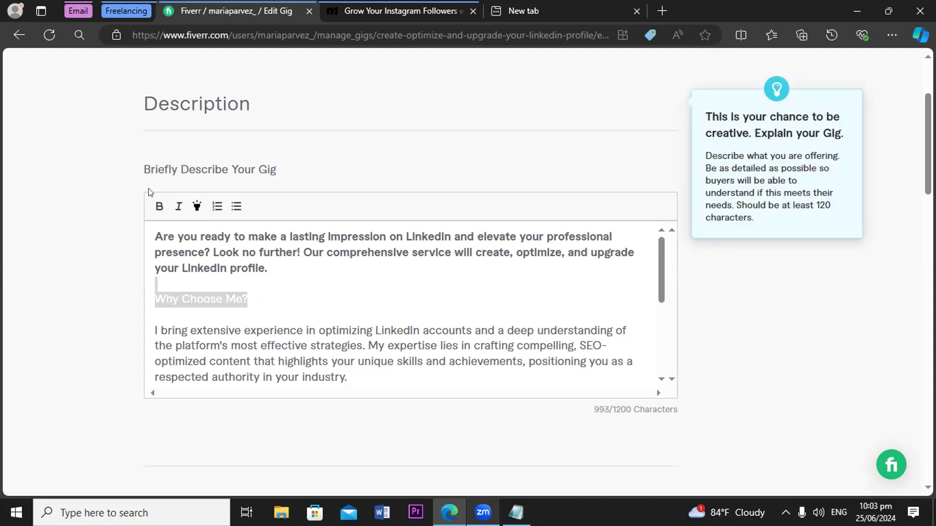
{"action": "left_click", "coordinate": [280, 293]}
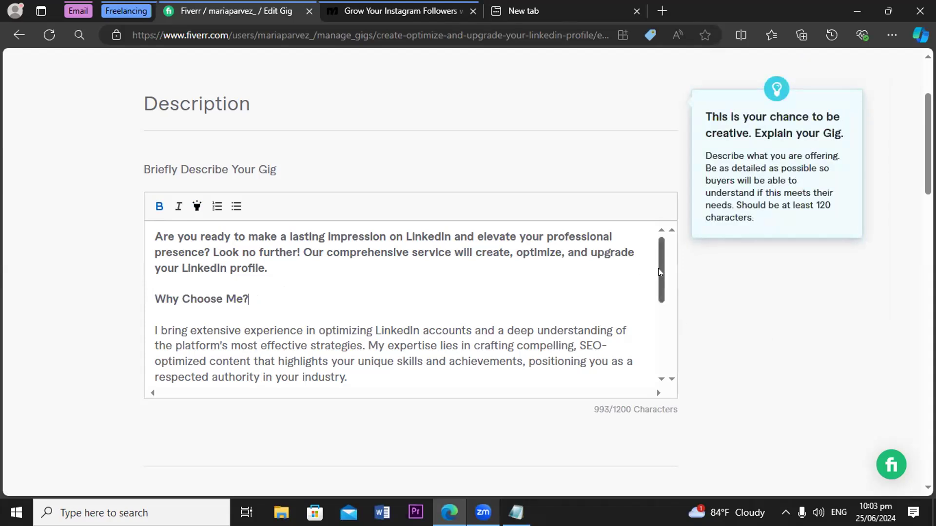
- Remove the double asterisks around the "My Services Include:" heading in the gig description
{"action": "left_click_drag", "start_coordinate": [658, 274], "coordinate": [662, 295]}
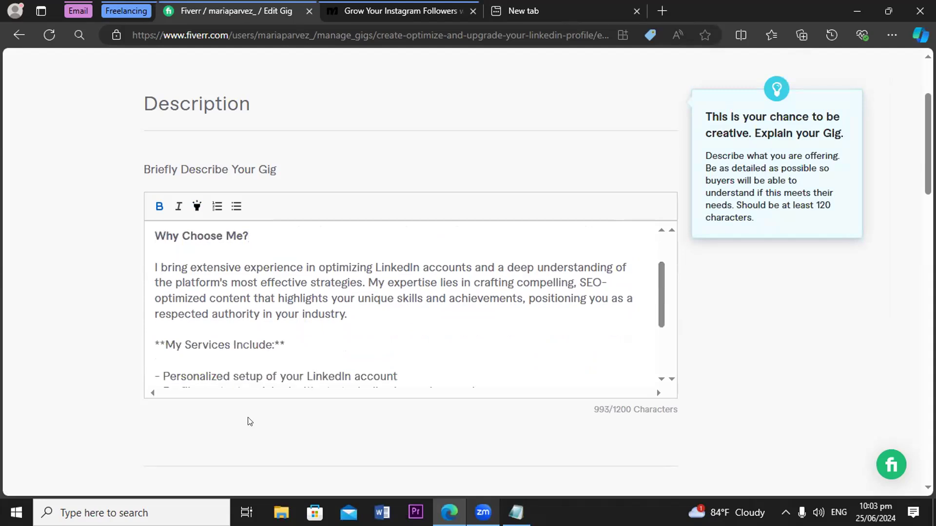
{"action": "left_click", "coordinate": [160, 346]}
{"action": "key", "text": "BackSpace"}
{"action": "key", "text": "BackSpace"}
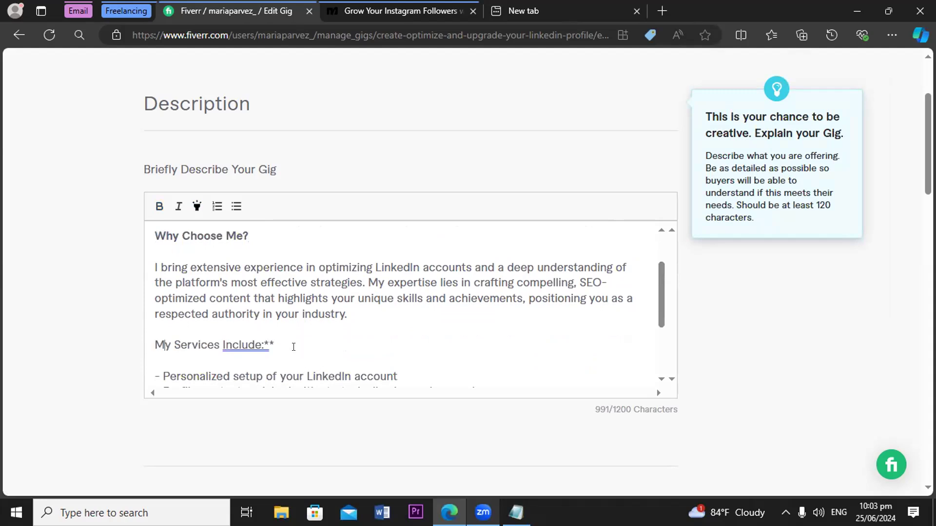
{"action": "key", "text": "Right"}
{"action": "key", "text": "Right"}
{"action": "key", "text": "Right"}
{"action": "key", "text": "Right"}
{"action": "key", "text": "Right"}
{"action": "key", "text": "Right"}
{"action": "key", "text": "Right"}
{"action": "key", "text": "Right"}
{"action": "key", "text": "Right"}
{"action": "key", "text": "Right"}
{"action": "key", "text": "Delete"}
{"action": "key", "text": "Delete"}
- Make the "My Services Include:" heading bold
{"action": "key", "text": "shift+Left"}
{"action": "key", "text": "shift+Left"}
{"action": "key", "text": "shift+Left"}
{"action": "key", "text": "shift+Left"}
{"action": "key", "text": "shift+Left"}
{"action": "key", "text": "shift+Left"}
{"action": "key", "text": "shift+Left"}
{"action": "key", "text": "shift+Left"}
{"action": "key", "text": "shift+Left"}
{"action": "key", "text": "shift+Left"}
{"action": "key", "text": "shift+Left"}
{"action": "key", "text": "shift+Left"}
{"action": "key", "text": "shift+Left"}
{"action": "key", "text": "shift+Left"}
{"action": "key", "text": "shift+Left"}
{"action": "key", "text": "shift+Left"}
{"action": "key", "text": "shift+Left"}
{"action": "key", "text": "shift+Left"}
{"action": "key", "text": "shift+Left"}
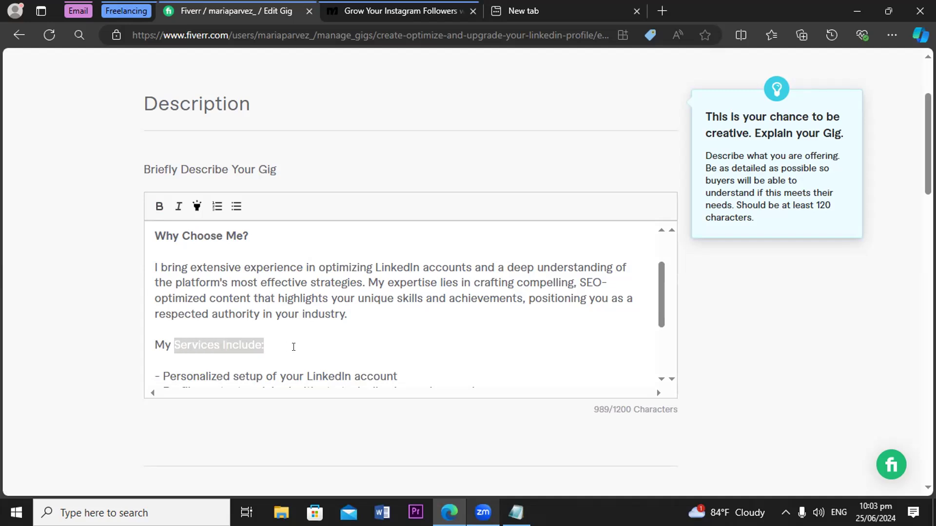
{"action": "key", "text": "shift+Left"}
{"action": "left_click", "coordinate": [153, 205]}
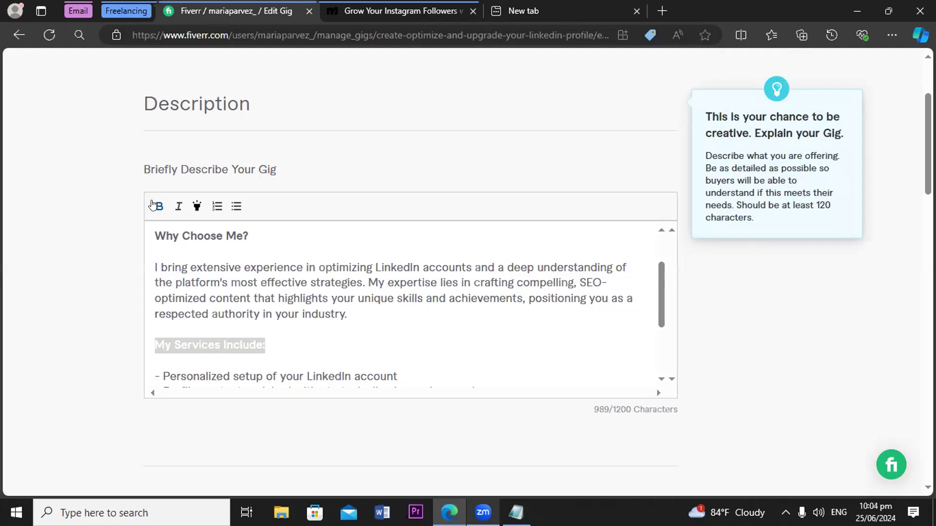
{"action": "left_click", "coordinate": [361, 319]}
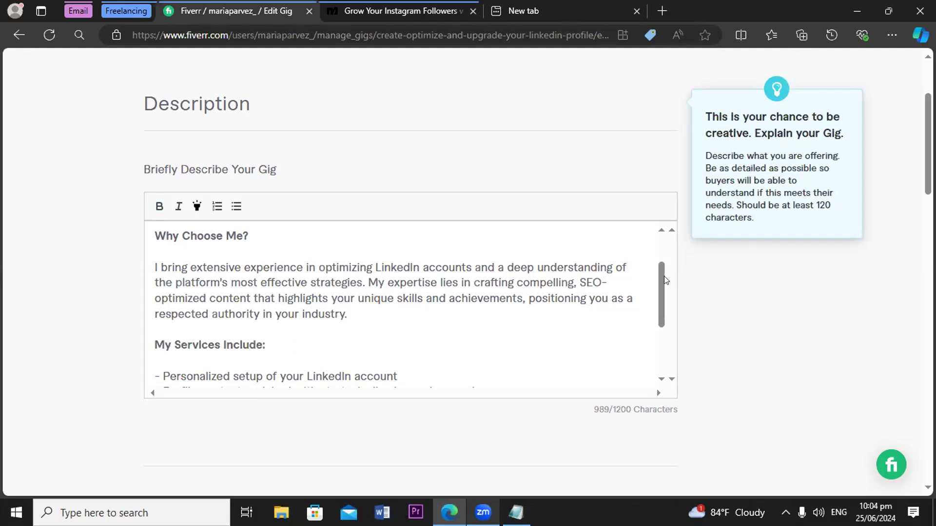
- Add the closing line "Thanks for visiting my gig." at the end of the description, separated by an empty line
{"action": "left_click_drag", "start_coordinate": [661, 286], "coordinate": [660, 335]}
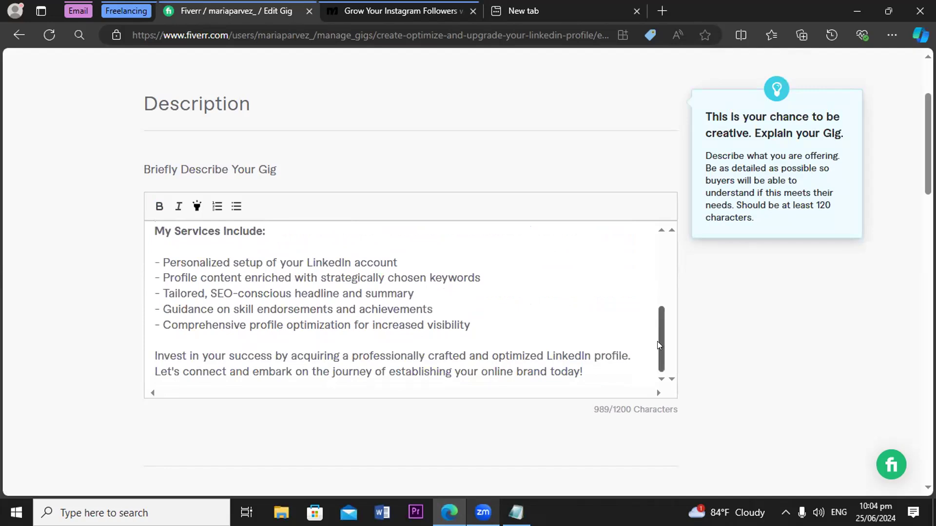
{"action": "left_click_drag", "start_coordinate": [661, 339], "coordinate": [649, 248]}
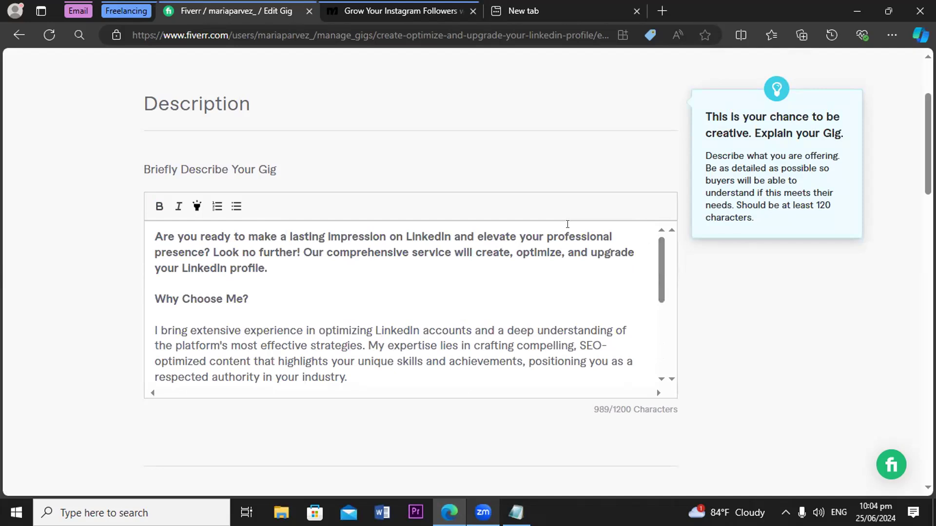
{"action": "left_click_drag", "start_coordinate": [659, 264], "coordinate": [659, 376]}
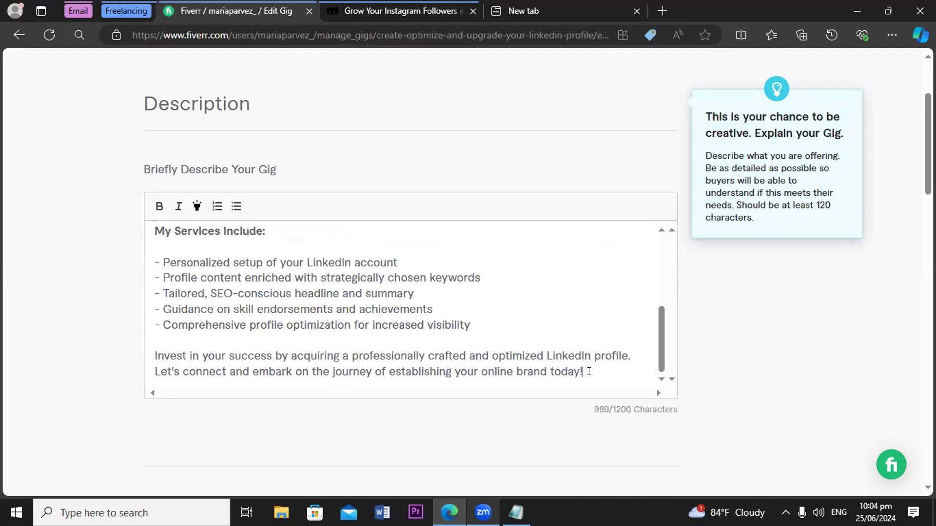
{"action": "key", "text": "Return"}
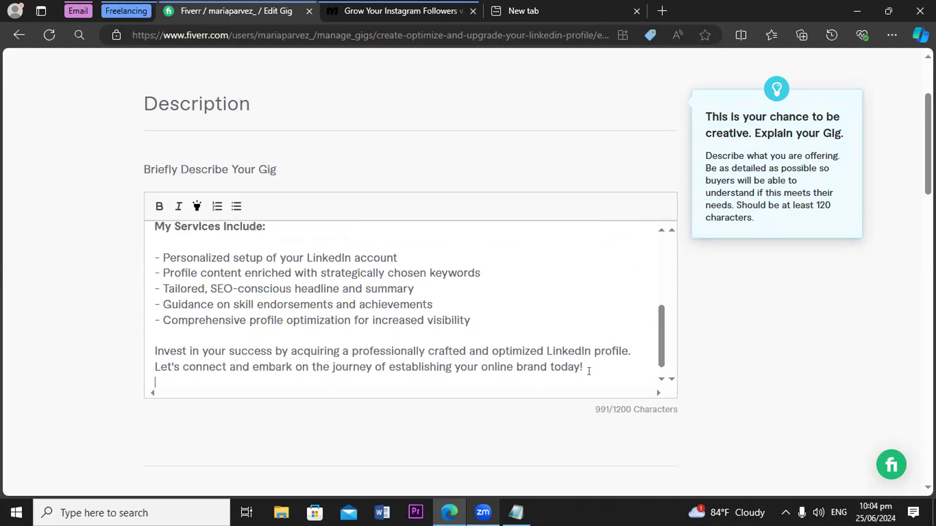
{"action": "key", "text": "Return"}
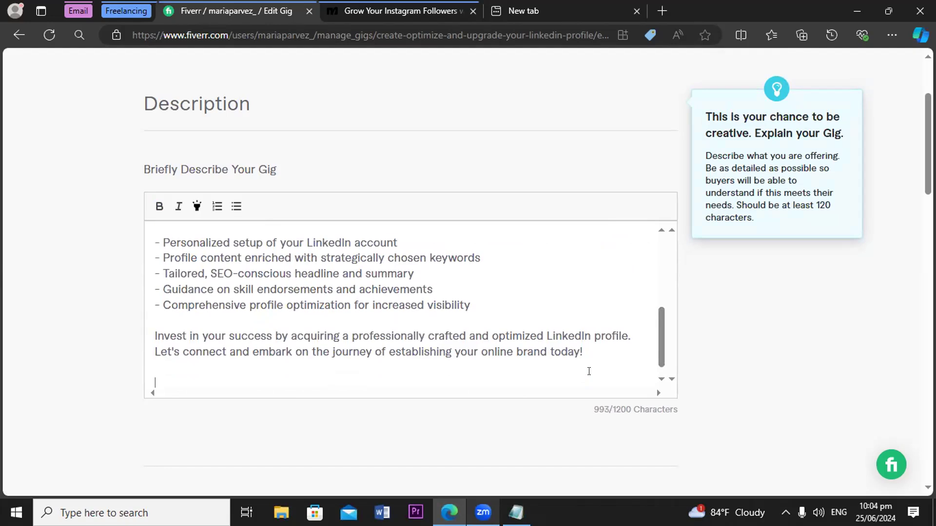
{"action": "type", "text": "Th"}
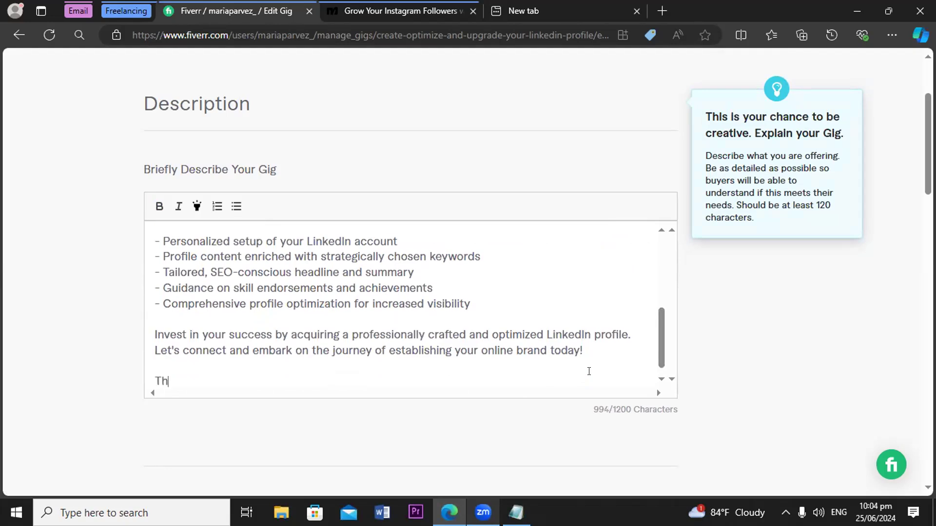
{"action": "type", "text": "anks for visit"}
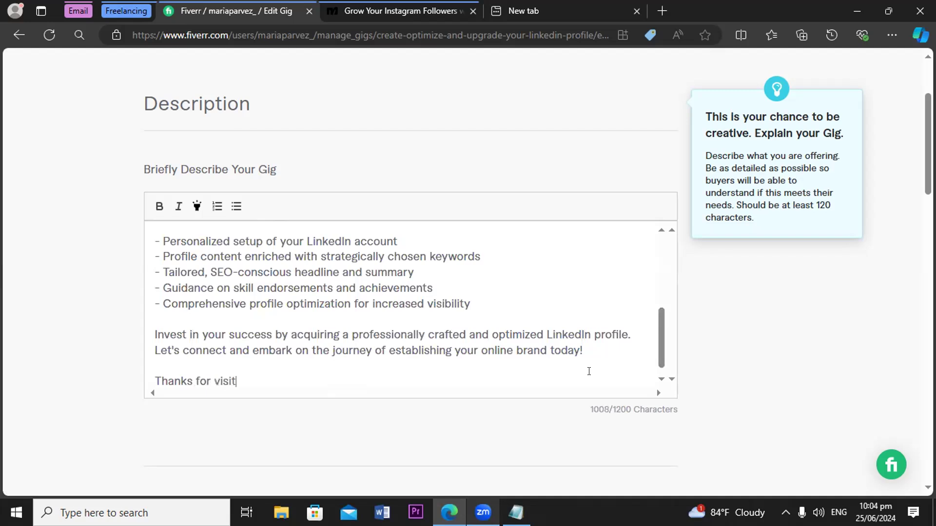
{"action": "type", "text": "ing my "}
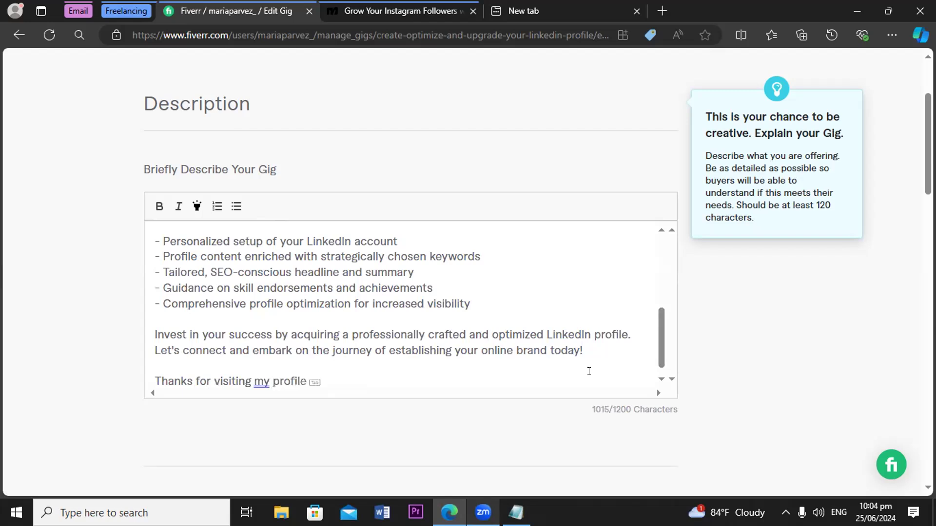
{"action": "type", "text": "gig."}
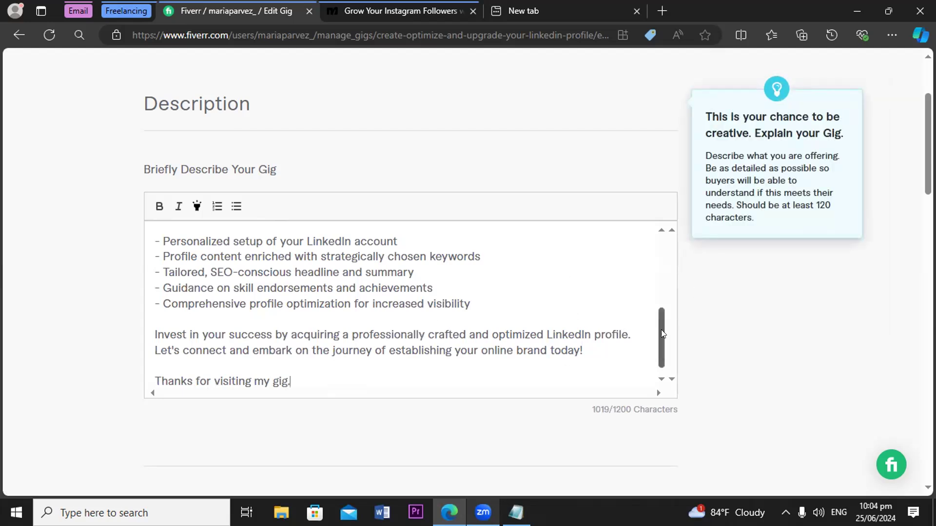
- Format the five service lines, from "Personalized setup" to "increased visibility", as a bulleted list
{"action": "left_click_drag", "start_coordinate": [660, 330], "coordinate": [661, 308]}
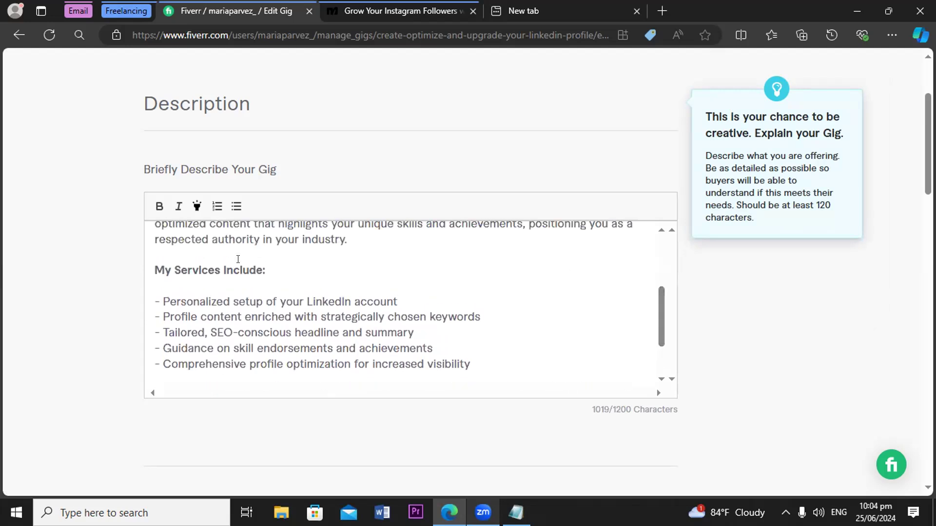
{"action": "left_click_drag", "start_coordinate": [162, 302], "coordinate": [438, 370]}
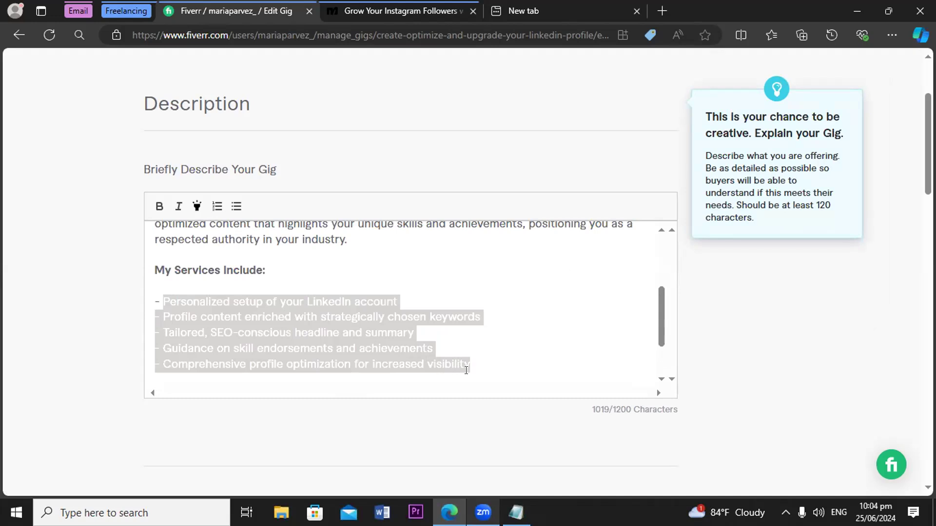
{"action": "left_click", "coordinate": [236, 208]}
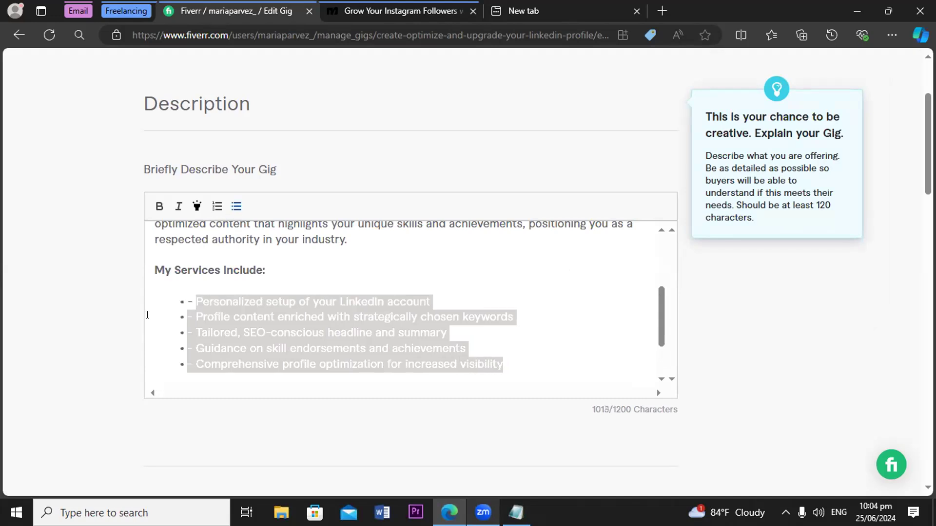
- Delete the leading hyphens from all five bulleted service items
{"action": "left_click", "coordinate": [183, 296]}
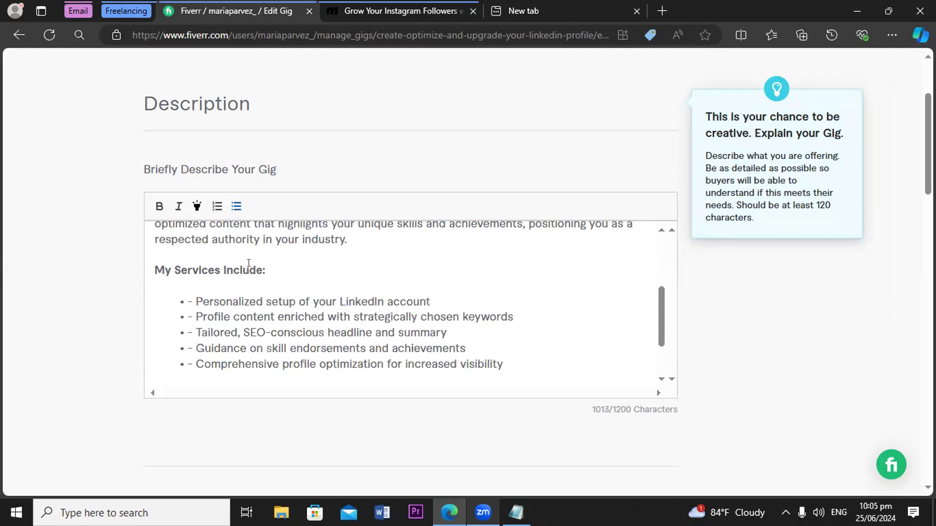
{"action": "key", "text": "Up"}
{"action": "key", "text": "BackSpace"}
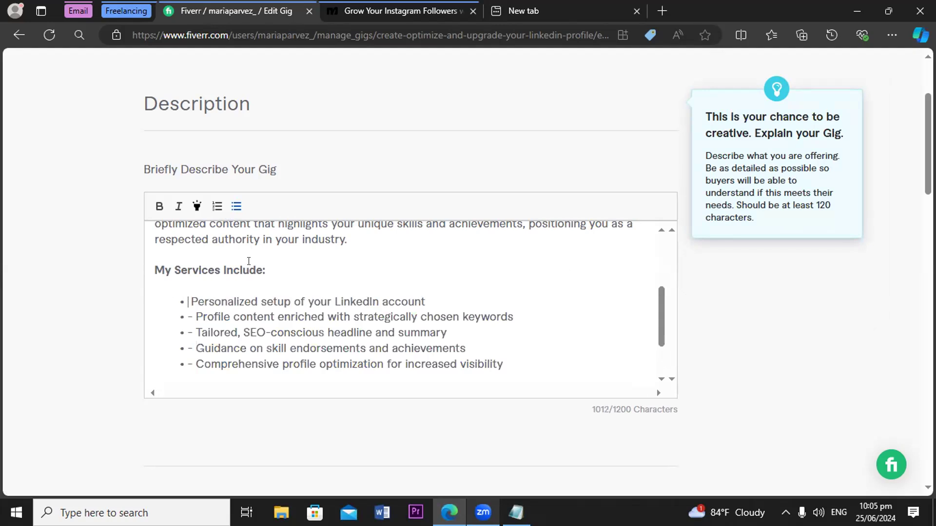
{"action": "key", "text": "Down"}
{"action": "key", "text": "BackSpace"}
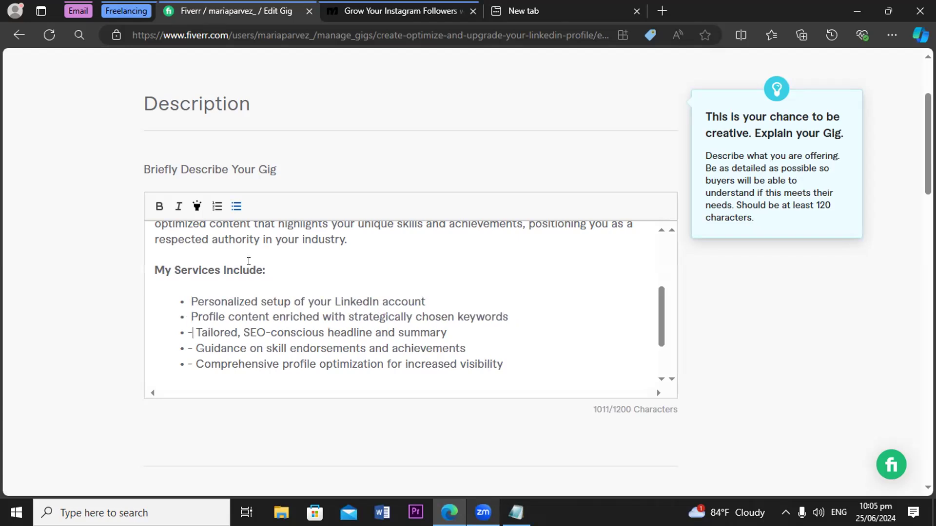
{"action": "key", "text": "Down"}
{"action": "key", "text": "BackSpace"}
{"action": "key", "text": "Down"}
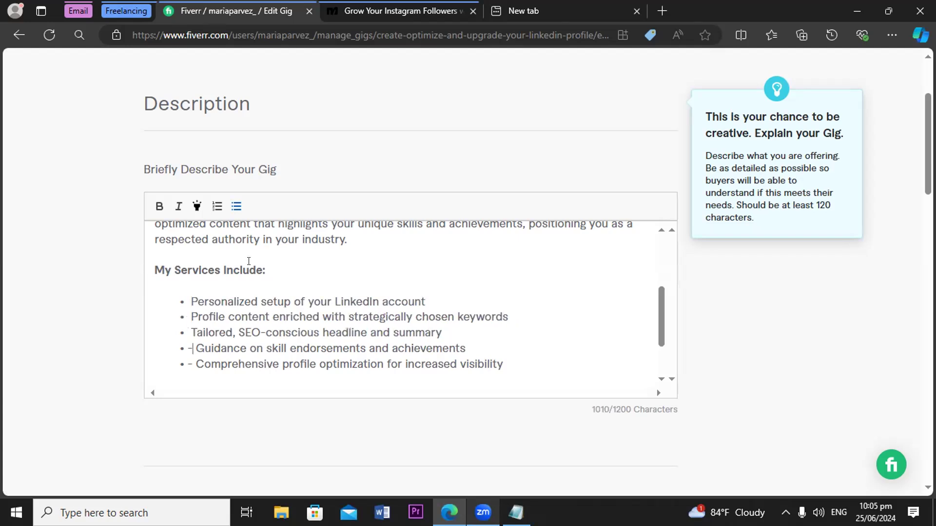
{"action": "key", "text": "BackSpace"}
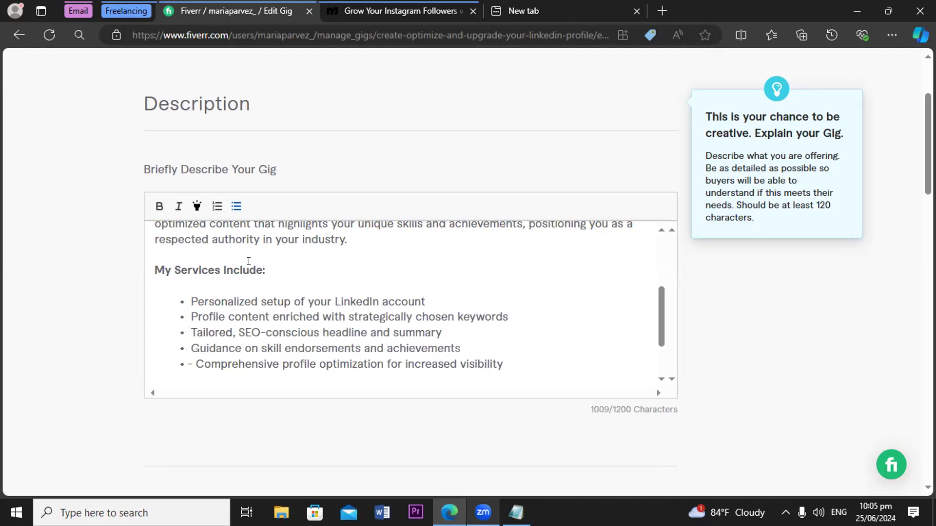
{"action": "key", "text": "BackSpace"}
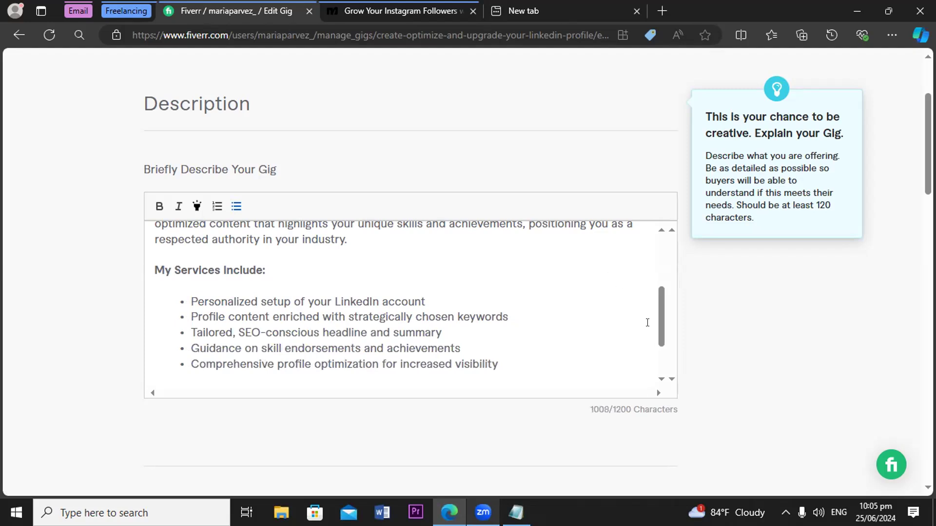
- Open a new question-and-answer entry in the gig's Frequently Asked Questions section
{"action": "left_click_drag", "start_coordinate": [659, 313], "coordinate": [659, 345]}
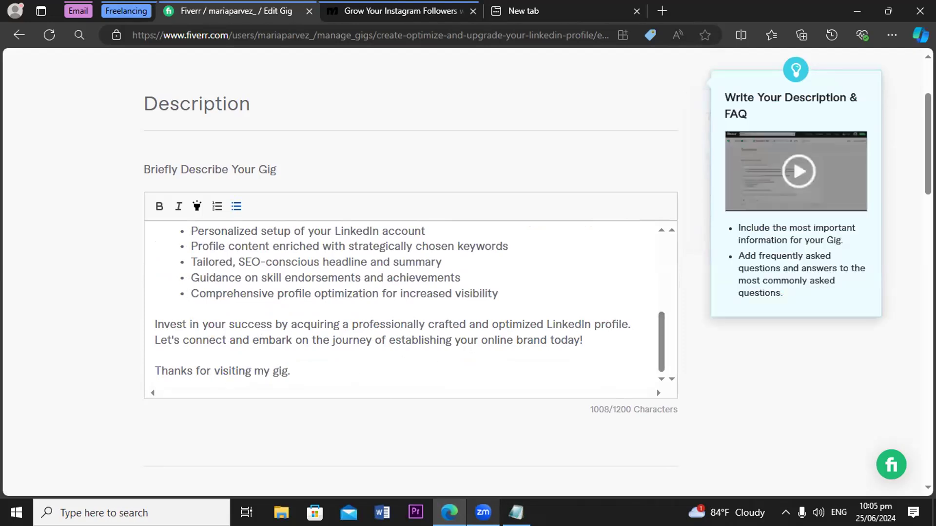
{"action": "scroll", "coordinate": [918, 206], "scroll_direction": "down", "scroll_amount": 5}
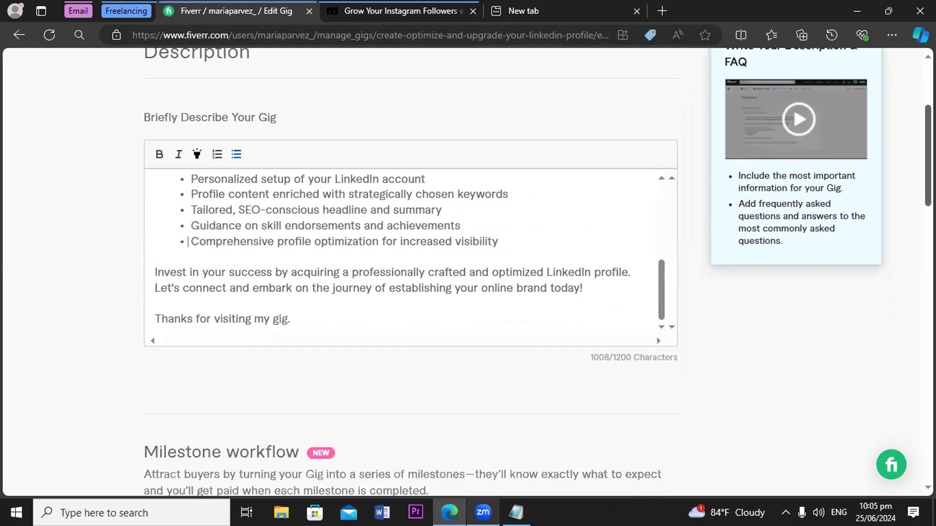
{"action": "scroll", "coordinate": [918, 206], "scroll_direction": "down", "scroll_amount": 8}
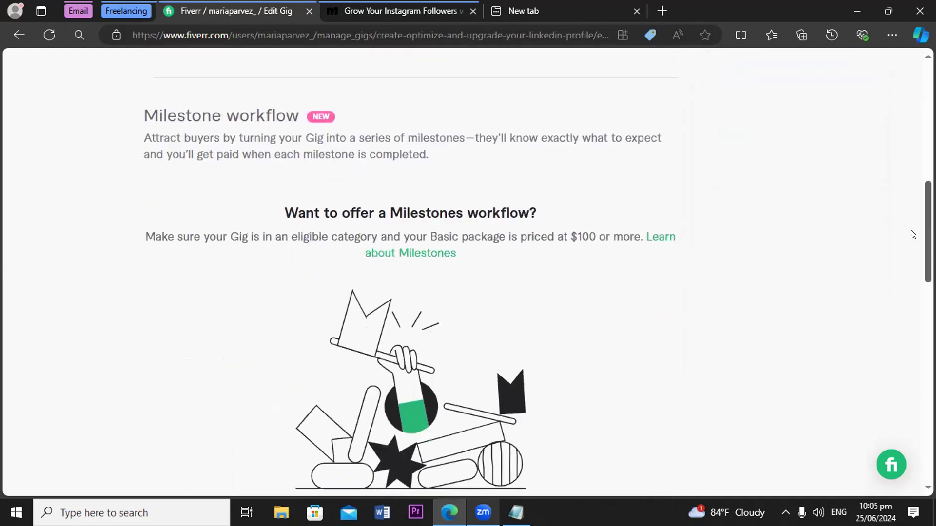
{"action": "scroll", "coordinate": [893, 301], "scroll_direction": "down", "scroll_amount": 2}
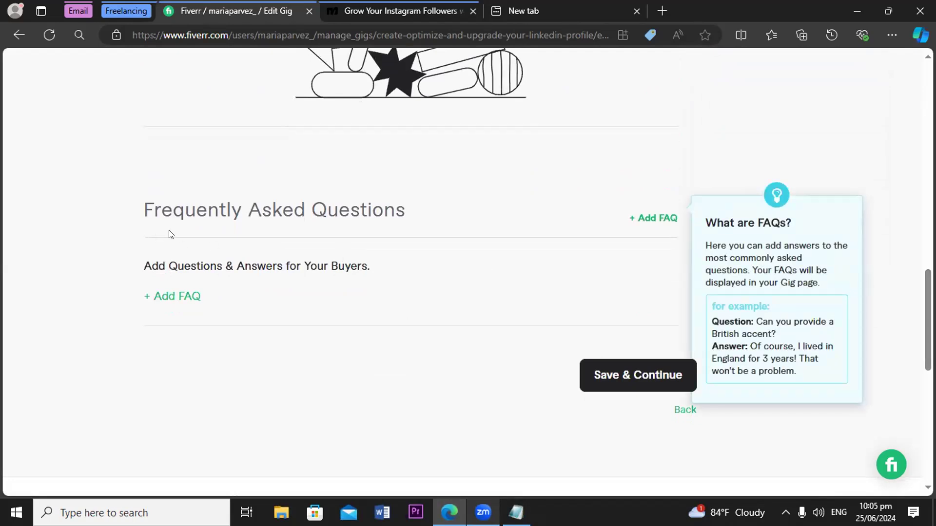
{"action": "left_click", "coordinate": [173, 298]}
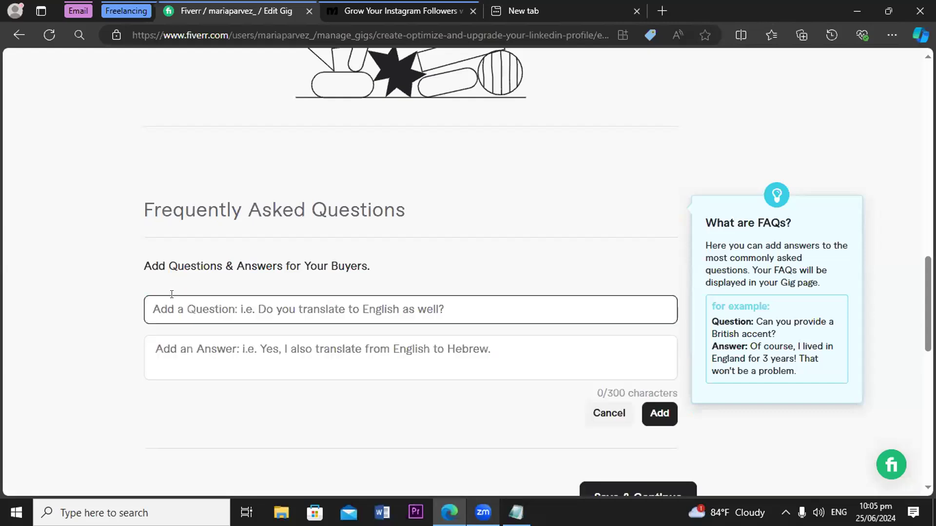
{"action": "left_click", "coordinate": [359, 419]}
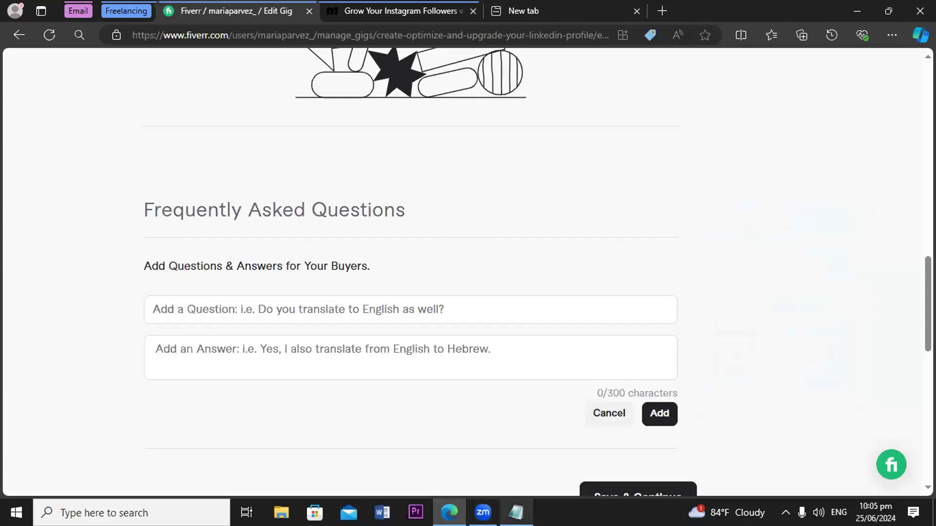
- Switch to the Notepad notes and copy the first FAQ question, "How will you enhance my LinkedIn profile for optimal performance?", without number or asterisks
{"action": "key", "text": "alt+Tab"}
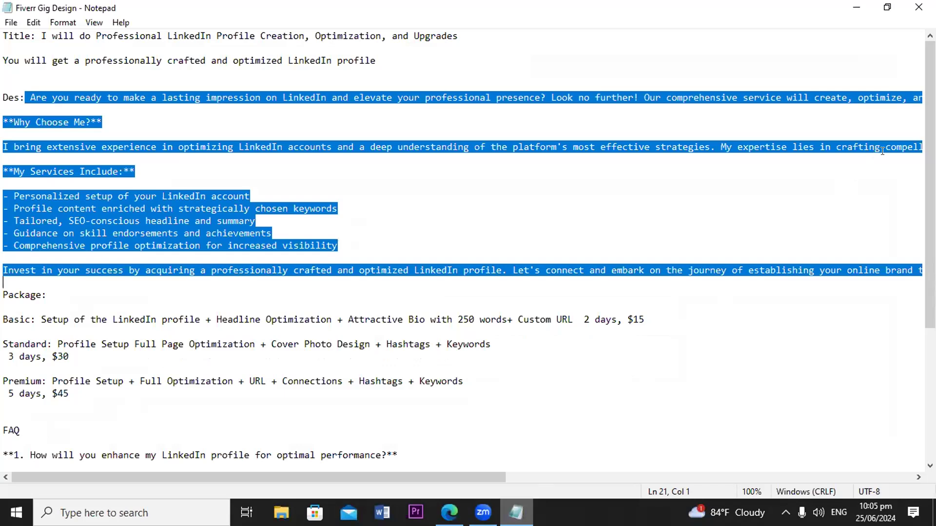
{"action": "scroll", "coordinate": [468, 252], "scroll_direction": "down", "scroll_amount": 3}
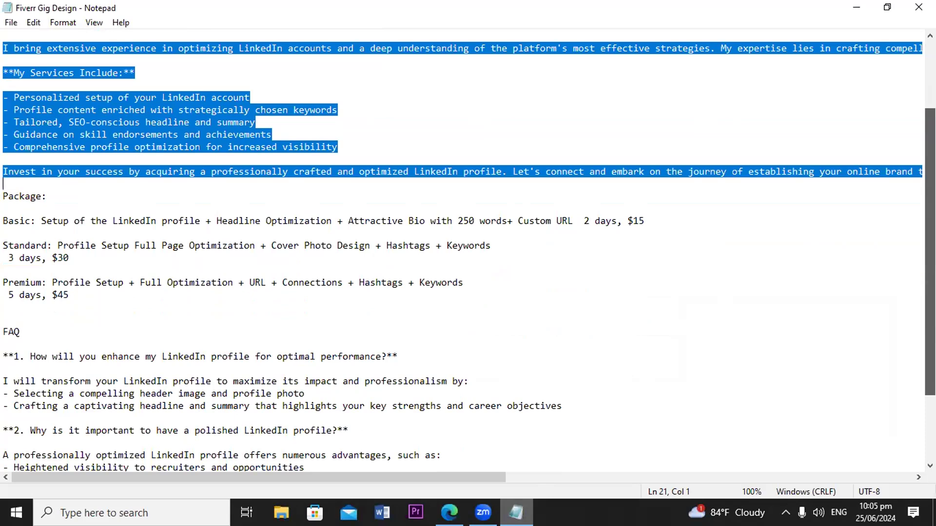
{"action": "scroll", "coordinate": [228, 359], "scroll_direction": "down", "scroll_amount": 1}
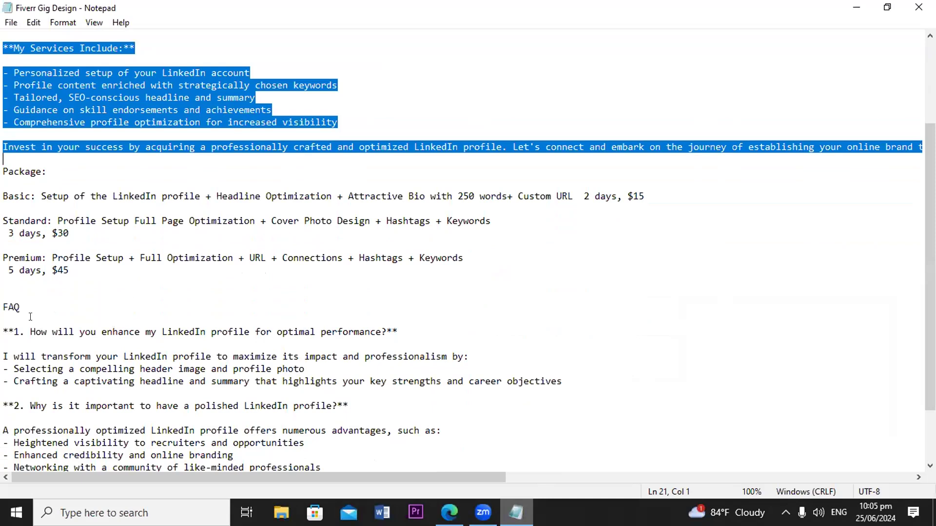
{"action": "left_click", "coordinate": [53, 317]}
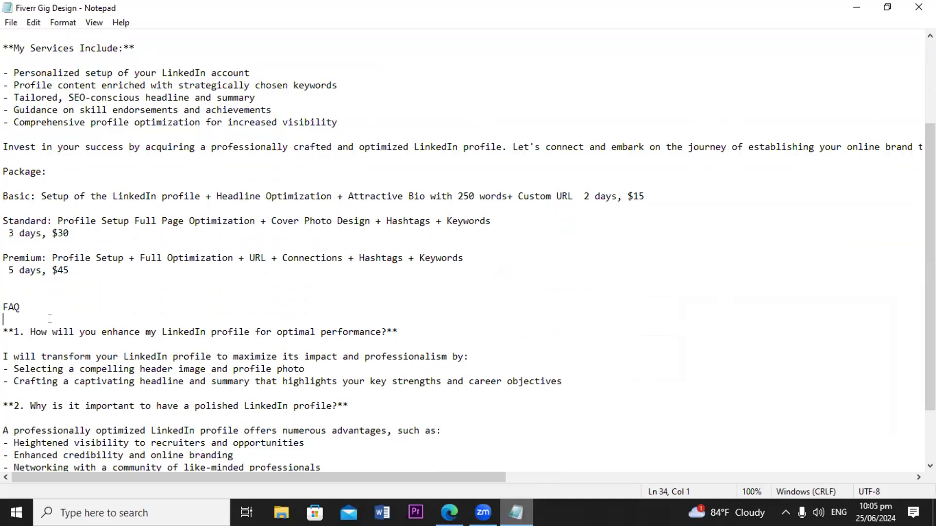
{"action": "key", "text": "Down"}
{"action": "key", "text": "Right"}
{"action": "key", "text": "Right"}
{"action": "key", "text": "Right"}
{"action": "key", "text": "Right"}
{"action": "key", "text": "Right"}
{"action": "key", "text": "Right"}
{"action": "key", "text": "Right"}
{"action": "key", "text": "Right"}
{"action": "key", "text": "Right"}
{"action": "key", "text": "Right"}
{"action": "key", "text": "Right"}
{"action": "key", "text": "Right"}
{"action": "key", "text": "Left"}
{"action": "key", "text": "Left"}
{"action": "key", "text": "Left"}
{"action": "key", "text": "Left"}
{"action": "key", "text": "Left"}
{"action": "key", "text": "Left"}
{"action": "key", "text": "shift+Right"}
{"action": "key", "text": "shift+Right"}
{"action": "key", "text": "shift+Right"}
{"action": "key", "text": "shift+Right"}
{"action": "key", "text": "shift+Right"}
{"action": "key", "text": "shift+Right"}
{"action": "key", "text": "shift+Right"}
{"action": "key", "text": "shift+Right"}
{"action": "key", "text": "shift+Right"}
{"action": "key", "text": "shift+Right"}
{"action": "key", "text": "shift+Right"}
{"action": "key", "text": "shift+Right"}
{"action": "key", "text": "shift+Right"}
{"action": "key", "text": "shift+Right"}
{"action": "key", "text": "shift+Right"}
{"action": "key", "text": "shift+Right"}
{"action": "key", "text": "shift+Right"}
{"action": "key", "text": "shift+Right"}
{"action": "key", "text": "shift+Right"}
{"action": "key", "text": "shift+Right"}
{"action": "key", "text": "shift+Right"}
{"action": "key", "text": "shift+Right"}
{"action": "key", "text": "shift+Right"}
{"action": "key", "text": "shift+Right"}
{"action": "key", "text": "shift+Right"}
{"action": "key", "text": "shift+Right"}
{"action": "key", "text": "shift+Right"}
{"action": "key", "text": "shift+Right"}
{"action": "key", "text": "shift+Right"}
{"action": "key", "text": "shift+Right"}
{"action": "key", "text": "shift+Right"}
{"action": "key", "text": "shift+Right"}
{"action": "key", "text": "shift+Right"}
{"action": "key", "text": "shift+Right"}
{"action": "key", "text": "shift+Right"}
{"action": "key", "text": "shift+Right"}
{"action": "key", "text": "shift+Right"}
{"action": "key", "text": "shift+Right"}
{"action": "key", "text": "shift+Right"}
{"action": "key", "text": "shift+Right"}
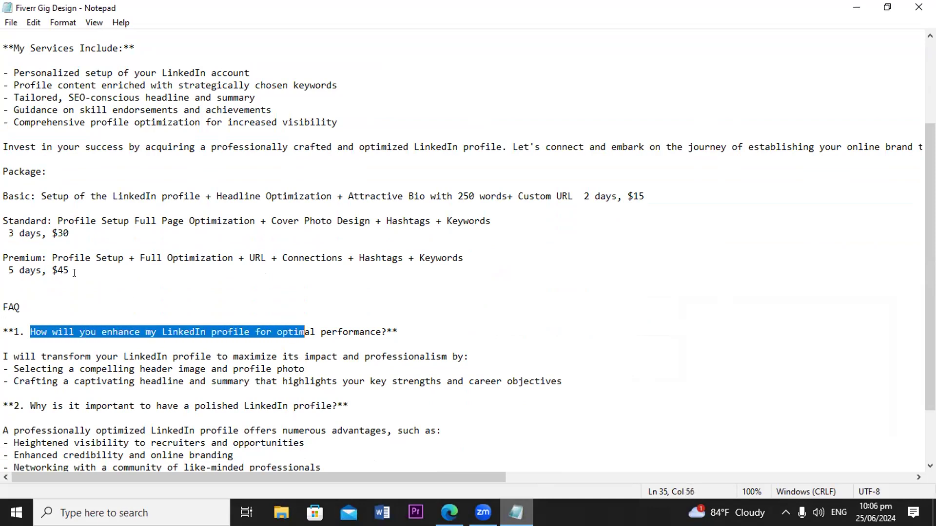
{"action": "key", "text": "shift+Left"}
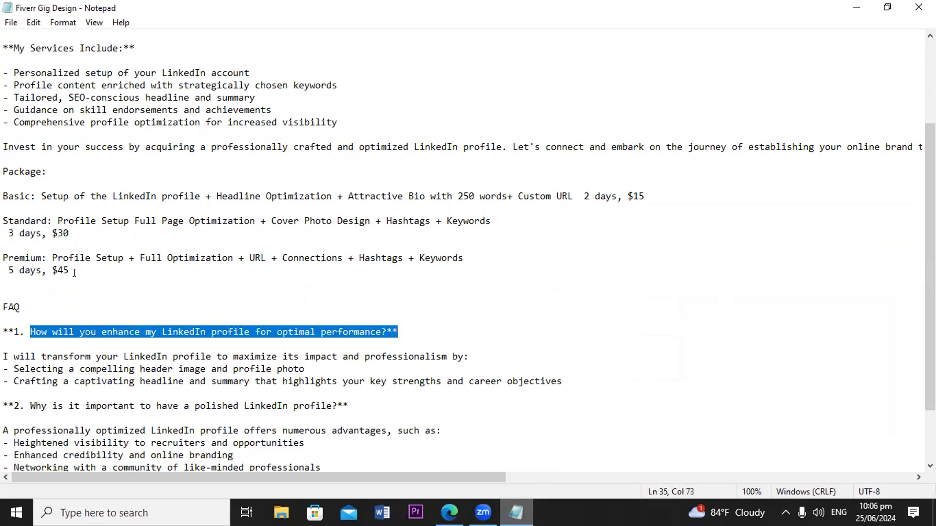
{"action": "key", "text": "shift+Left"}
{"action": "key", "text": "shift+Left"}
{"action": "key", "text": "ctrl+c"}
- Return to the gig page in Edge and paste the copied text as the question of the new FAQ entry
{"action": "left_click", "coordinate": [516, 513]}
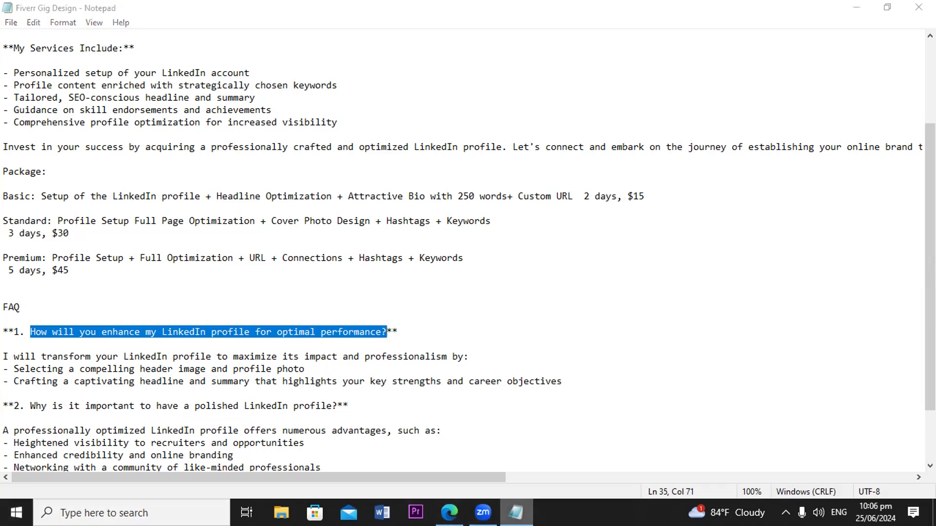
{"action": "left_click", "coordinate": [176, 301]}
{"action": "key", "text": "ctrl+v"}
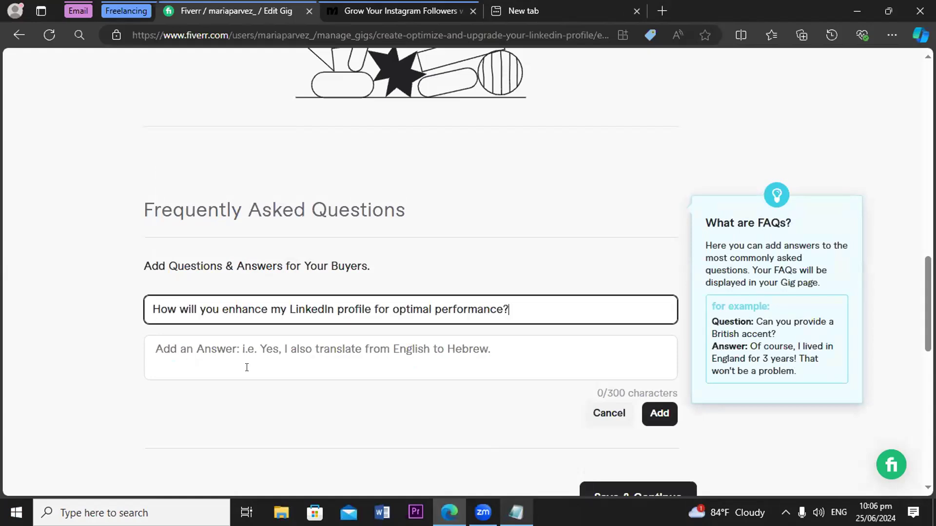
- In the Notepad notes, copy the first FAQ answer, from "I will transform your LinkedIn profile" to "career objectives"
{"action": "key", "text": "alt+Tab"}
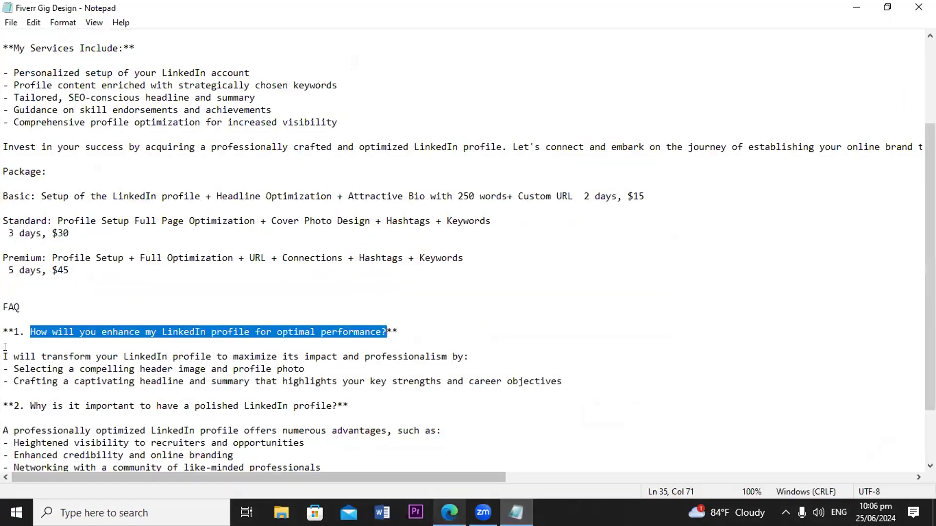
{"action": "left_click_drag", "start_coordinate": [4, 356], "coordinate": [252, 387]}
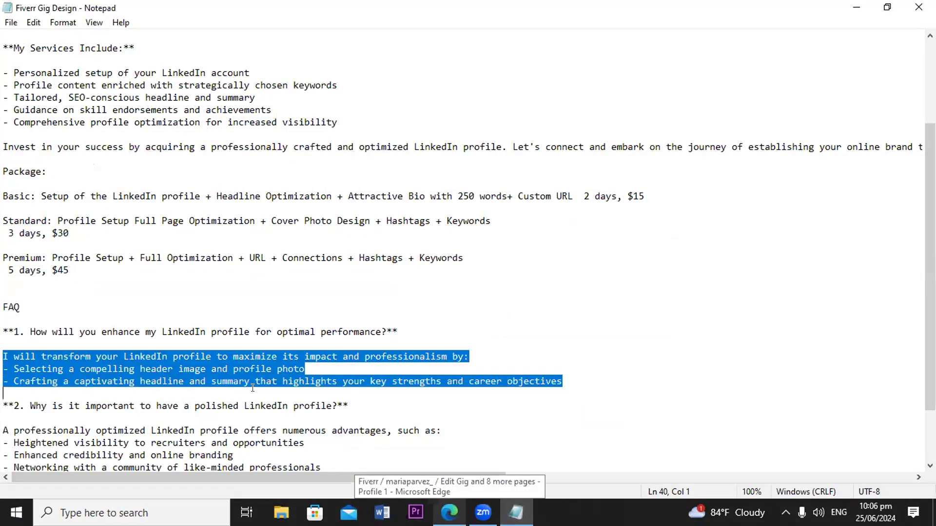
{"action": "right_click", "coordinate": [303, 388]}
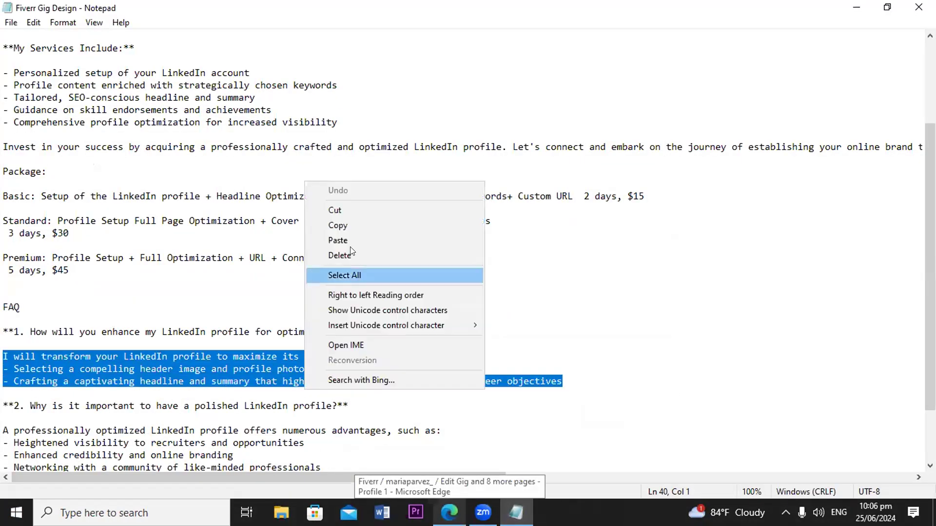
{"action": "left_click", "coordinate": [362, 224]}
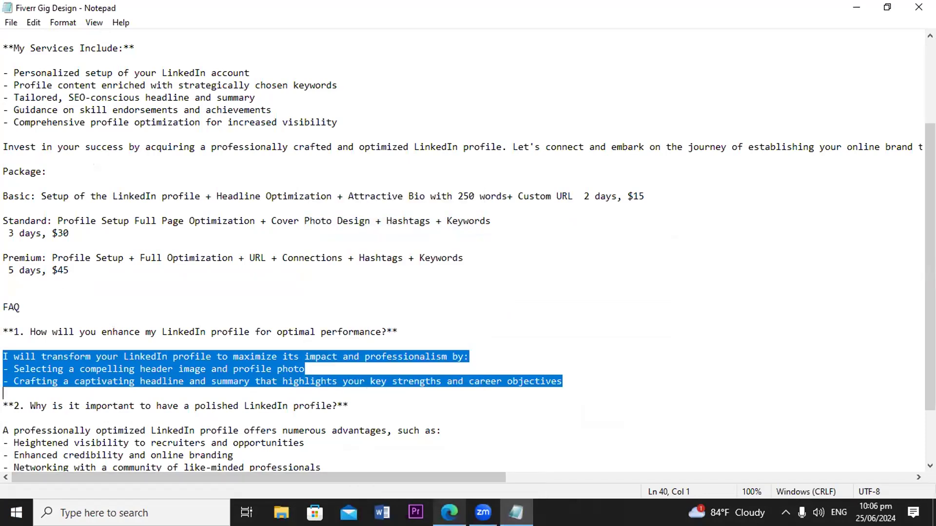
- Back on the gig page in Edge, paste the copied answer without its trailing empty line and add the FAQ entry
{"action": "left_click", "coordinate": [449, 513]}
{"action": "left_click", "coordinate": [231, 345]}
{"action": "right_click", "coordinate": [232, 345]}
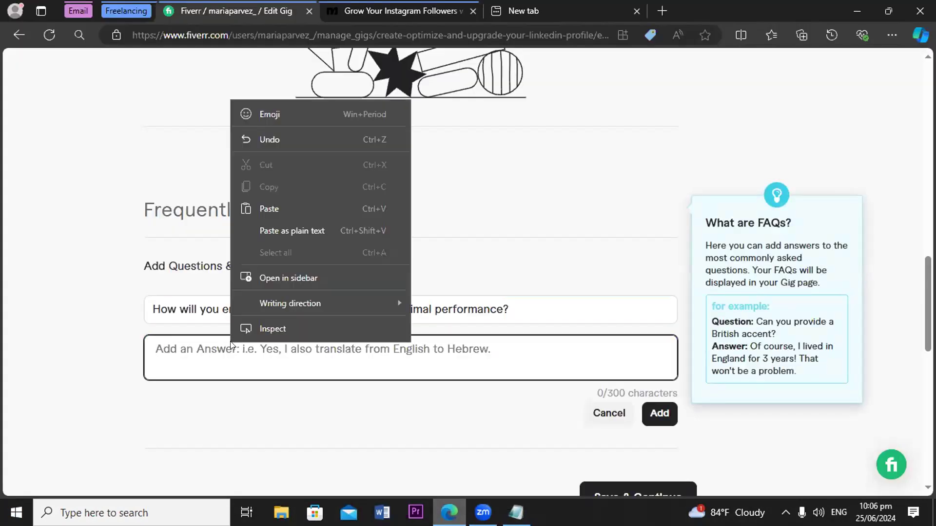
{"action": "left_click", "coordinate": [255, 210]}
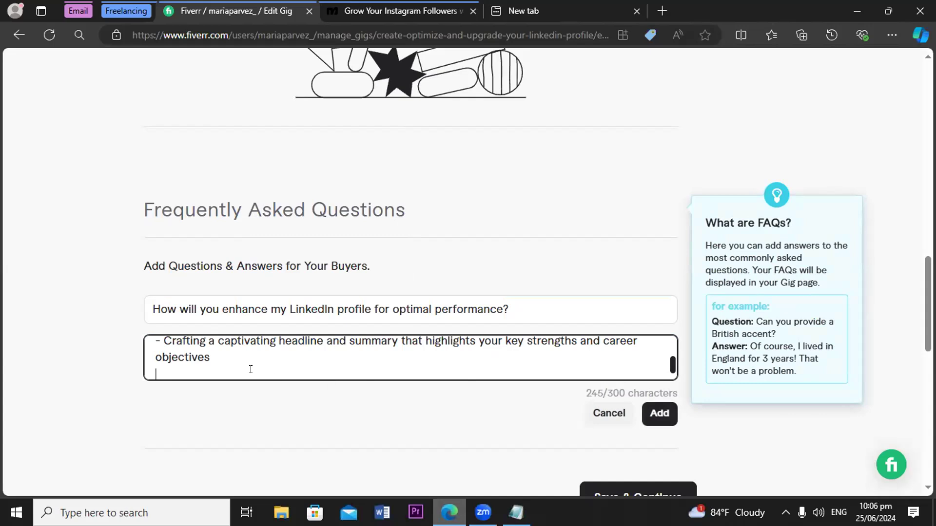
{"action": "key", "text": "BackSpace"}
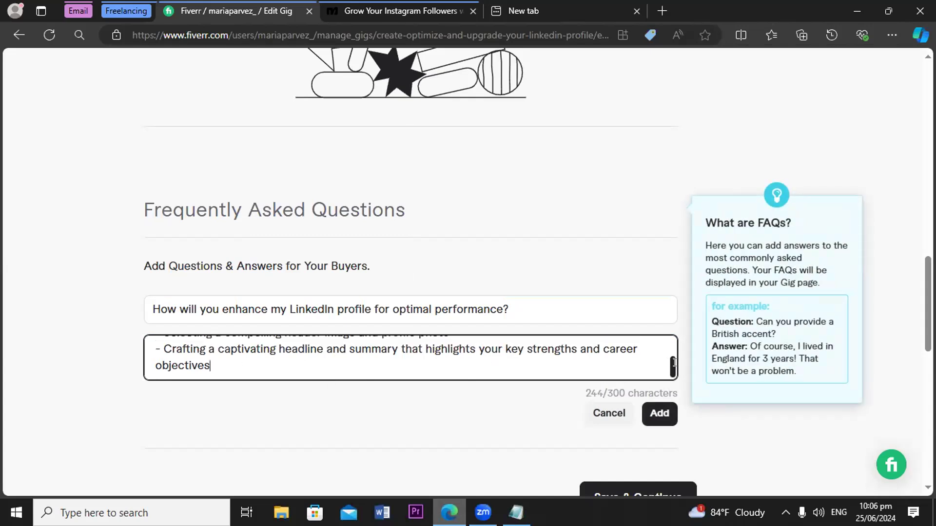
{"action": "left_click", "coordinate": [659, 413]}
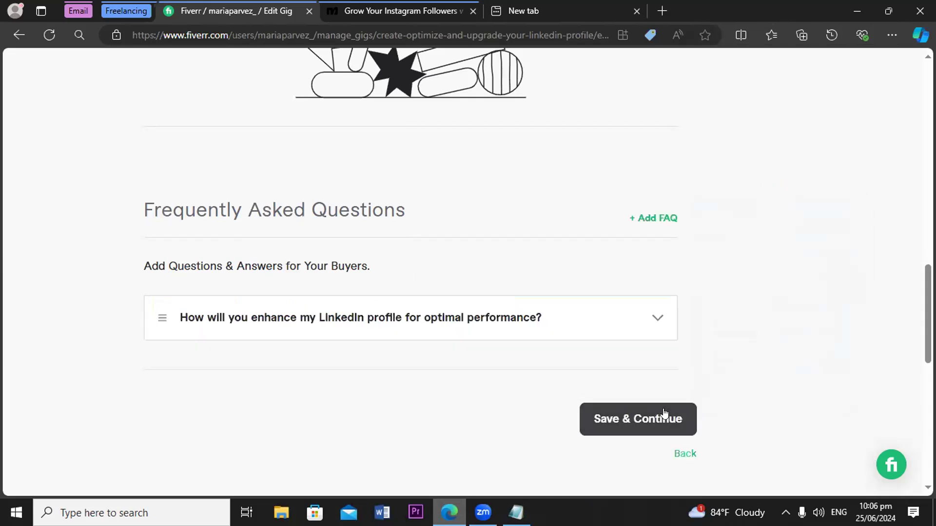
- Start another FAQ entry and fill its question with "Why is it important to have a polished LinkedIn profile?" copied from the Notepad notes
{"action": "scroll", "coordinate": [468, 273], "scroll_direction": "down", "scroll_amount": 2}
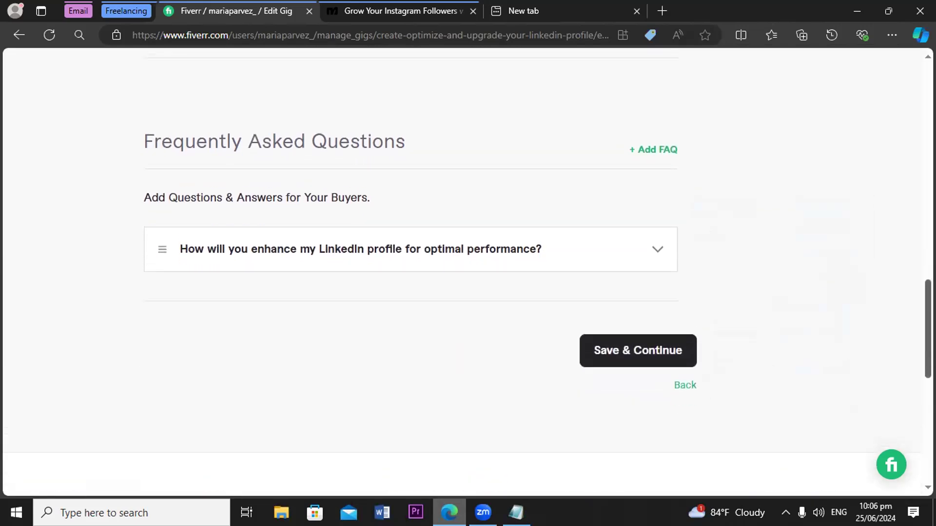
{"action": "left_click", "coordinate": [644, 149]}
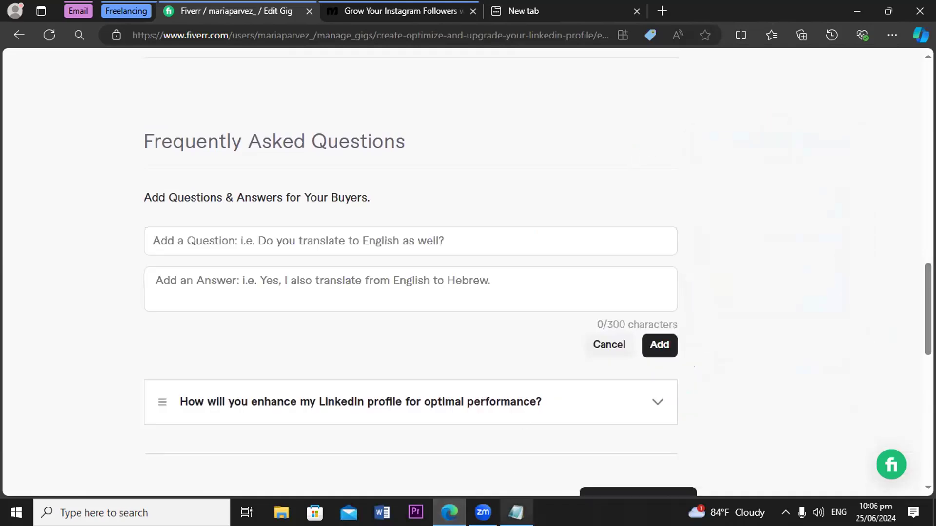
{"action": "left_click", "coordinate": [516, 512]}
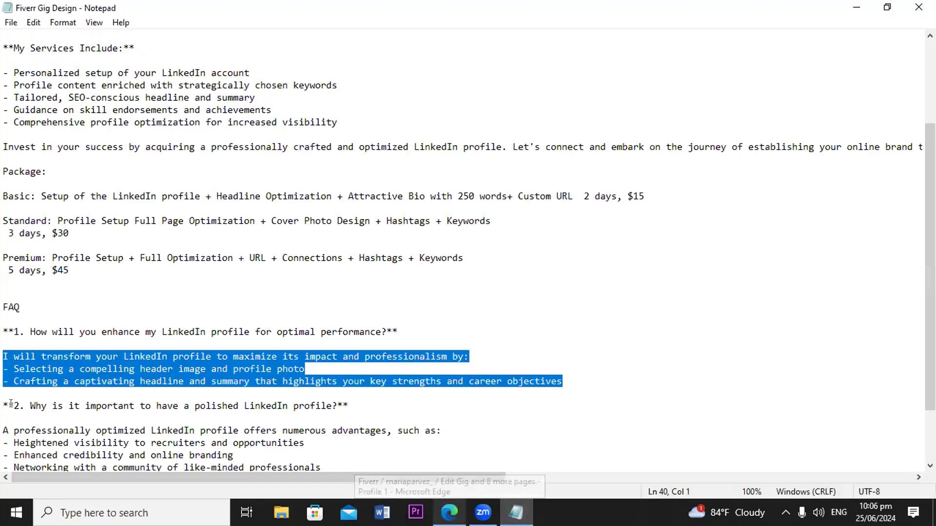
{"action": "left_click_drag", "start_coordinate": [31, 406], "coordinate": [336, 404]}
{"action": "right_click", "coordinate": [336, 405]}
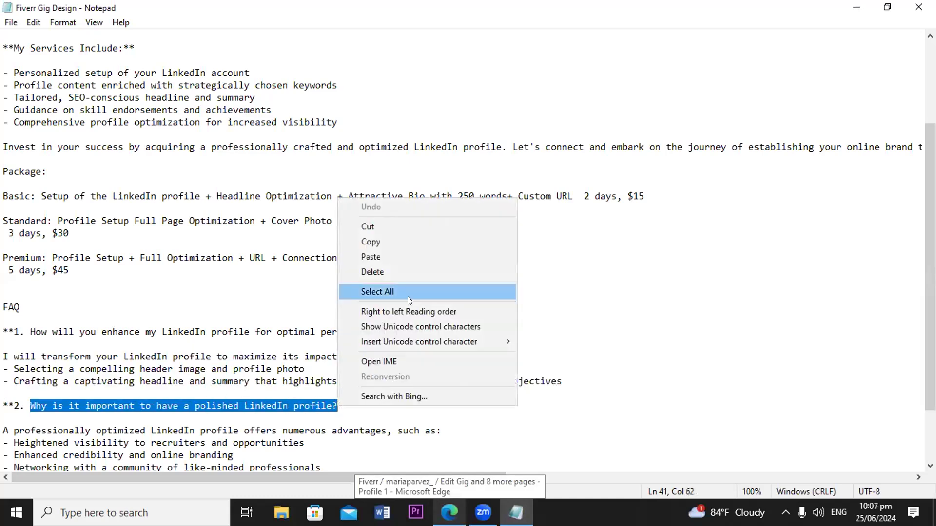
{"action": "left_click", "coordinate": [434, 242]}
{"action": "left_click", "coordinate": [448, 512]}
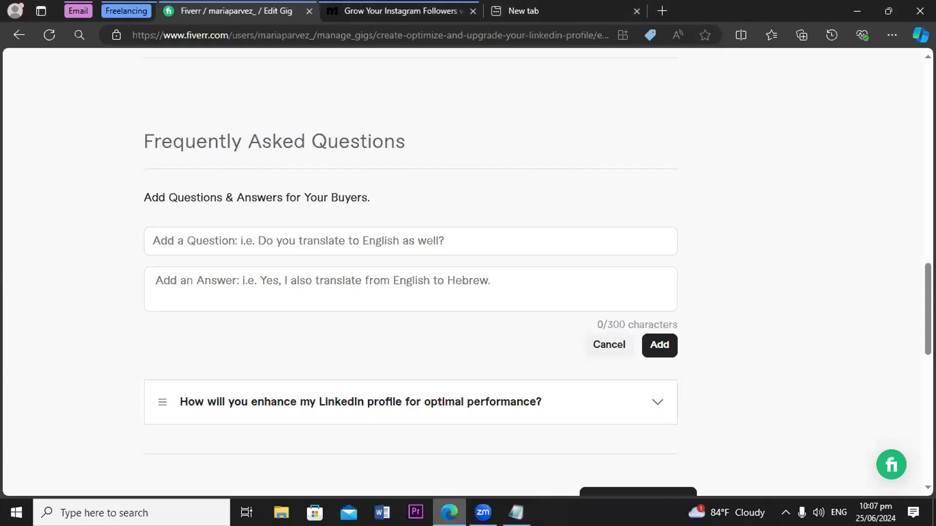
{"action": "left_click", "coordinate": [224, 236]}
{"action": "right_click", "coordinate": [225, 237]}
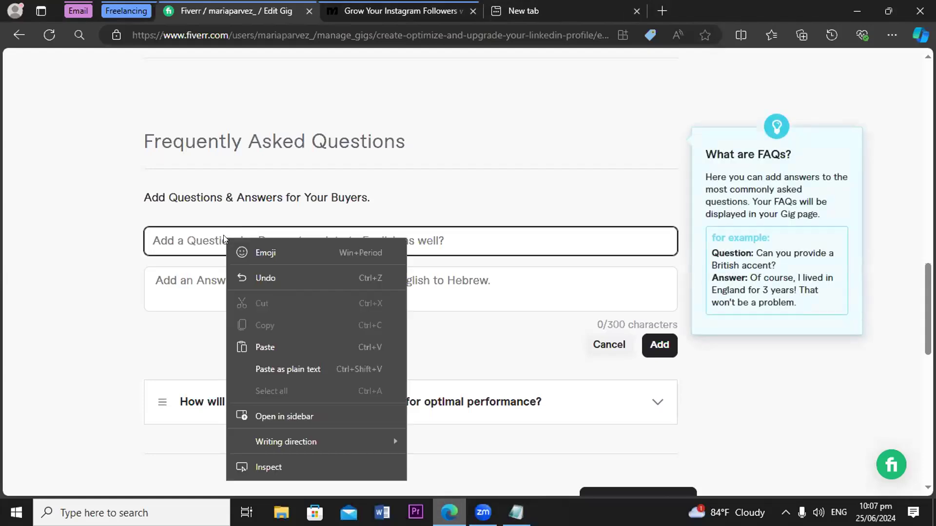
{"action": "left_click", "coordinate": [265, 347]}
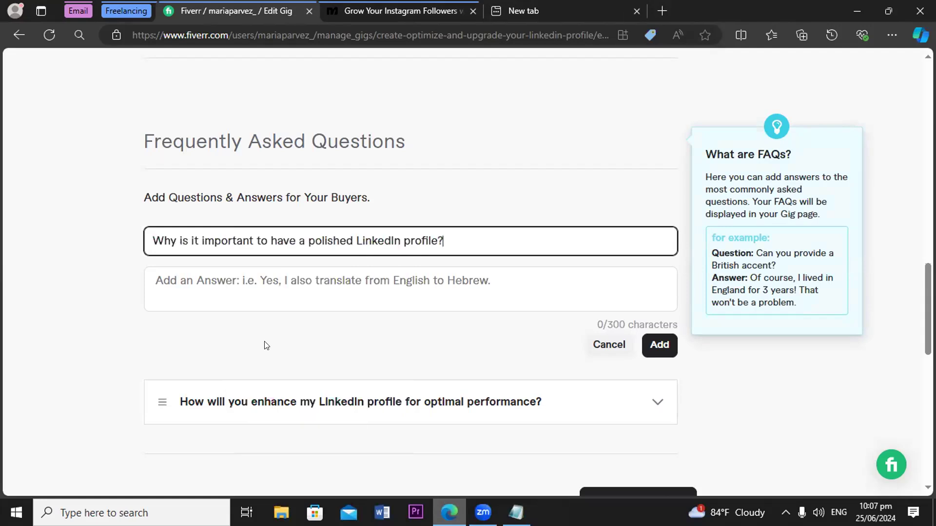
- Fill the answer with the second FAQ answer copied from the Notepad notes, from "A professionally optimized LinkedIn profile" to the "Keeping your contacts informed" line
{"action": "left_click", "coordinate": [268, 291]}
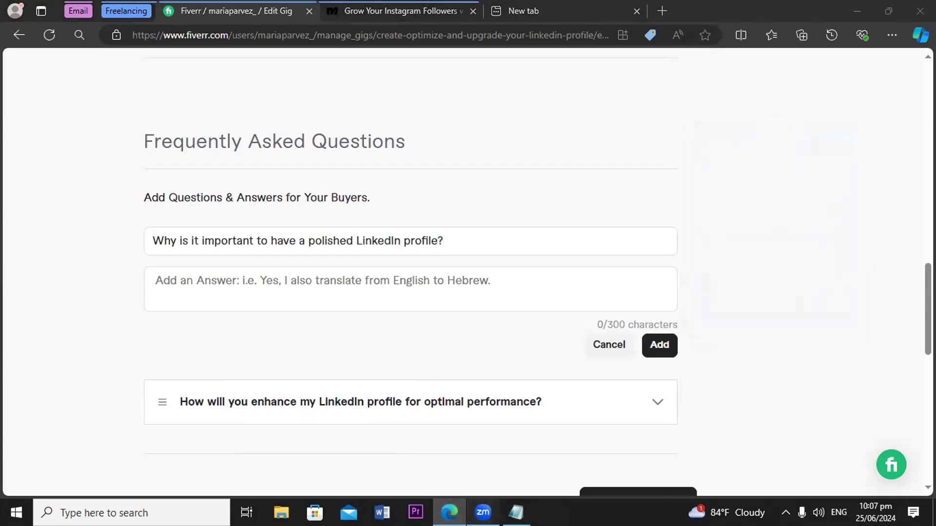
{"action": "left_click", "coordinate": [516, 512]}
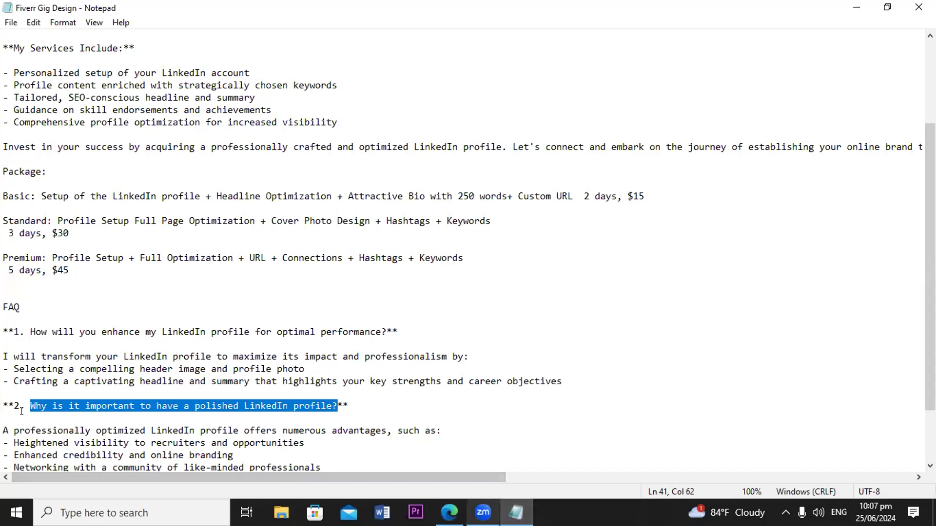
{"action": "left_click_drag", "start_coordinate": [4, 428], "coordinate": [405, 402]}
{"action": "right_click", "coordinate": [405, 402]}
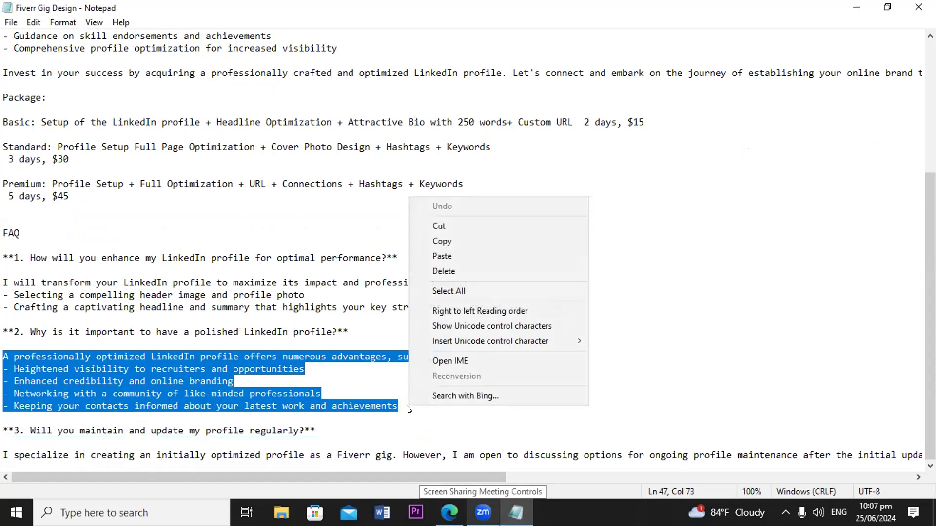
{"action": "left_click", "coordinate": [485, 235]}
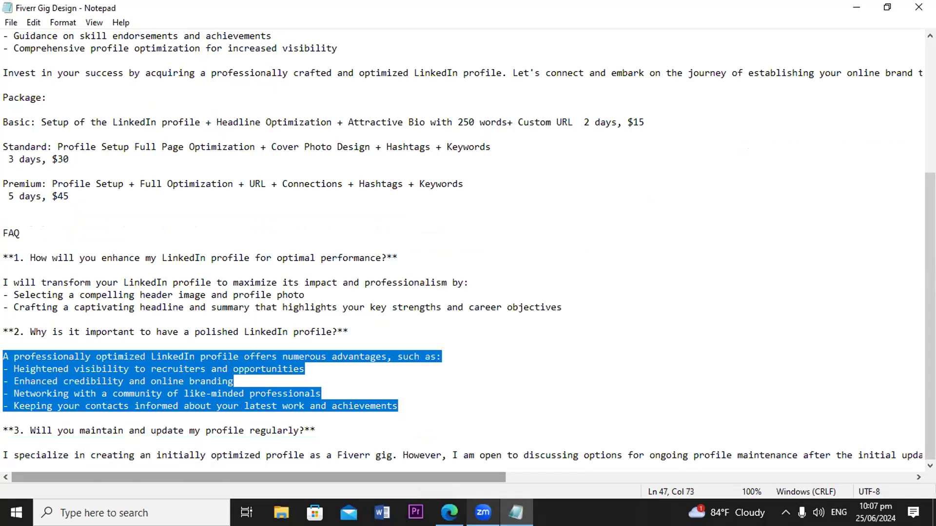
{"action": "left_click", "coordinate": [450, 512]}
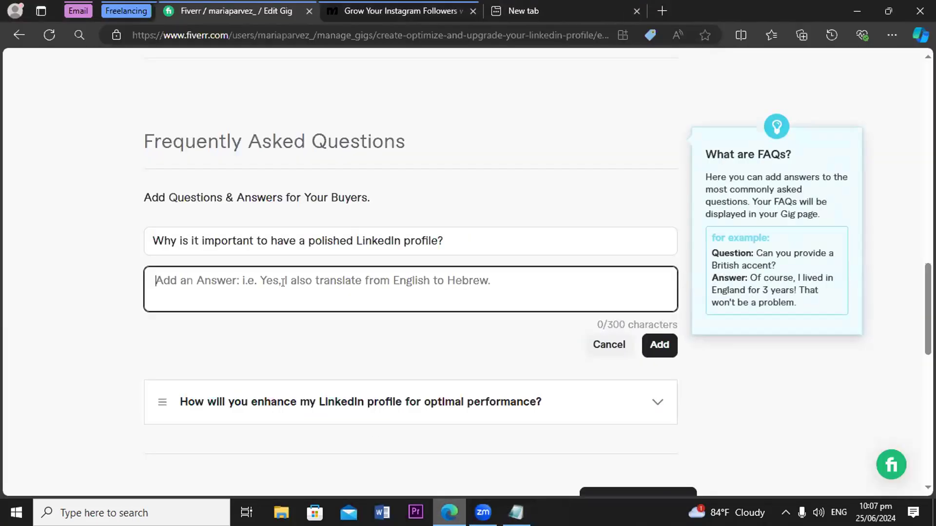
{"action": "right_click", "coordinate": [283, 283]}
{"action": "left_click", "coordinate": [319, 153]}
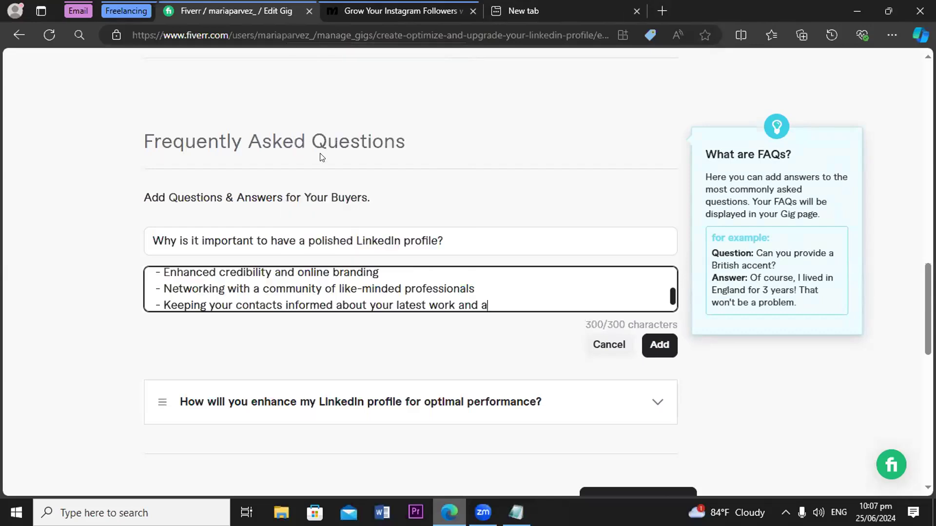
- Trim the cut-off "and a" so the answer ends with "your latest work", and add the second FAQ entry
{"action": "left_click", "coordinate": [517, 513]}
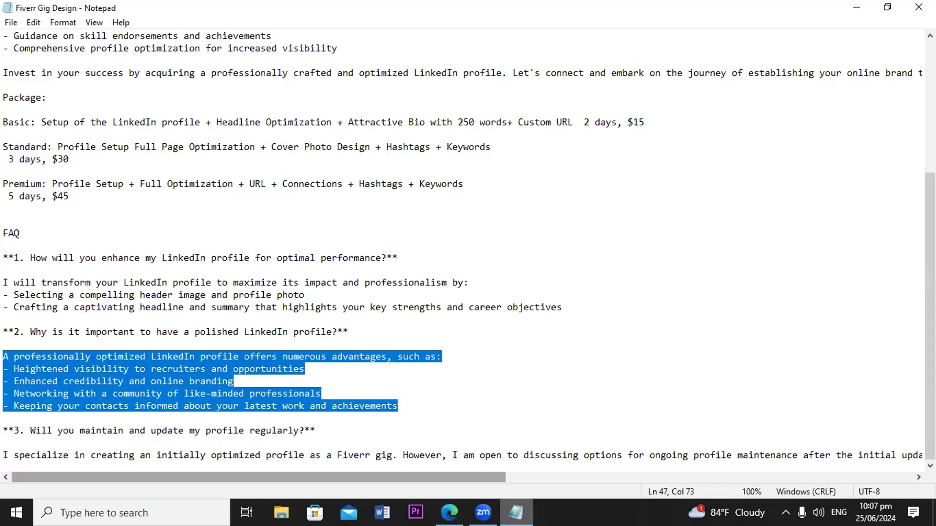
{"action": "left_click", "coordinate": [449, 512]}
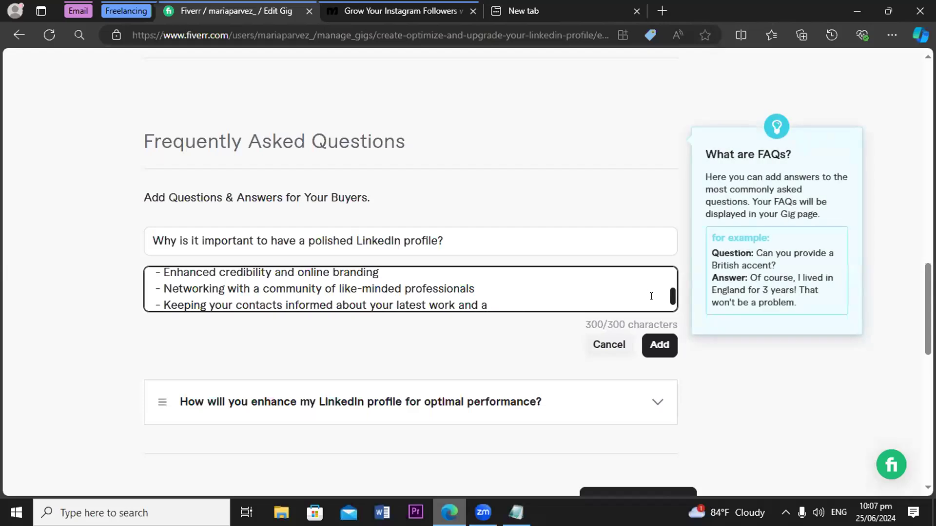
{"action": "scroll", "coordinate": [668, 294], "scroll_direction": "down", "scroll_amount": 1}
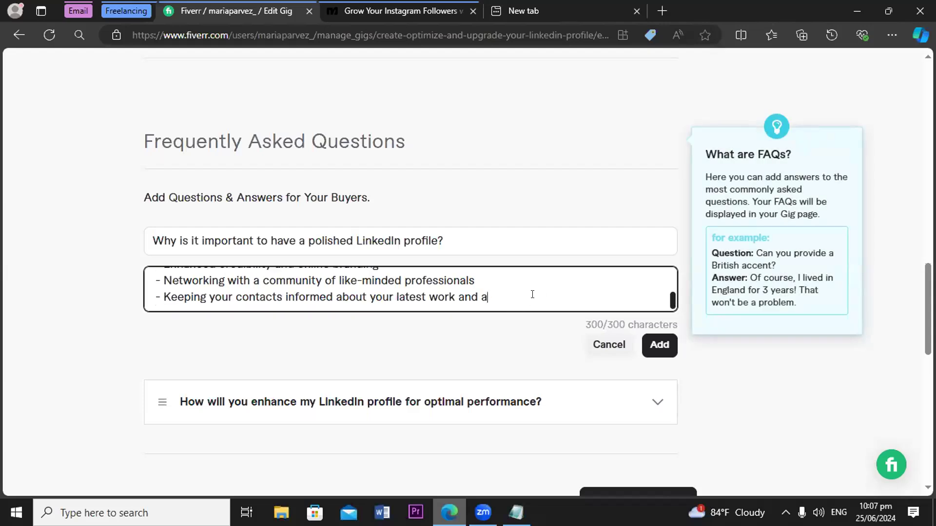
{"action": "key", "text": "BackSpace"}
{"action": "key", "text": "BackSpace"}
{"action": "key", "text": "BackSpace"}
{"action": "key", "text": "BackSpace"}
{"action": "key", "text": "BackSpace"}
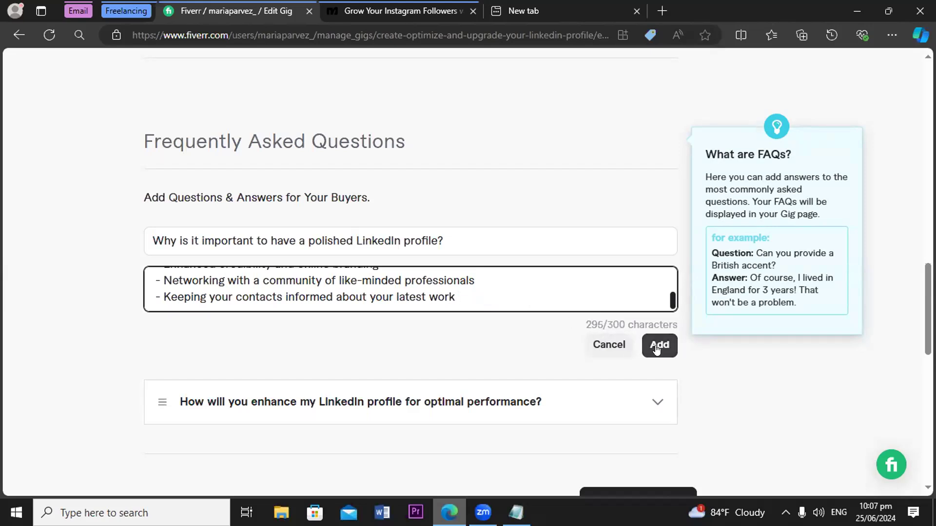
{"action": "key", "text": "BackSpace"}
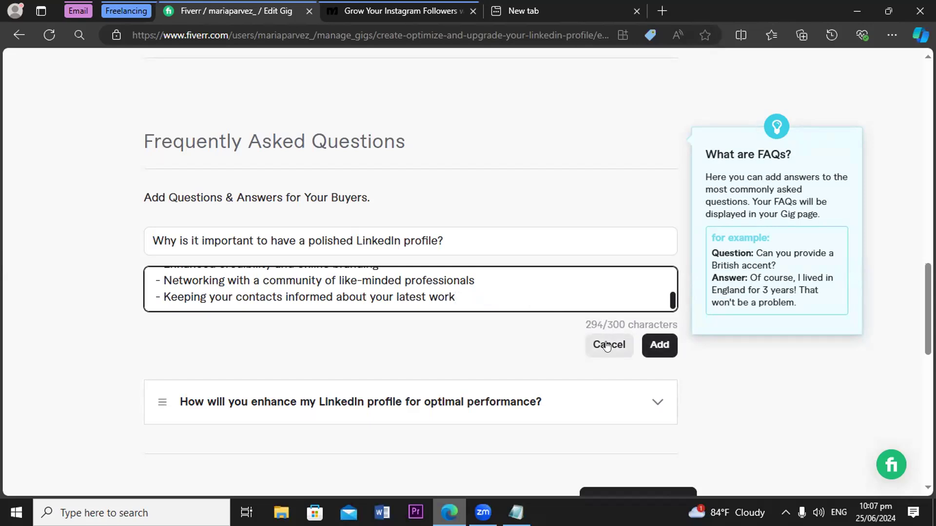
{"action": "left_click", "coordinate": [657, 354]}
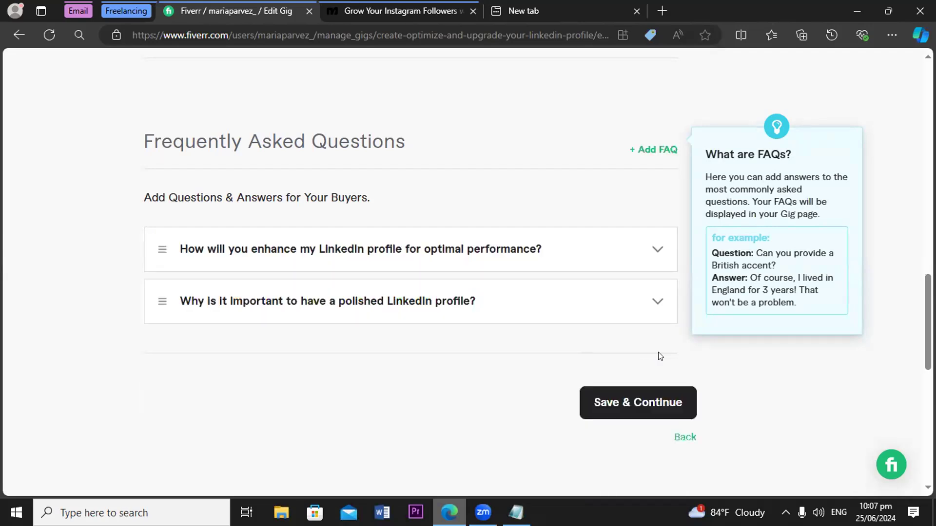
- Start a third FAQ entry and copy the question "**3. Will you maintain and update my profile regularly?" from the Notepad notes
{"action": "left_click", "coordinate": [656, 149]}
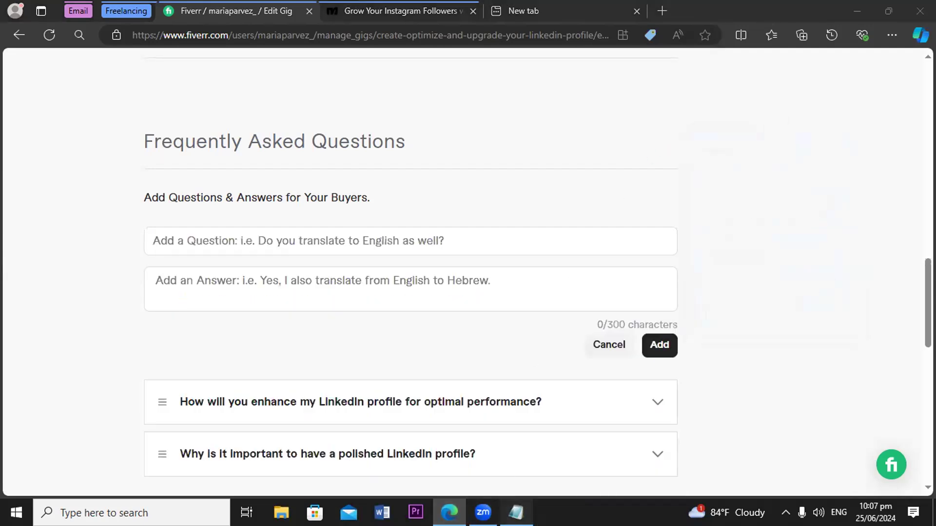
{"action": "key", "text": "alt+Tab"}
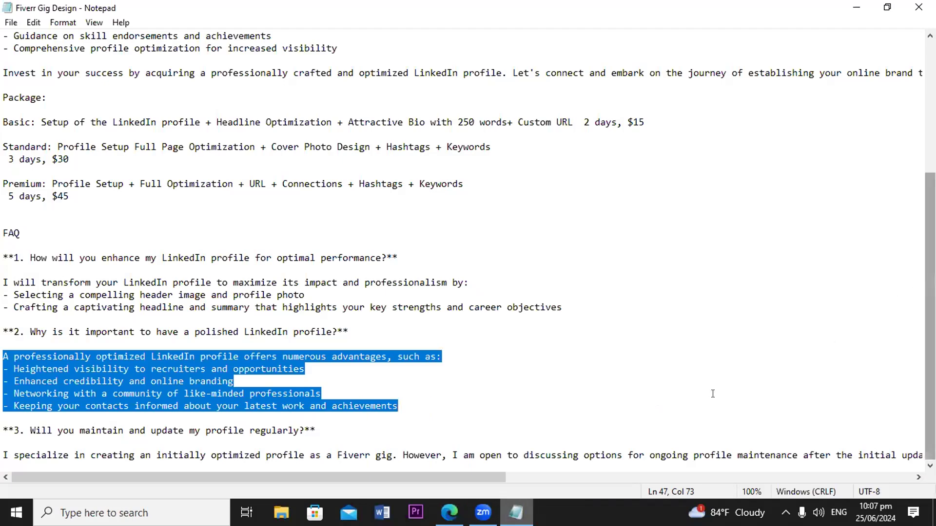
{"action": "left_click_drag", "start_coordinate": [25, 430], "coordinate": [60, 427]}
{"action": "left_click_drag", "start_coordinate": [178, 430], "coordinate": [304, 431]}
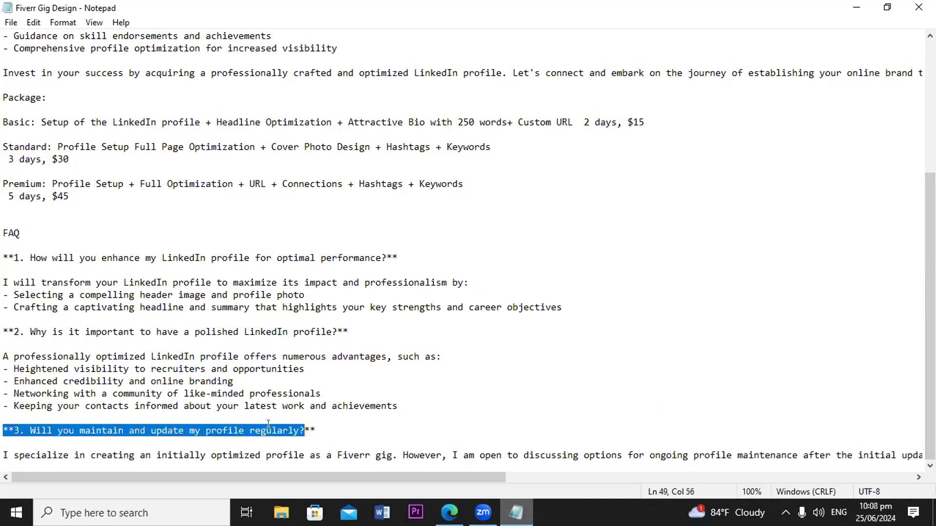
{"action": "right_click", "coordinate": [268, 424]}
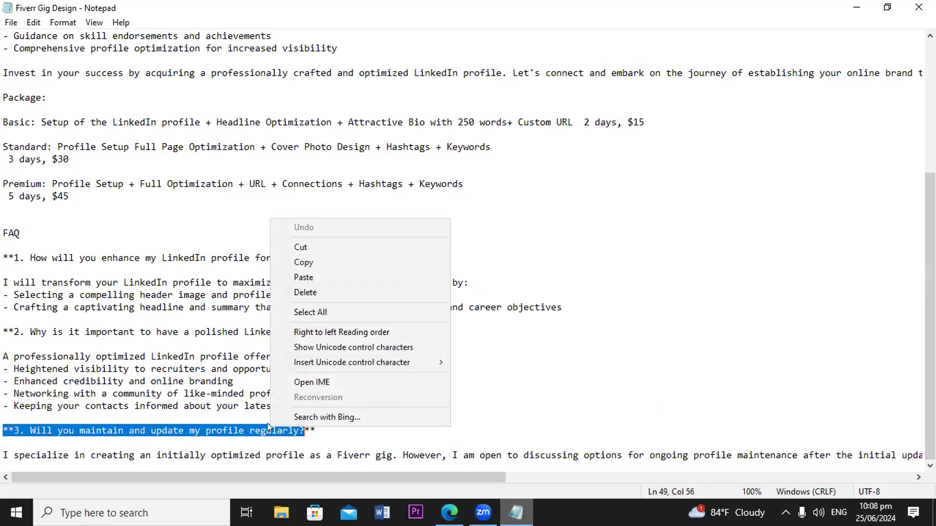
{"action": "left_click", "coordinate": [328, 265]}
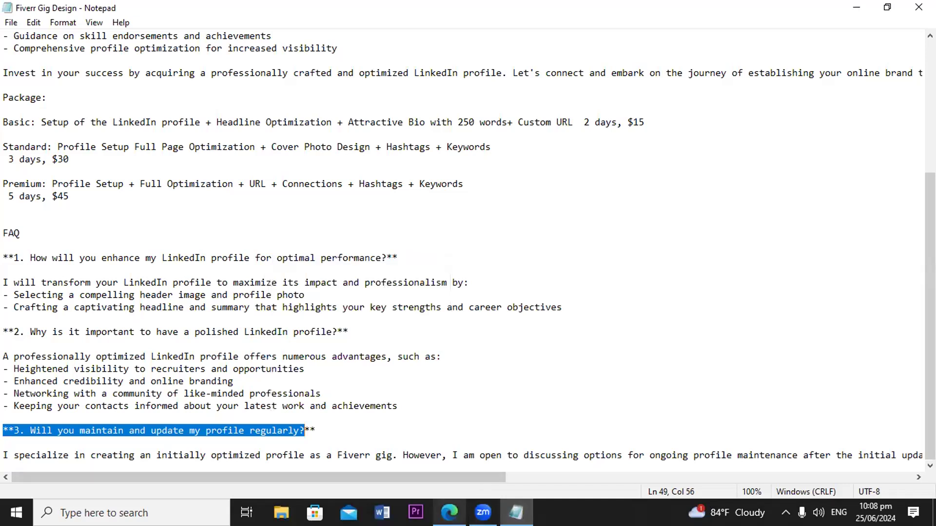
- Back on the gig page in Edge, paste the copied question into the new FAQ entry's question field
{"action": "left_click", "coordinate": [450, 512]}
{"action": "left_click", "coordinate": [299, 314]}
{"action": "left_click", "coordinate": [229, 240]}
{"action": "right_click", "coordinate": [258, 242]}
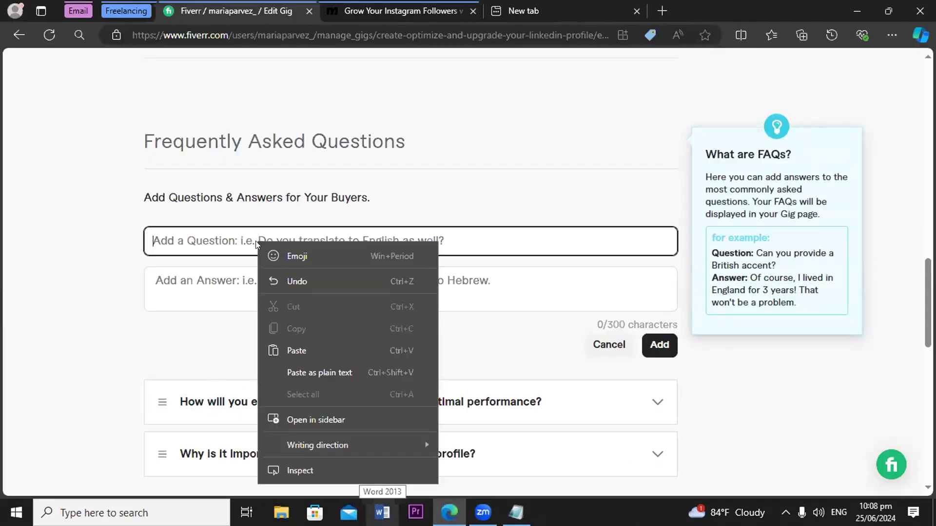
{"action": "left_click", "coordinate": [291, 347]}
- Remove the "**3." prefix and correct the ending so the question reads "Will you maintain and update my profile regularly?"
{"action": "key", "text": "BackSpace"}
{"action": "key", "text": "BackSpace"}
{"action": "key", "text": "BackSpace"}
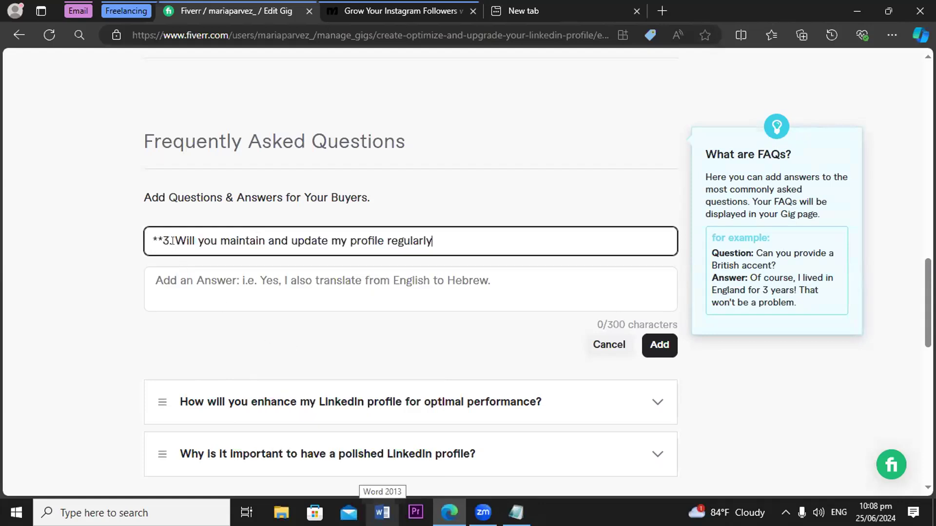
{"action": "left_click", "coordinate": [173, 240]}
{"action": "key", "text": "BackSpace"}
{"action": "key", "text": "BackSpace"}
{"action": "key", "text": "BackSpace"}
{"action": "key", "text": "BackSpace"}
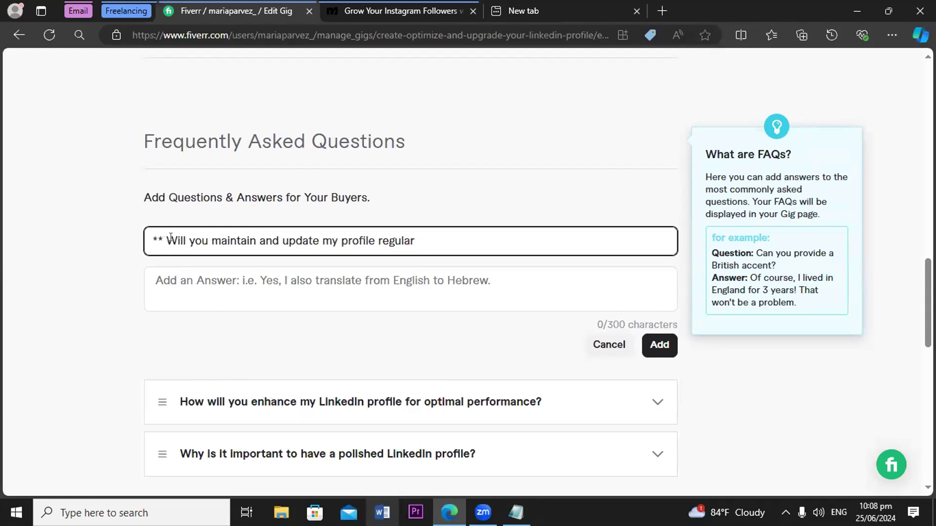
{"action": "left_click", "coordinate": [154, 238]}
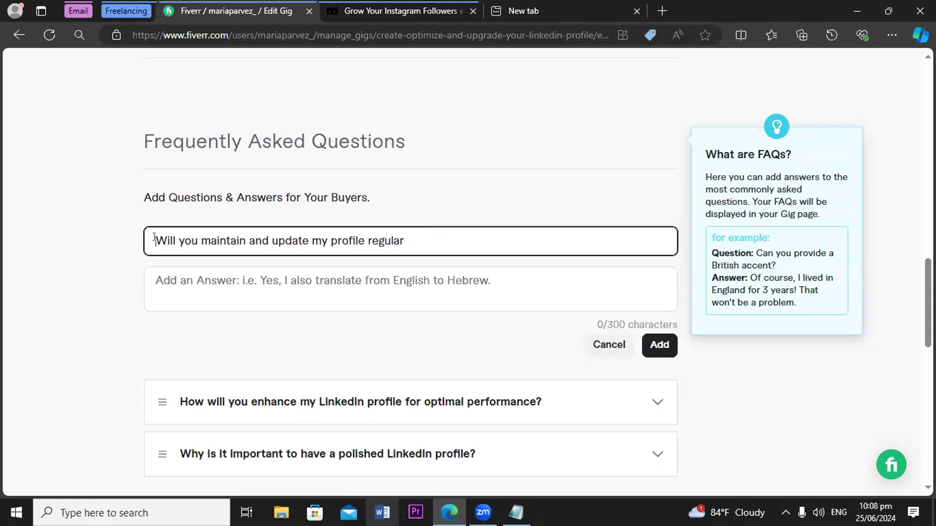
{"action": "key", "text": "BackSpace"}
{"action": "key", "text": "End"}
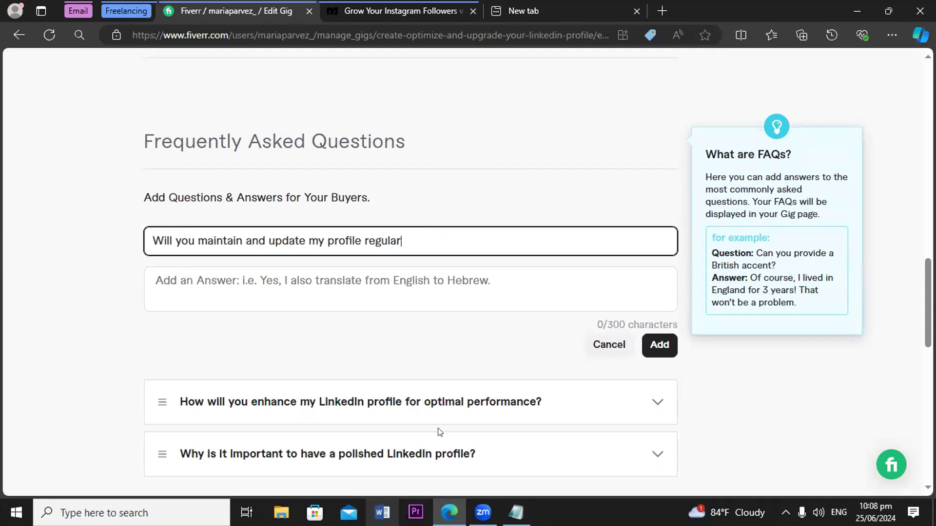
{"action": "left_click", "coordinate": [516, 513]}
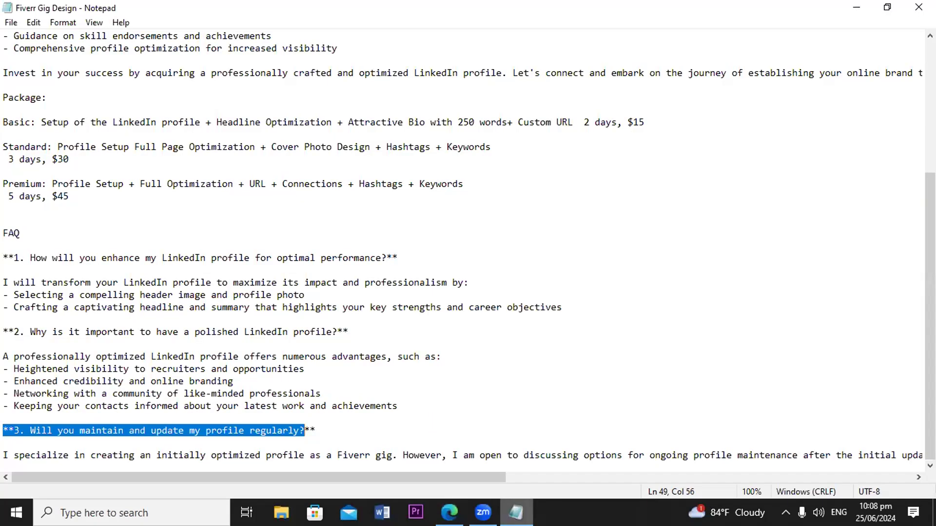
{"action": "key", "text": "alt+Tab"}
{"action": "type", "text": "ly?"}
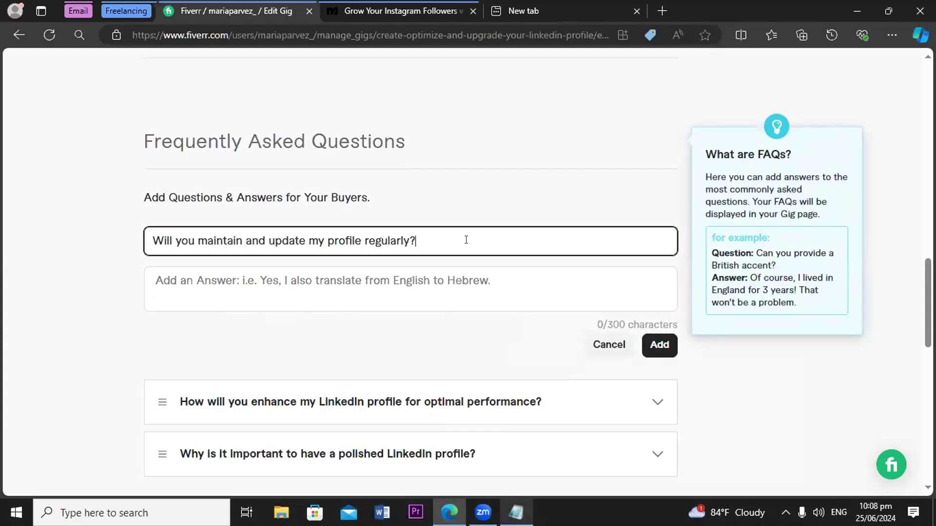
- In the Notepad notes, copy the third FAQ answer, from "I specialize in creating" to "at an additional cost."
{"action": "left_click", "coordinate": [468, 271]}
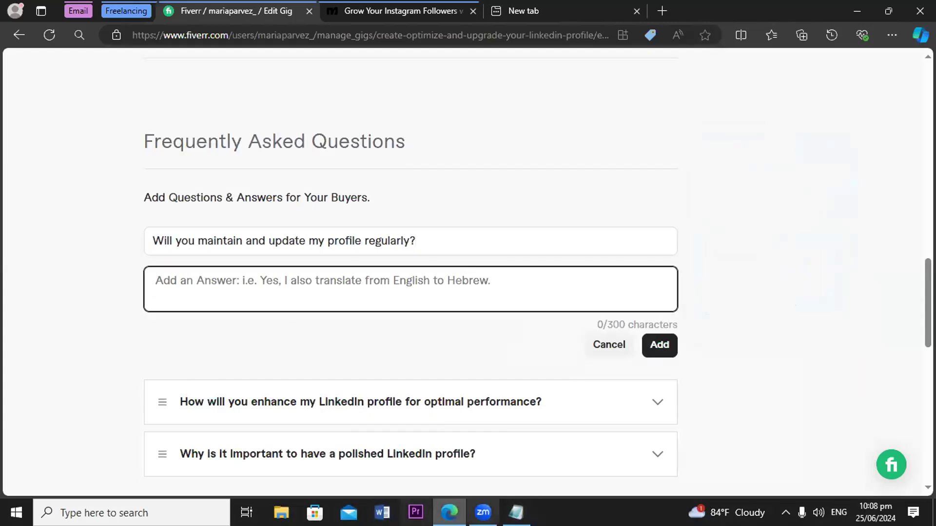
{"action": "left_click", "coordinate": [449, 512]}
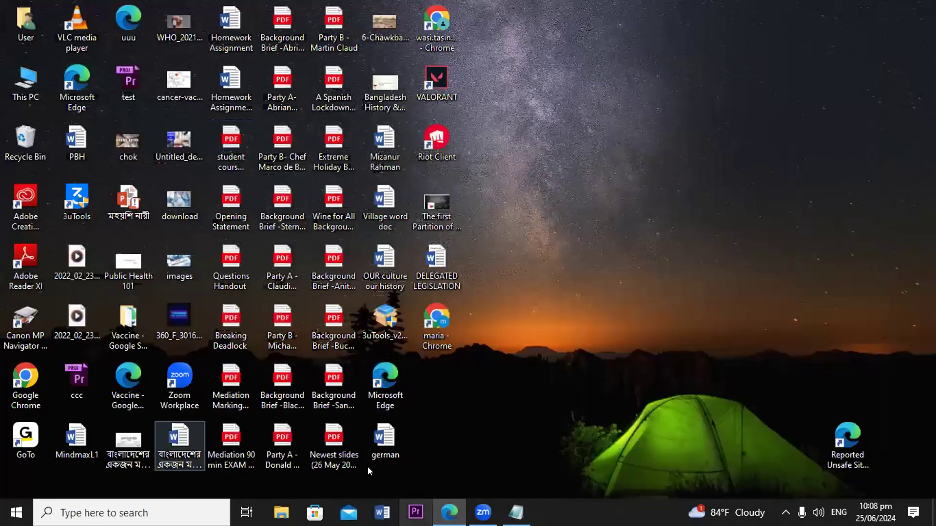
{"action": "left_click", "coordinate": [448, 512]}
{"action": "key", "text": "alt+Tab"}
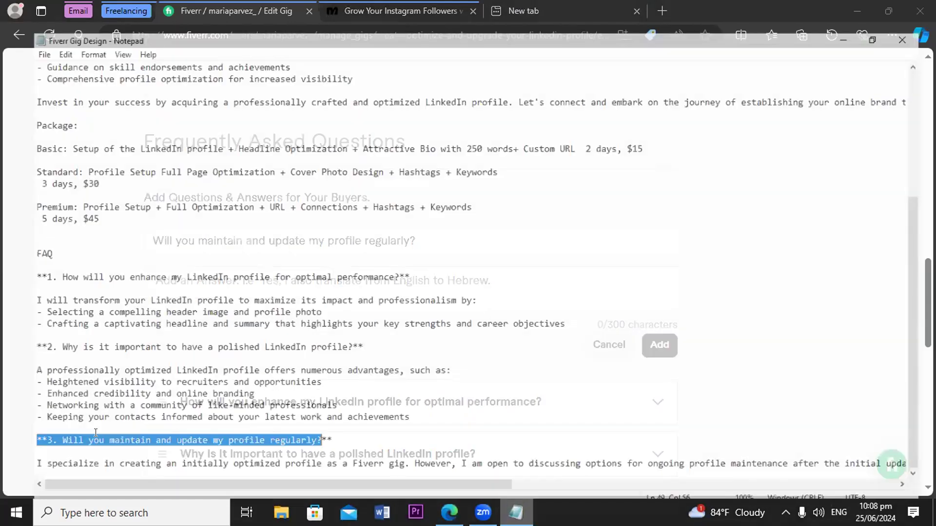
{"action": "left_click_drag", "start_coordinate": [2, 455], "coordinate": [923, 458]}
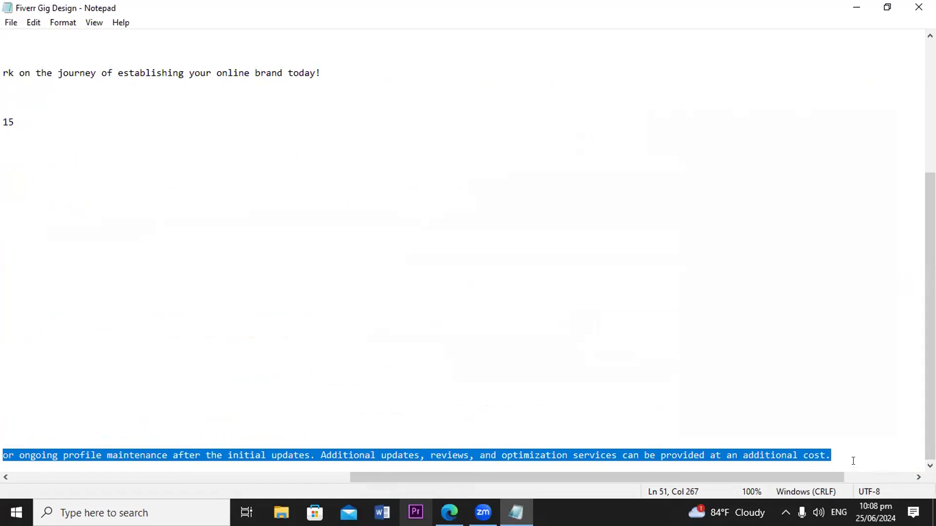
{"action": "left_click", "coordinate": [832, 438]}
{"action": "left_click_drag", "start_coordinate": [919, 444], "coordinate": [921, 460]}
{"action": "right_click", "coordinate": [882, 459]}
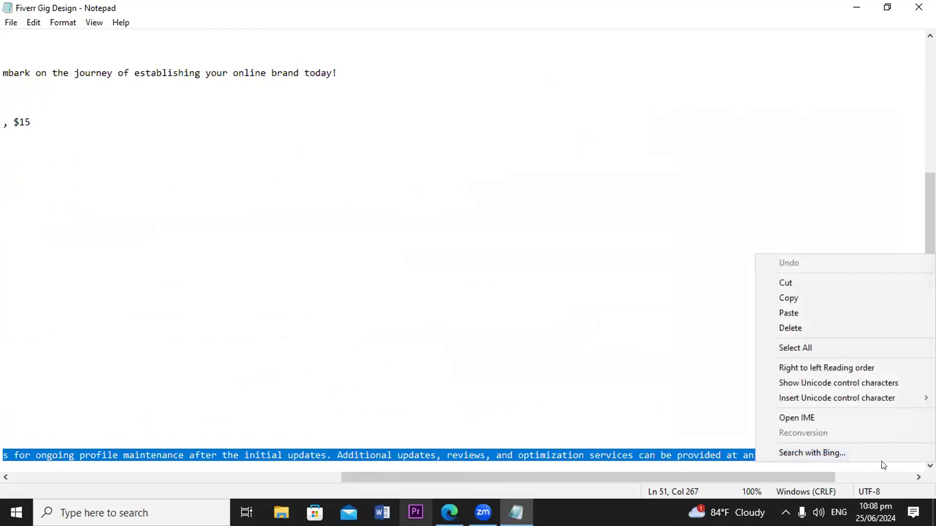
{"action": "left_click", "coordinate": [790, 294]}
{"action": "left_click", "coordinate": [716, 312]}
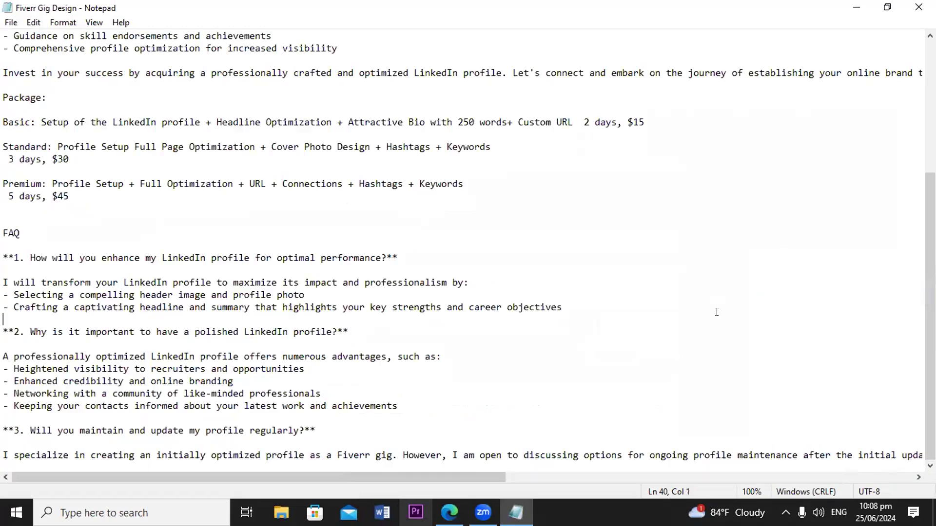
- Return to the gig page in Edge, paste the copied text as the answer, and add the third FAQ entry
{"action": "left_click", "coordinate": [449, 512]}
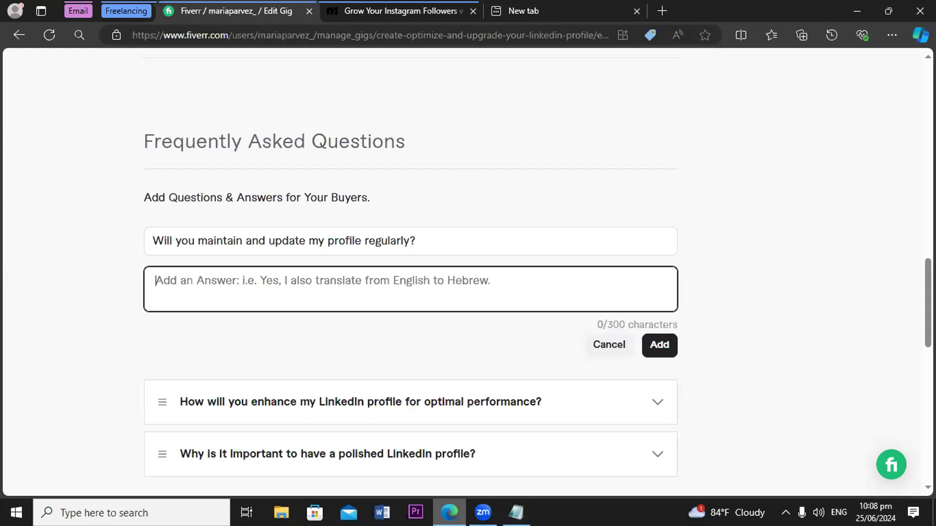
{"action": "right_click", "coordinate": [368, 271]}
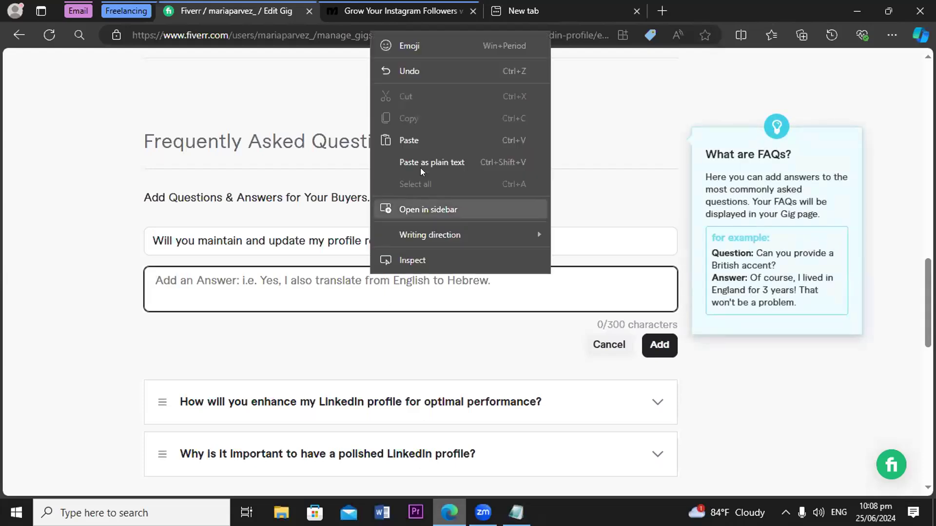
{"action": "left_click", "coordinate": [421, 141]}
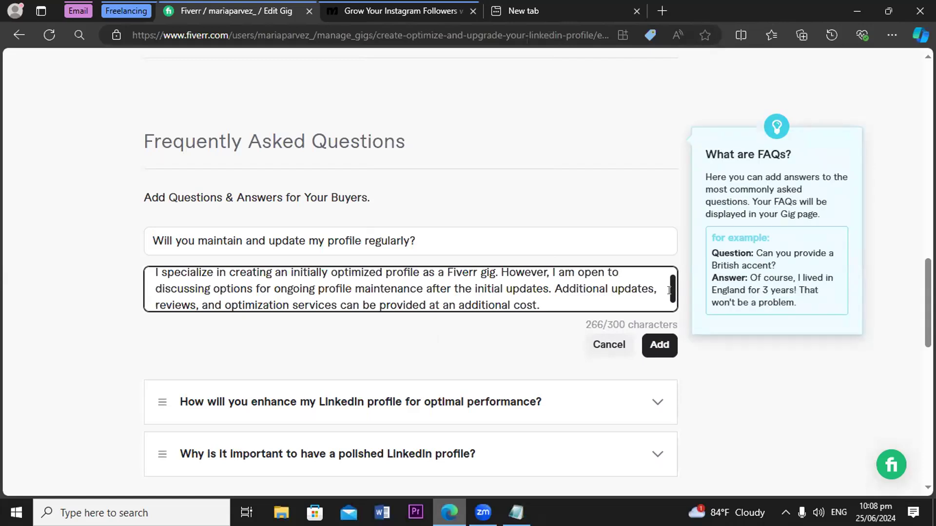
{"action": "scroll", "coordinate": [672, 291], "scroll_direction": "up", "scroll_amount": 2}
{"action": "scroll", "coordinate": [673, 291], "scroll_direction": "down", "scroll_amount": 2}
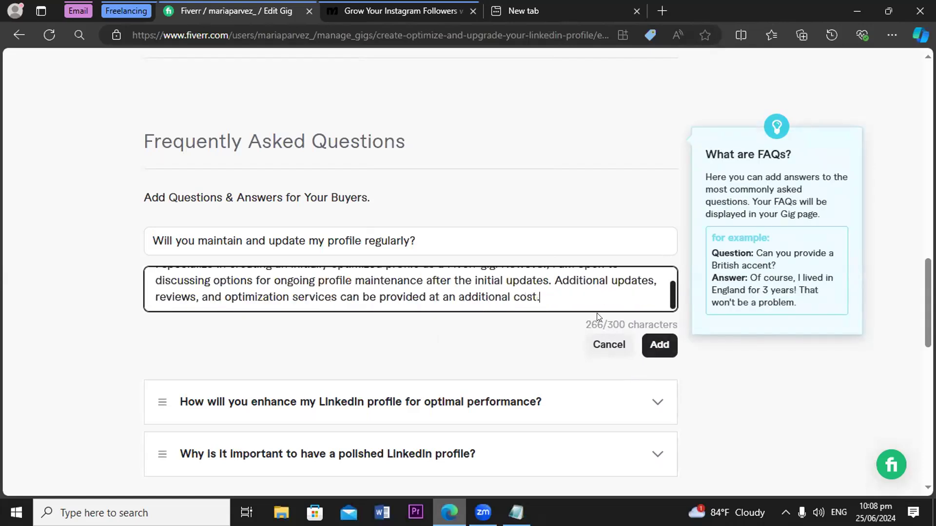
{"action": "left_click", "coordinate": [651, 347]}
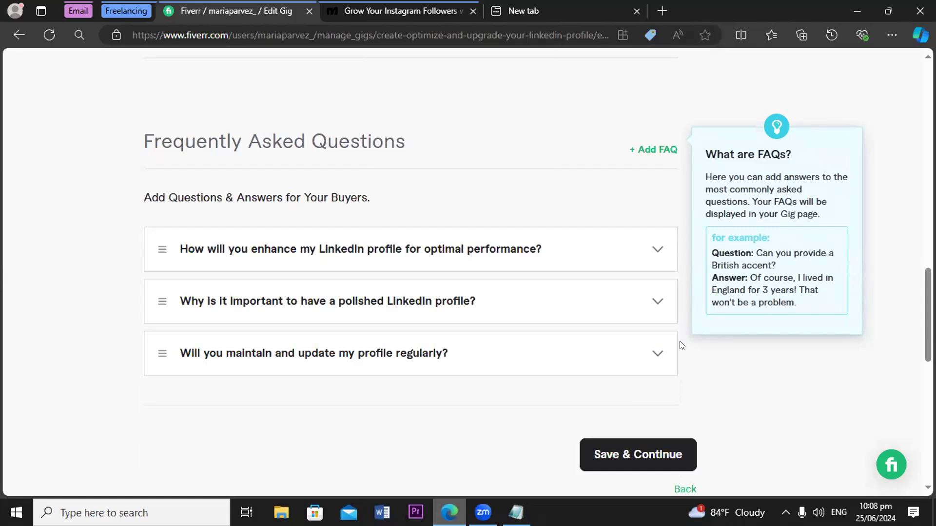
- Save the Description & FAQ section and start a new buyer question in the Requirements section
{"action": "left_click", "coordinate": [653, 456]}
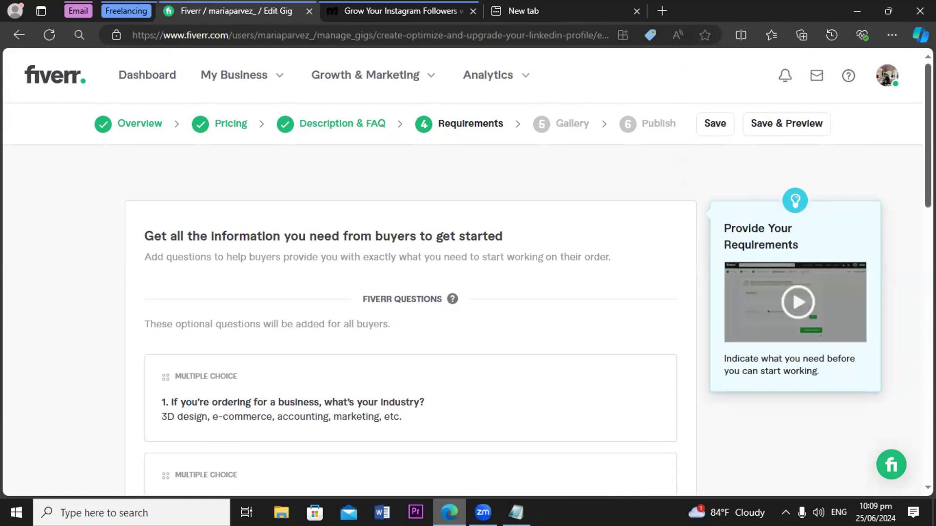
{"action": "scroll", "coordinate": [468, 273], "scroll_direction": "down", "scroll_amount": 8}
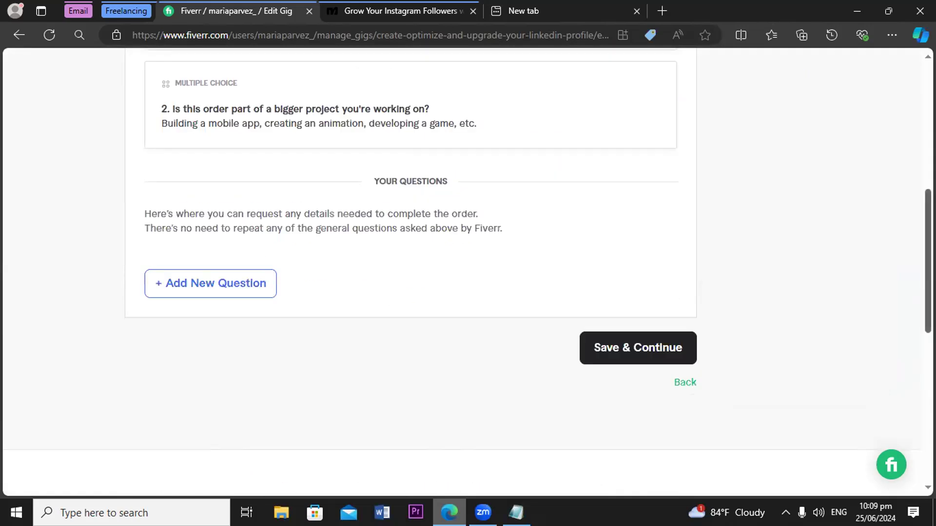
{"action": "scroll", "coordinate": [919, 148], "scroll_direction": "up", "scroll_amount": 7}
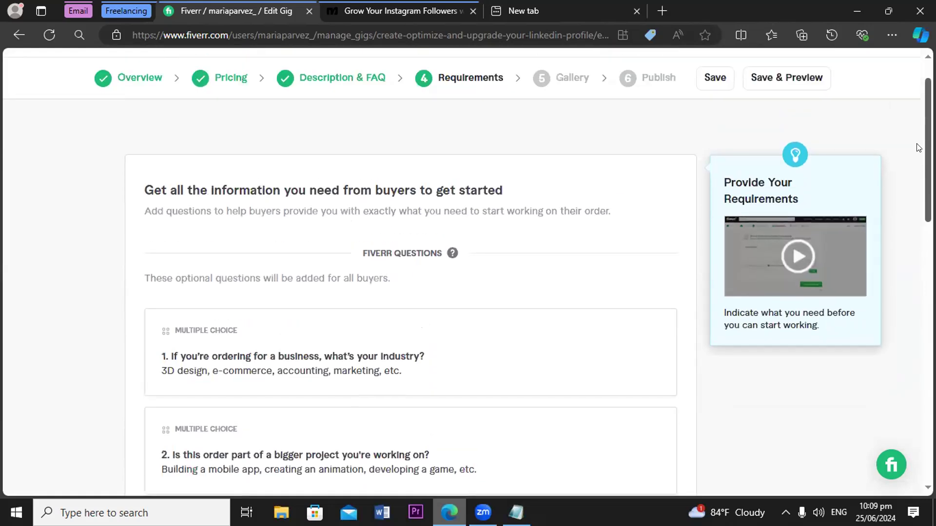
{"action": "scroll", "coordinate": [918, 148], "scroll_direction": "down", "scroll_amount": 7}
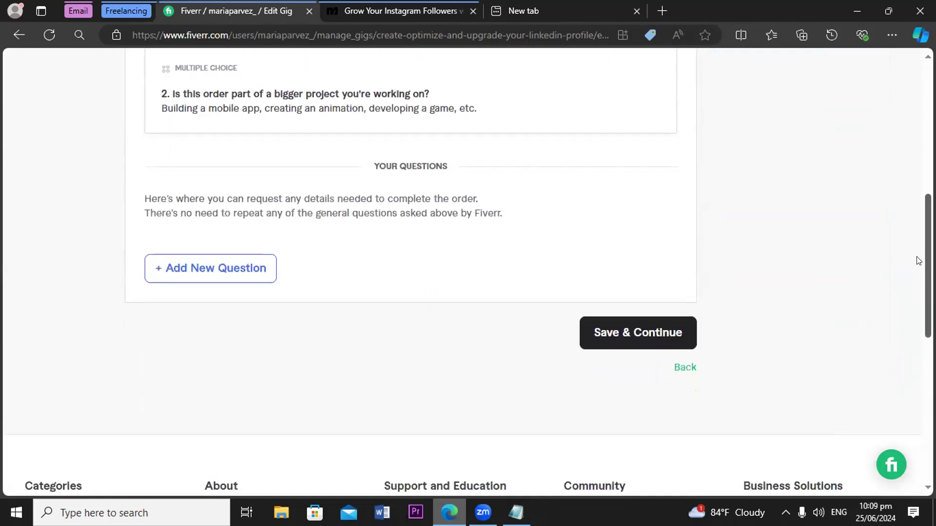
{"action": "left_click", "coordinate": [203, 268]}
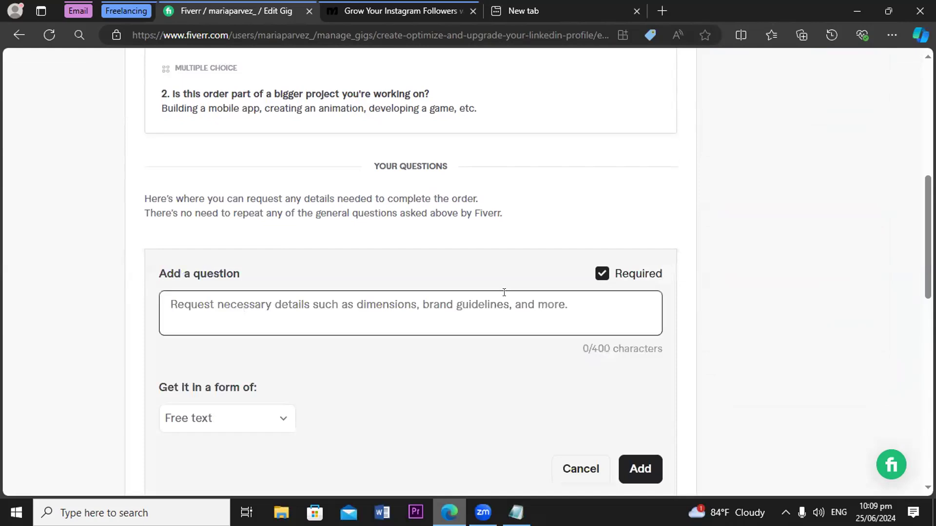
- Write the question as "What will you need to start the project? To start the project I'll need your e ma il Address"
{"action": "left_click", "coordinate": [368, 305]}
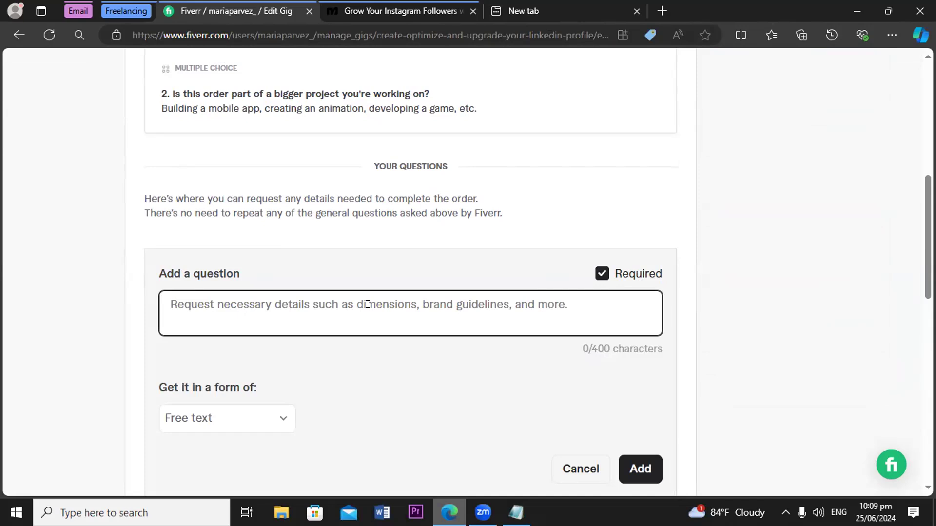
{"action": "type", "text": "W"}
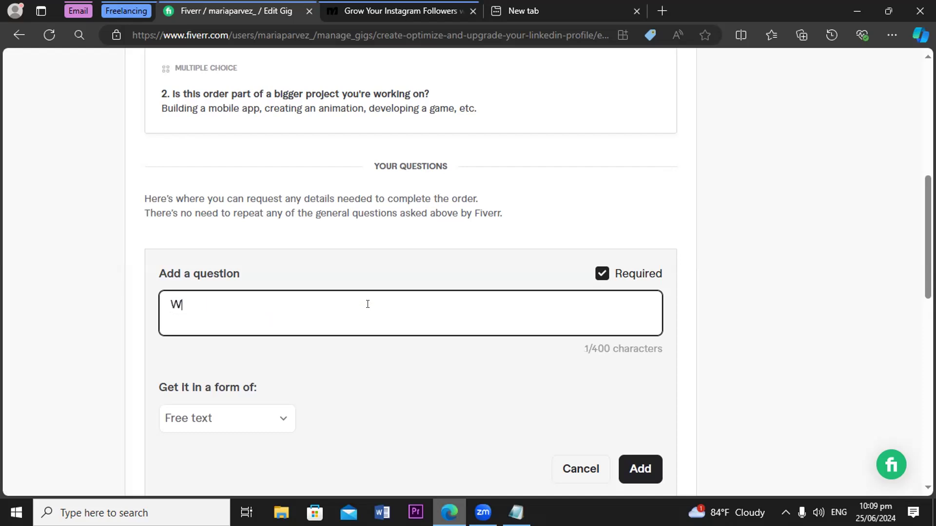
{"action": "type", "text": "hat will you need"}
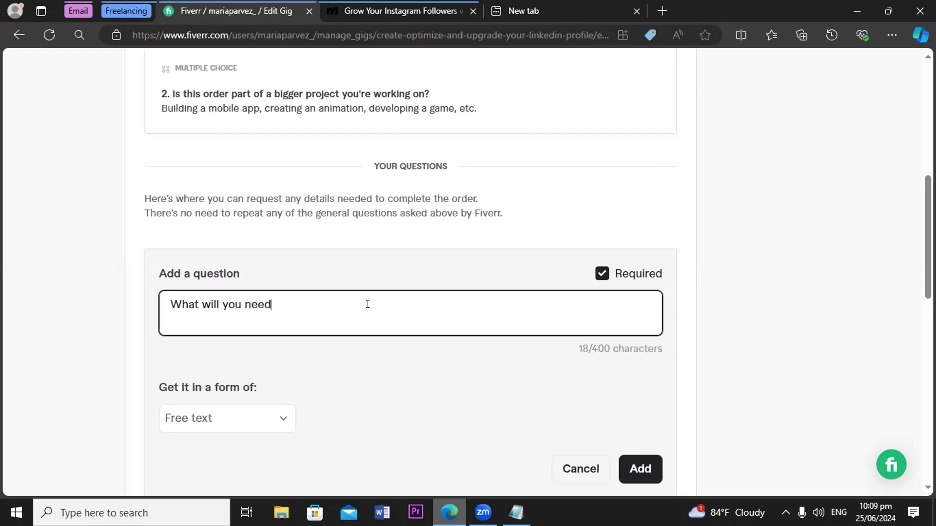
{"action": "type", "text": " to start the pro"}
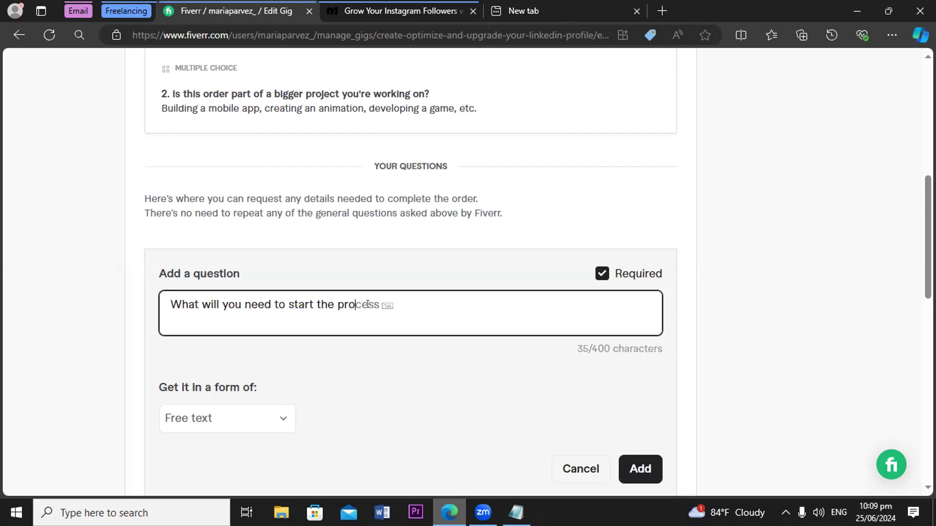
{"action": "type", "text": "ject? To start the project I'll"}
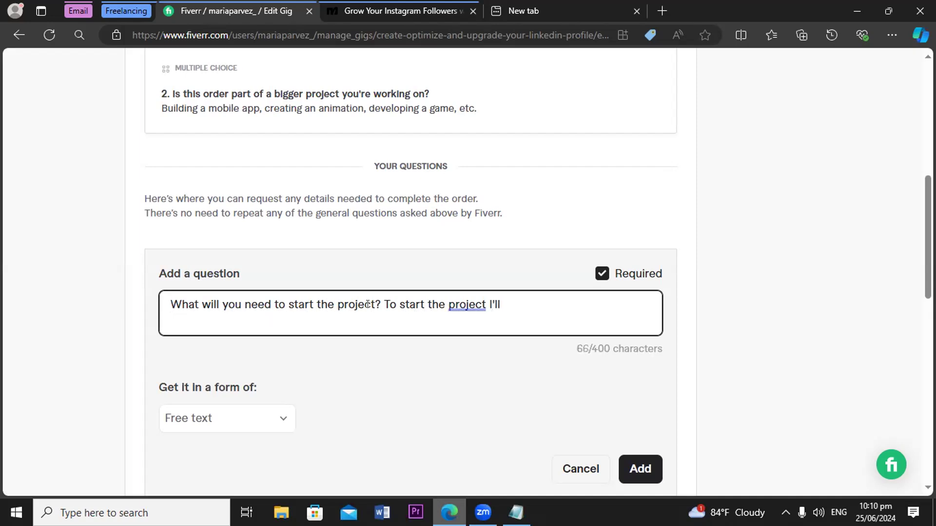
{"action": "type", "text": " need "}
{"action": "type", "text": "your e ma il Address"}
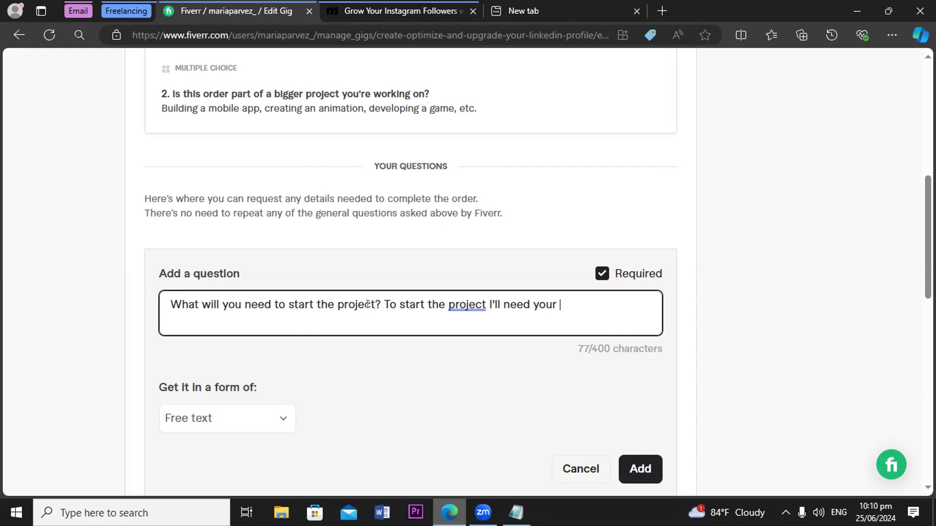
{"action": "type", "text": "e ma il"}
{"action": "type", "text": "Address"}
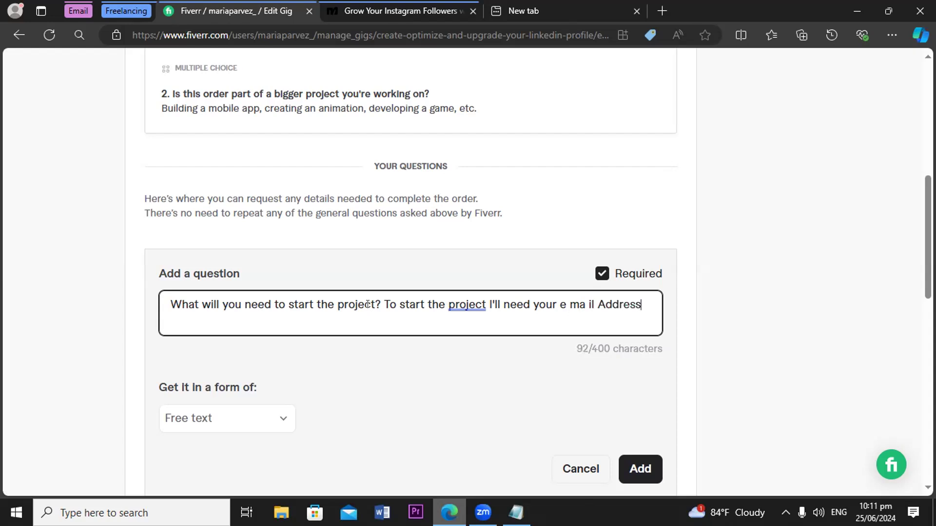
- Replace the word "Address" at the end of the question text with "ID, website link,"
{"action": "key", "text": "BackSpace"}
{"action": "key", "text": "BackSpace"}
{"action": "key", "text": "BackSpace"}
{"action": "key", "text": "BackSpace"}
{"action": "key", "text": "BackSpace"}
{"action": "key", "text": "BackSpace"}
{"action": "key", "text": "BackSpace"}
{"action": "key", "text": "BackSpace"}
{"action": "type", "text": "ID, website link,"}
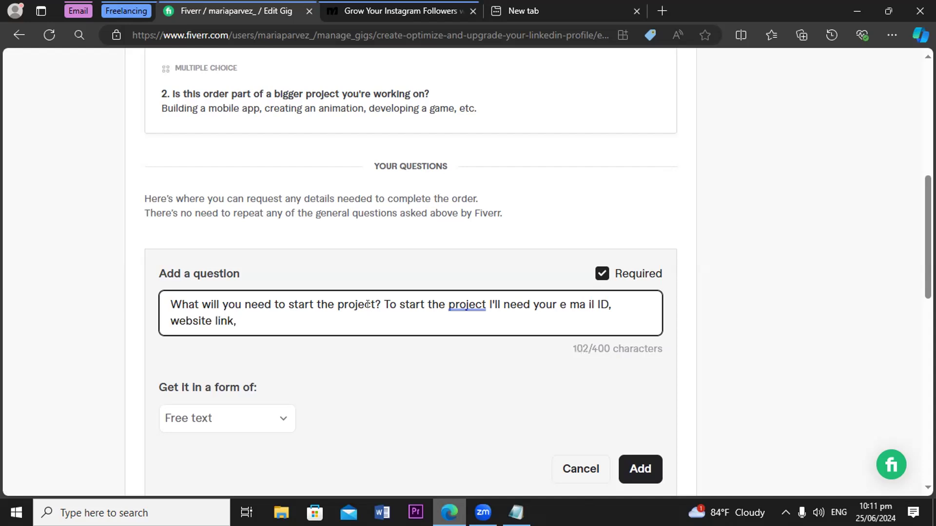
- Finish the question with "education, skill, and work experiences." and add it as a required free-text question
{"action": "type", "text": " education"}
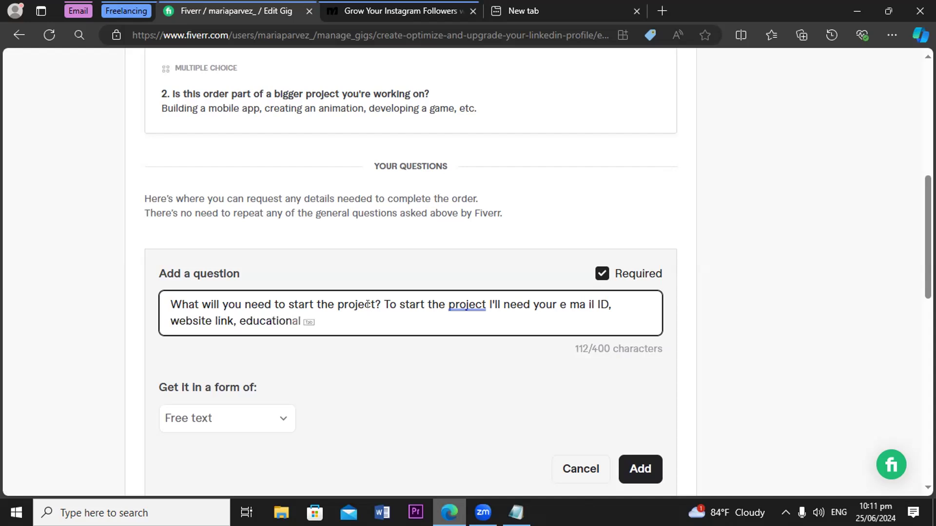
{"action": "type", "text": ", skill, and work "}
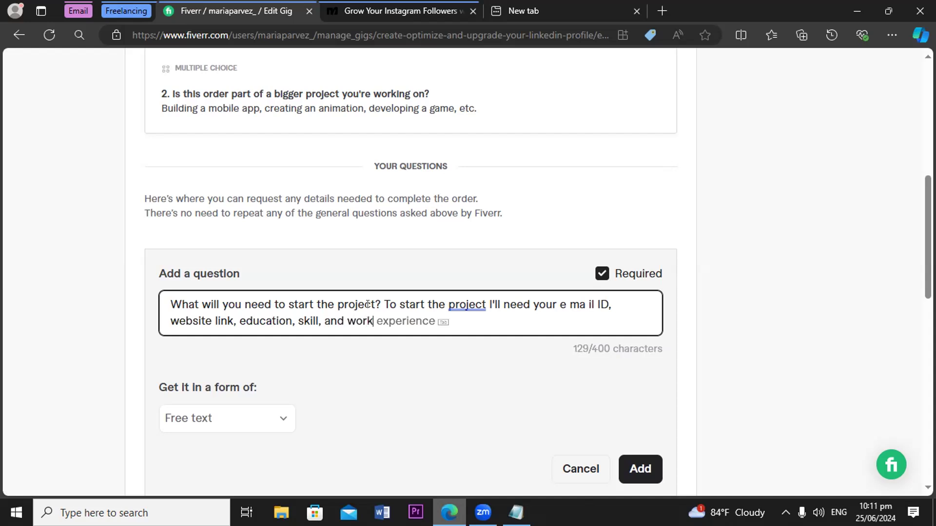
{"action": "type", "text": "experience"}
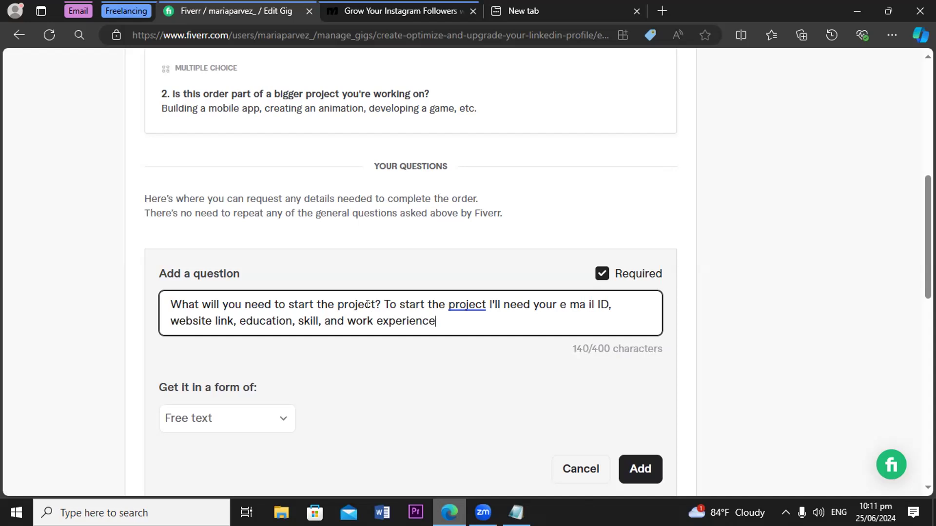
{"action": "type", "text": "s"}
{"action": "type", "text": "."}
{"action": "left_click", "coordinate": [639, 469]}
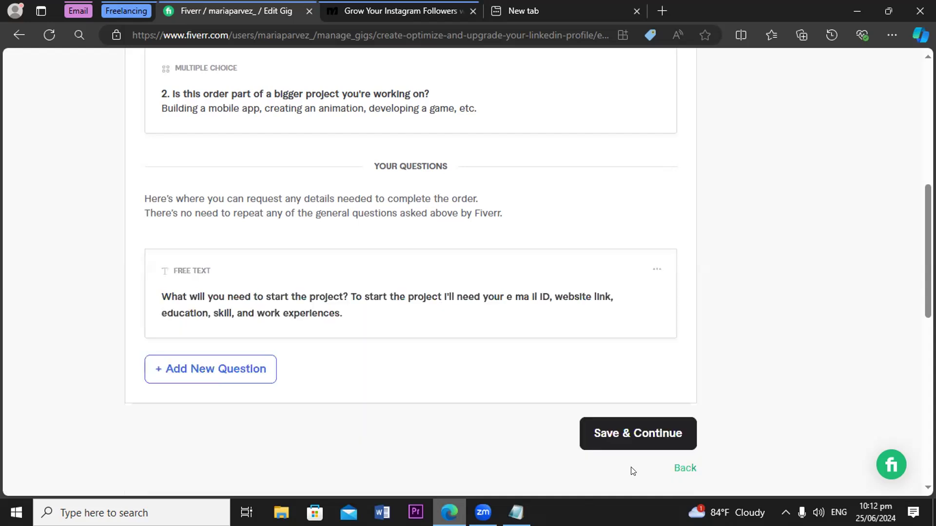
- Save the Requirements section to continue to the Gallery, then skim the Gig image guidelines and close them
{"action": "scroll", "coordinate": [632, 471], "scroll_direction": "down", "scroll_amount": 1}
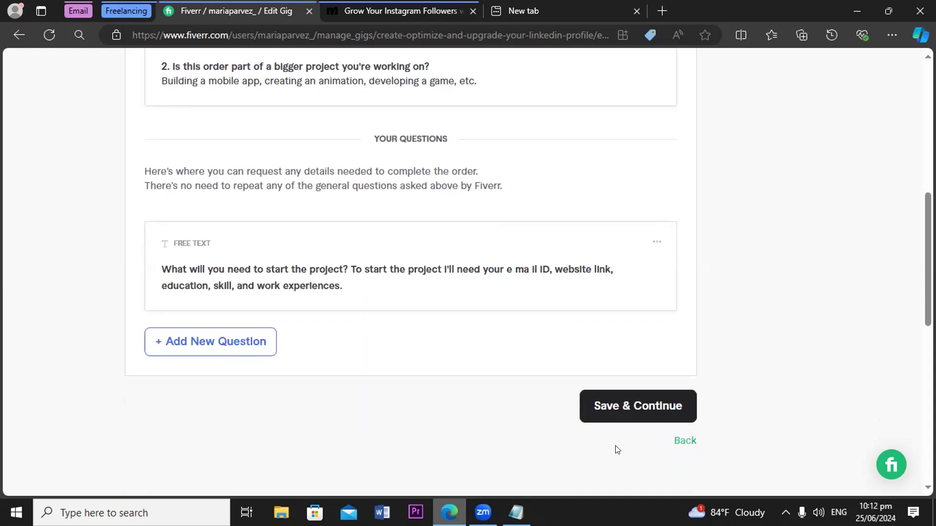
{"action": "left_click", "coordinate": [629, 412]}
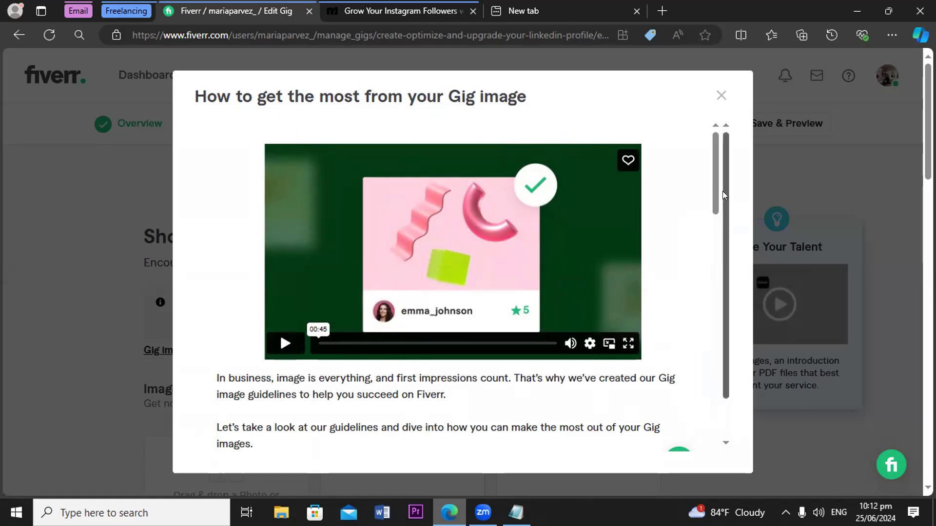
{"action": "left_click_drag", "start_coordinate": [712, 196], "coordinate": [696, 455]}
{"action": "mouse_move", "coordinate": [724, 327]}
{"action": "left_mouse_down"}
{"action": "mouse_move", "coordinate": [724, 367]}
{"action": "mouse_move", "coordinate": [728, 321]}
{"action": "left_mouse_up"}
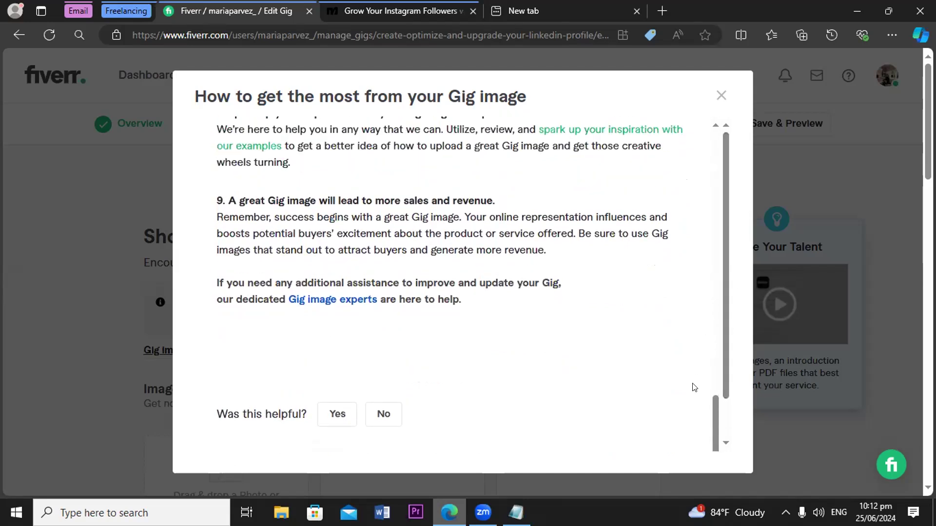
{"action": "left_click_drag", "start_coordinate": [712, 412], "coordinate": [737, 142]}
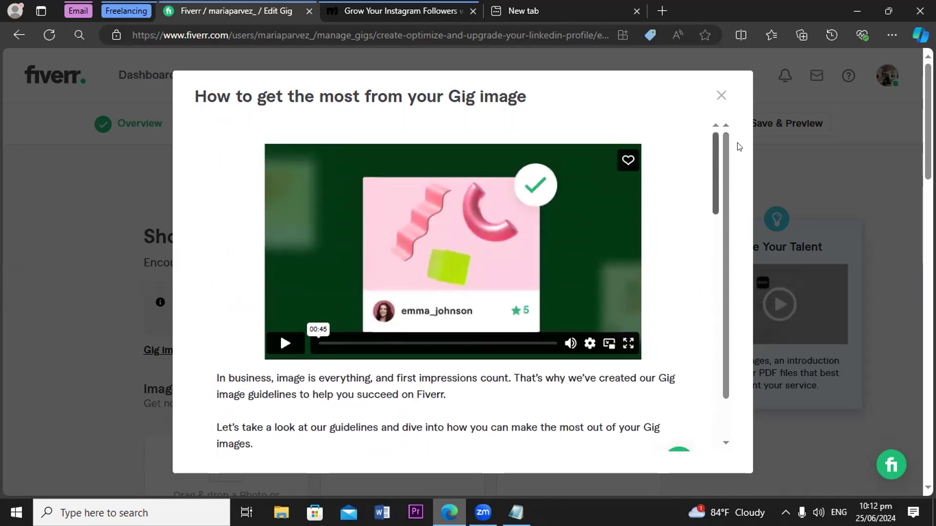
{"action": "left_click", "coordinate": [720, 95]}
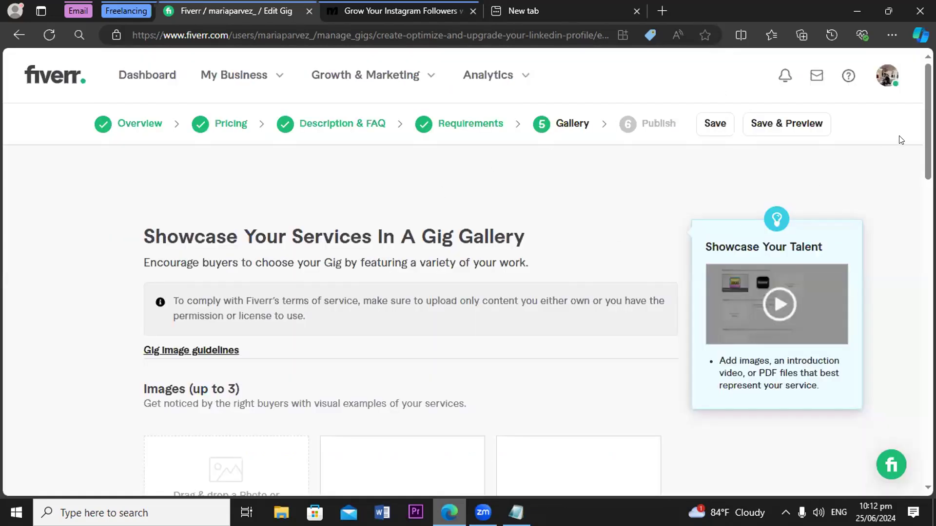
- Upload the image "I will do Professional LinkedIn Profile Creation, Optimization, and Upgrades" from Downloads as the first gallery image
{"action": "scroll", "coordinate": [915, 150], "scroll_direction": "down", "scroll_amount": 3}
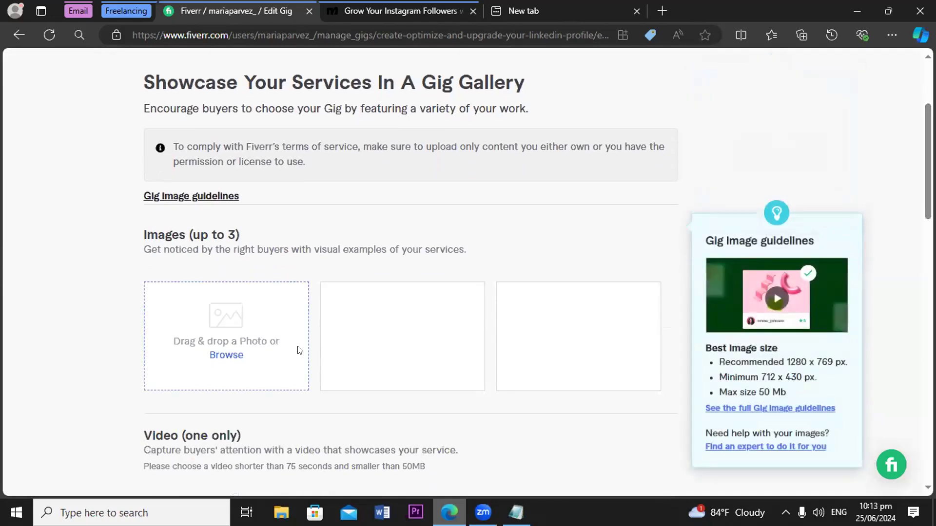
{"action": "left_click", "coordinate": [222, 360]}
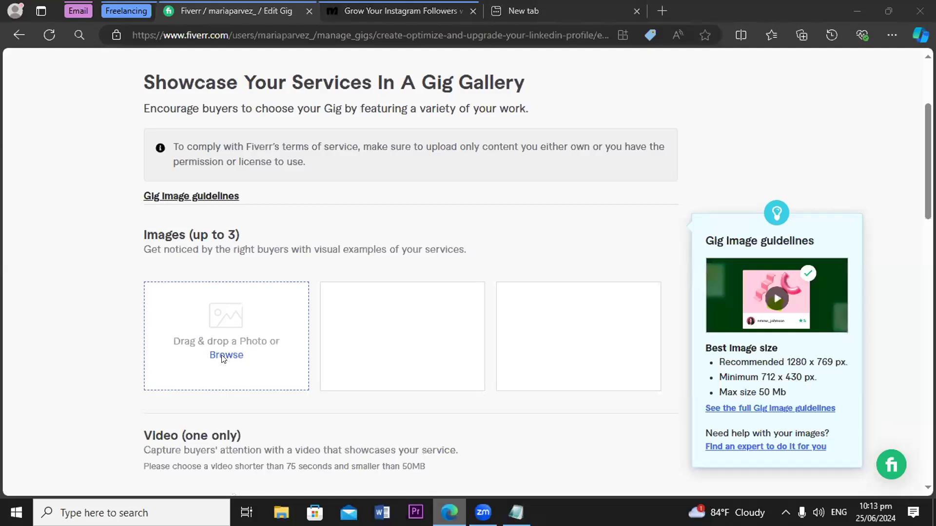
{"action": "left_click", "coordinate": [223, 357]}
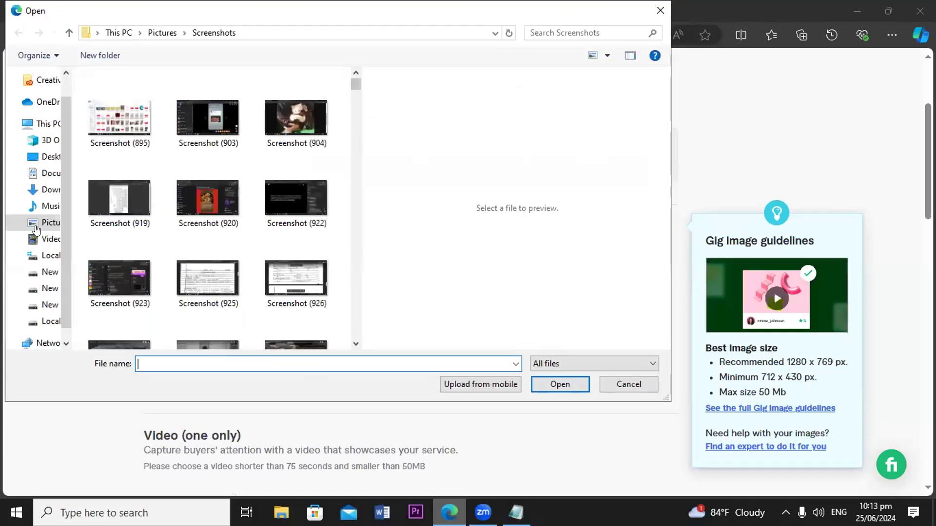
{"action": "left_click", "coordinate": [49, 190]}
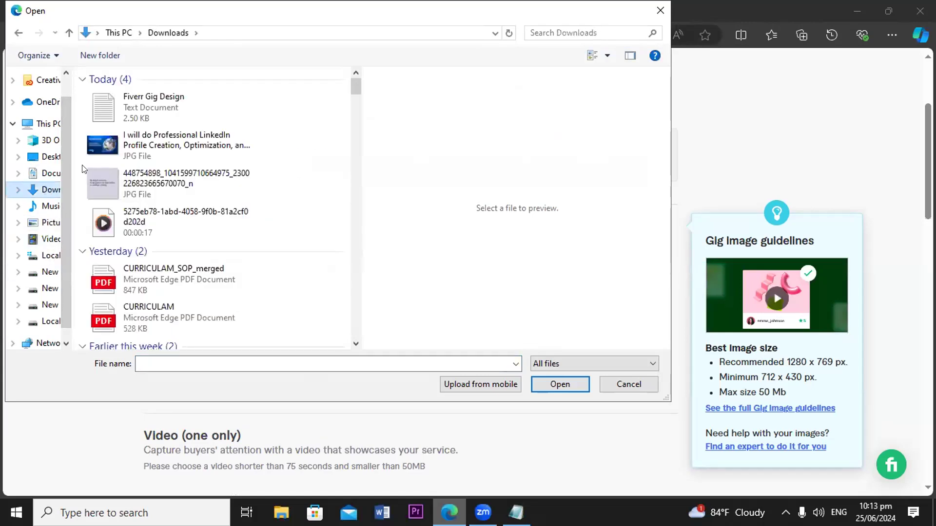
{"action": "left_click", "coordinate": [126, 149]}
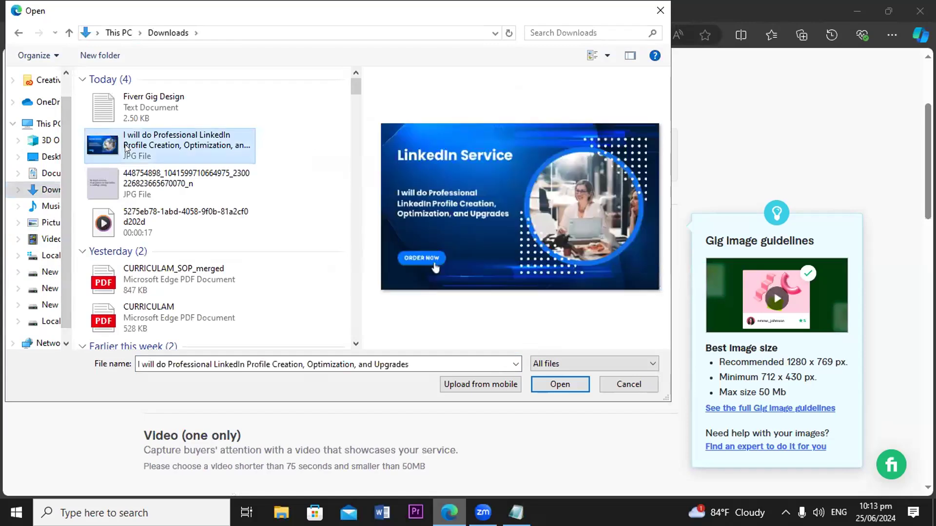
{"action": "left_click", "coordinate": [557, 385]}
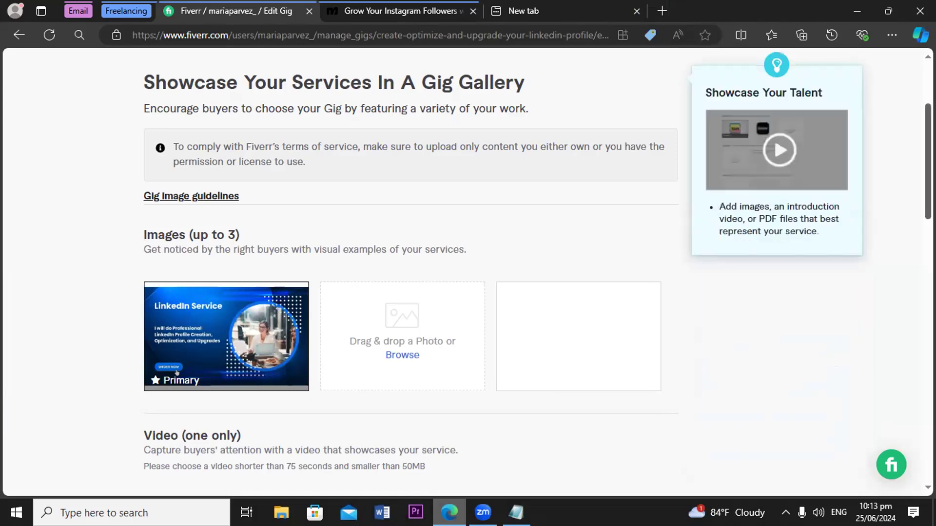
- Examine the Video and Documents upload sections of the gallery, including the video length and size limits
{"action": "scroll", "coordinate": [177, 372], "scroll_direction": "down", "scroll_amount": 7}
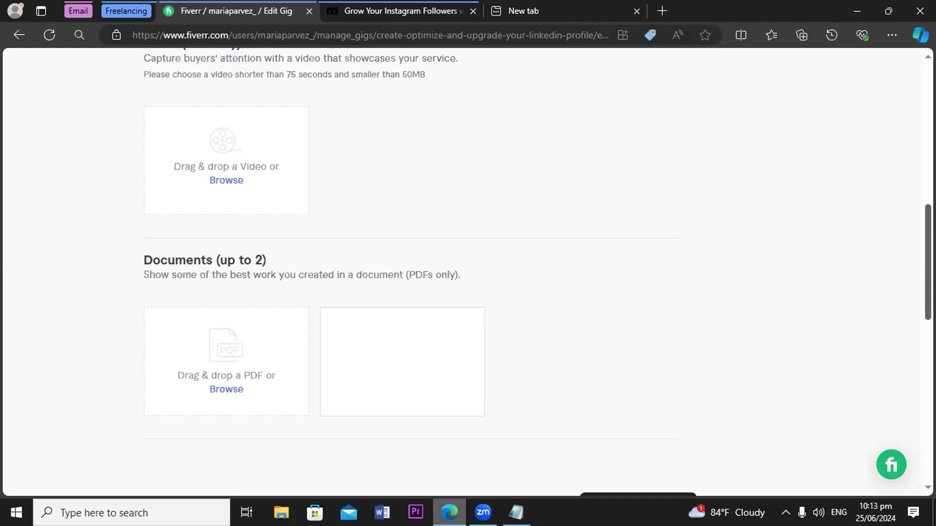
{"action": "scroll", "coordinate": [892, 223], "scroll_direction": "up", "scroll_amount": 3}
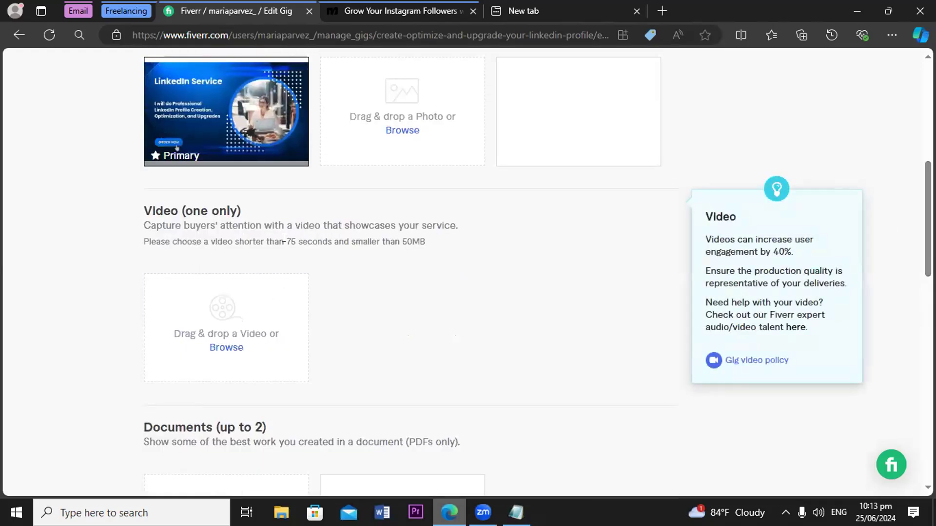
{"action": "left_click_drag", "start_coordinate": [284, 238], "coordinate": [351, 226]}
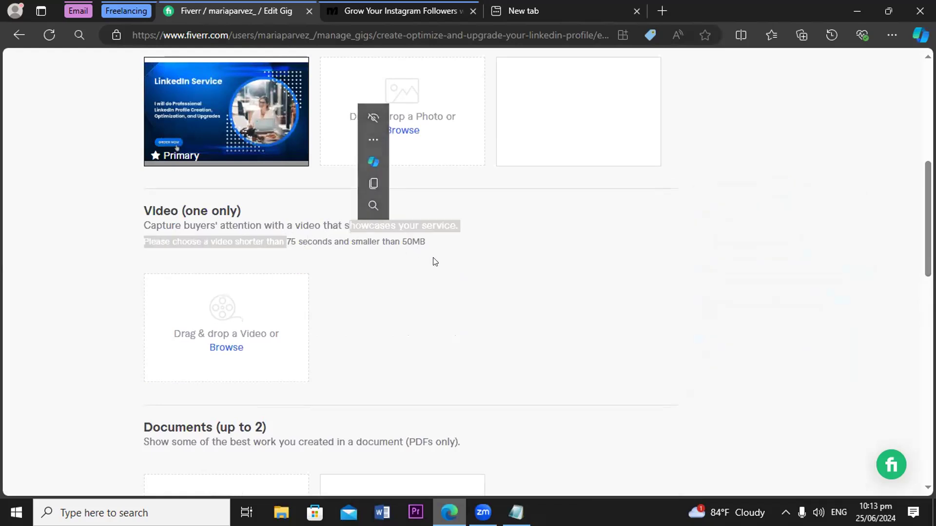
{"action": "left_click", "coordinate": [431, 282]}
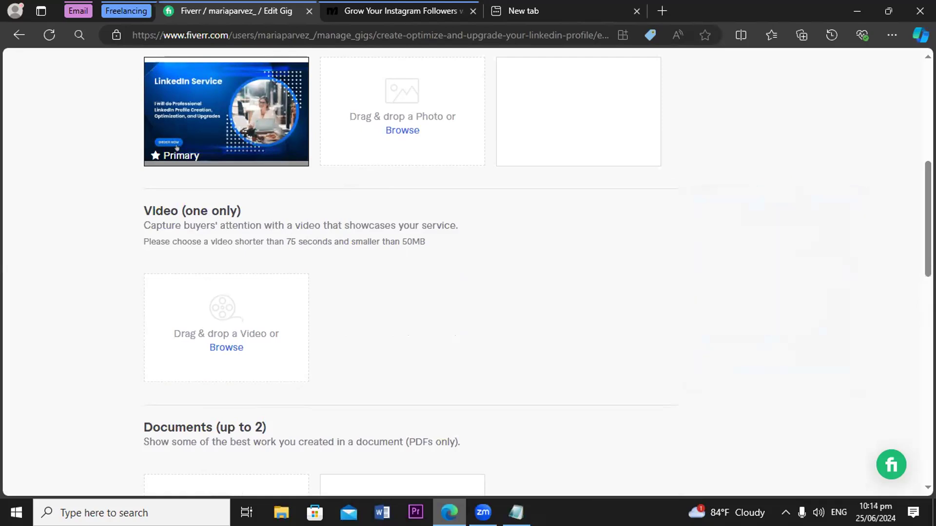
{"action": "scroll", "coordinate": [468, 271], "scroll_direction": "down", "scroll_amount": 2}
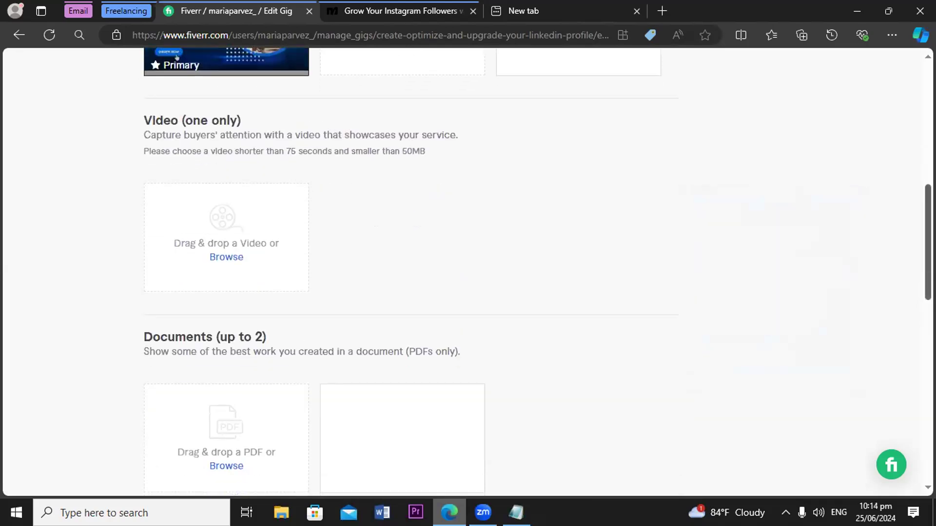
{"action": "scroll", "coordinate": [468, 271], "scroll_direction": "down", "scroll_amount": 1}
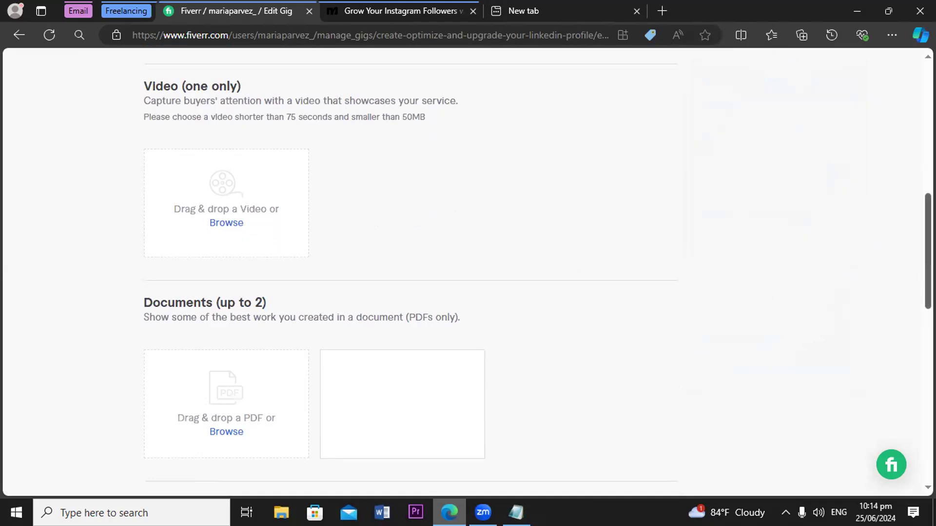
{"action": "scroll", "coordinate": [885, 271], "scroll_direction": "down", "scroll_amount": 1}
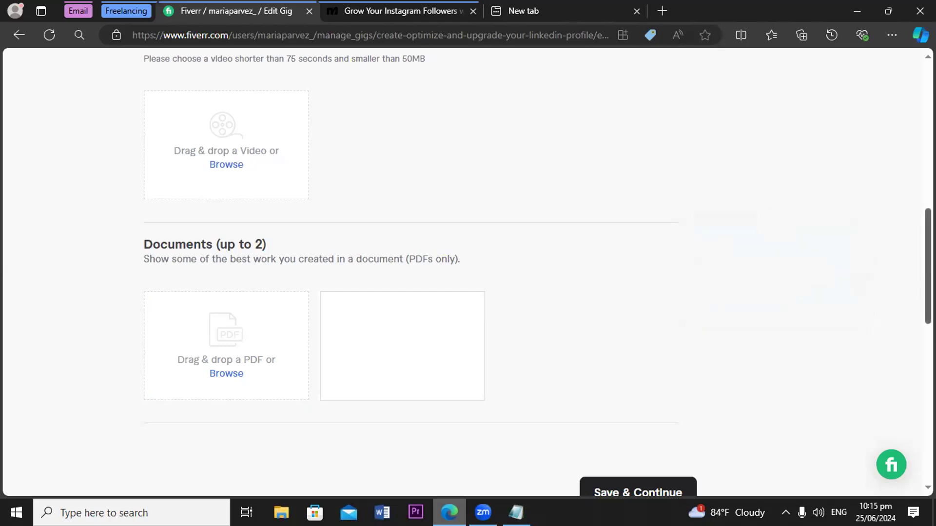
- Save the Gallery section without a video or documents and view the outstanding requirements on the Publish page
{"action": "scroll", "coordinate": [468, 273], "scroll_direction": "down", "scroll_amount": 5}
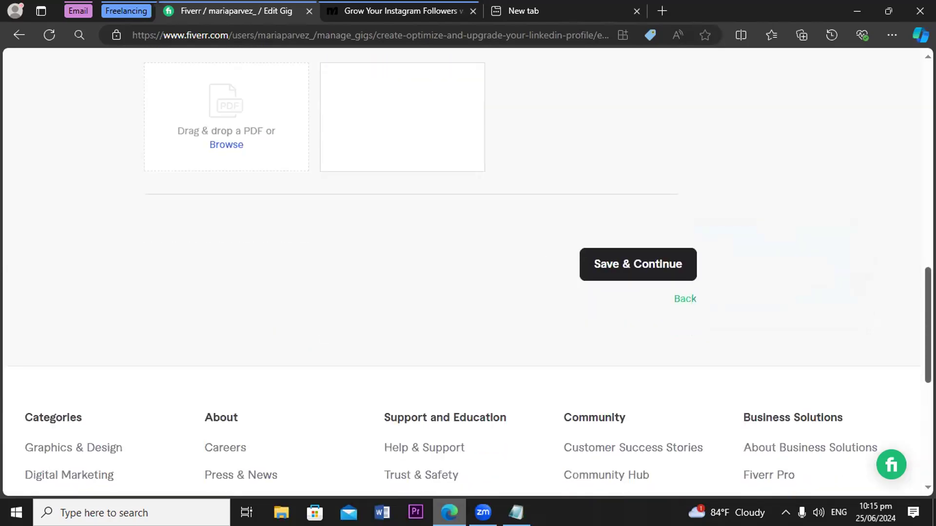
{"action": "scroll", "coordinate": [468, 273], "scroll_direction": "down", "scroll_amount": 1}
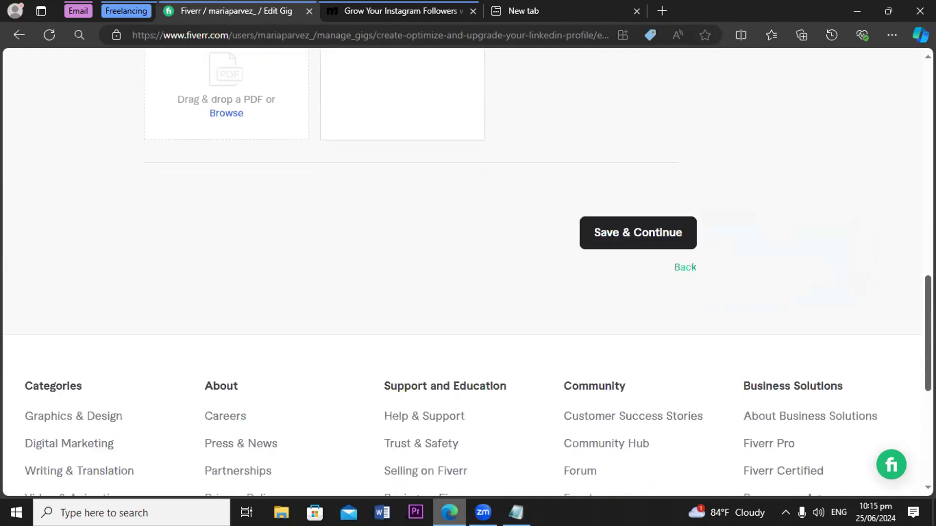
{"action": "scroll", "coordinate": [392, 185], "scroll_direction": "down", "scroll_amount": 1}
{"action": "scroll", "coordinate": [392, 185], "scroll_direction": "down", "scroll_amount": 1}
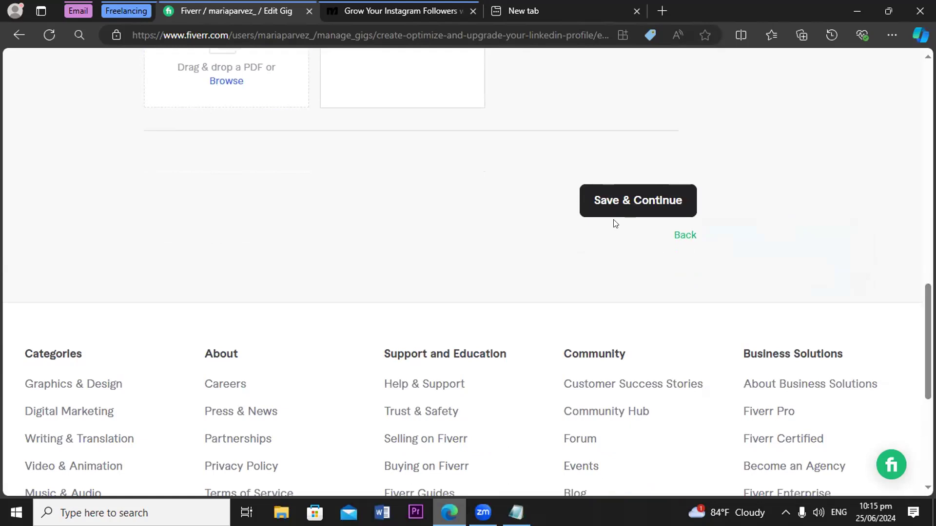
{"action": "left_click", "coordinate": [634, 204]}
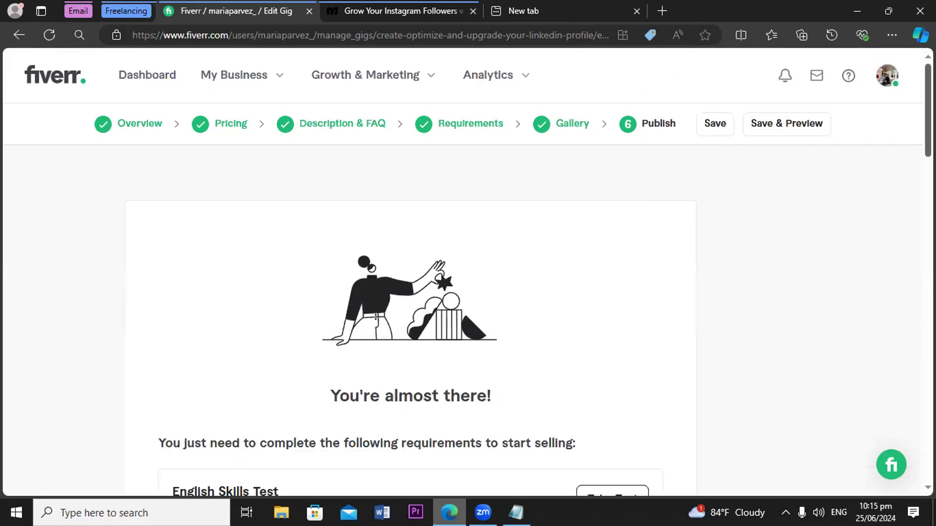
{"action": "scroll", "coordinate": [927, 122], "scroll_direction": "down", "scroll_amount": 4}
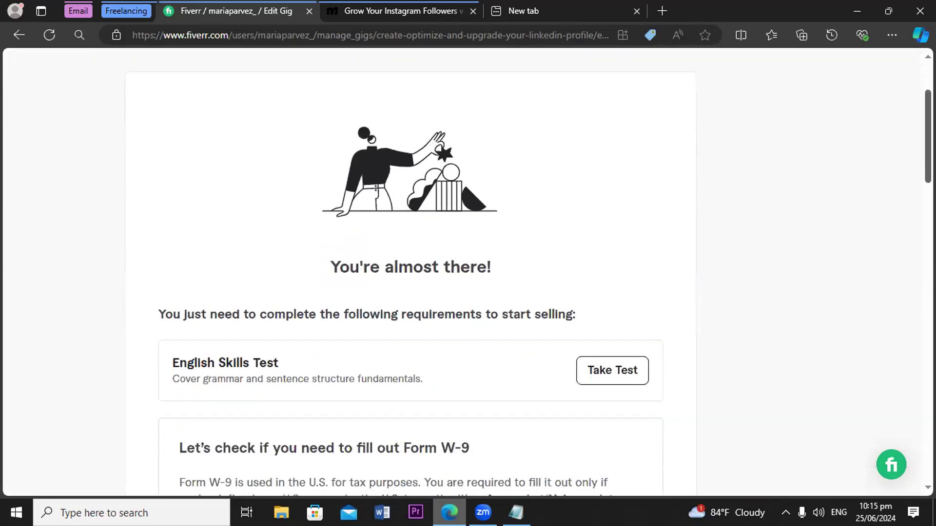
- Answer No to the U.S. person question in the Form W-9 check, save it and close the confirmation
{"action": "scroll", "coordinate": [915, 172], "scroll_direction": "down", "scroll_amount": 1}
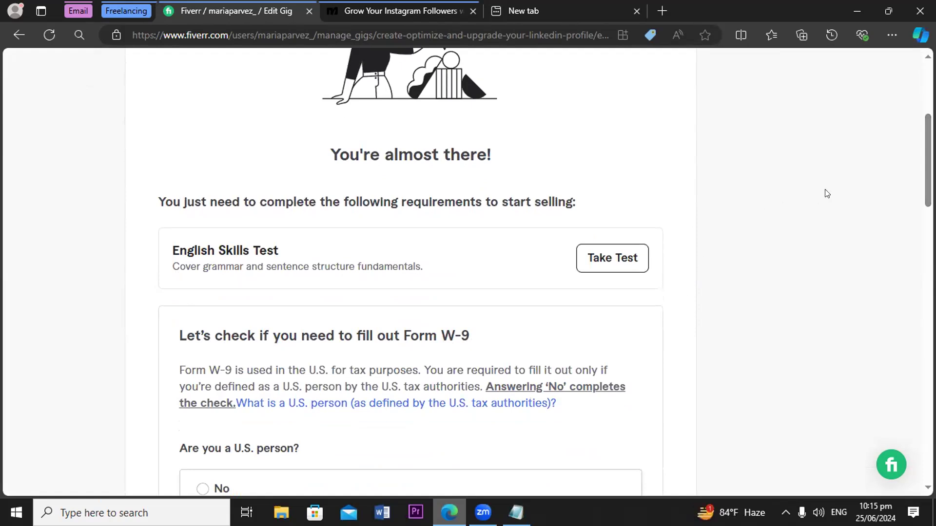
{"action": "scroll", "coordinate": [900, 173], "scroll_direction": "down", "scroll_amount": 4}
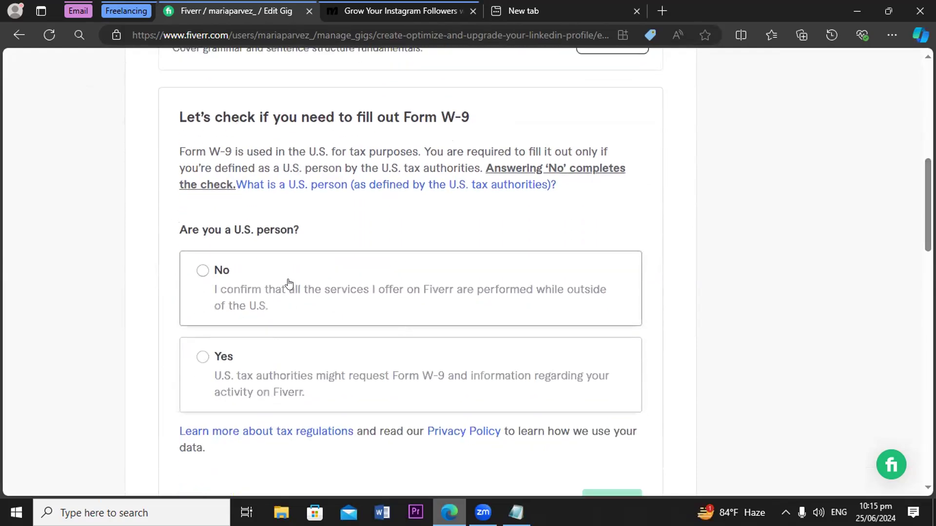
{"action": "left_click", "coordinate": [198, 274]}
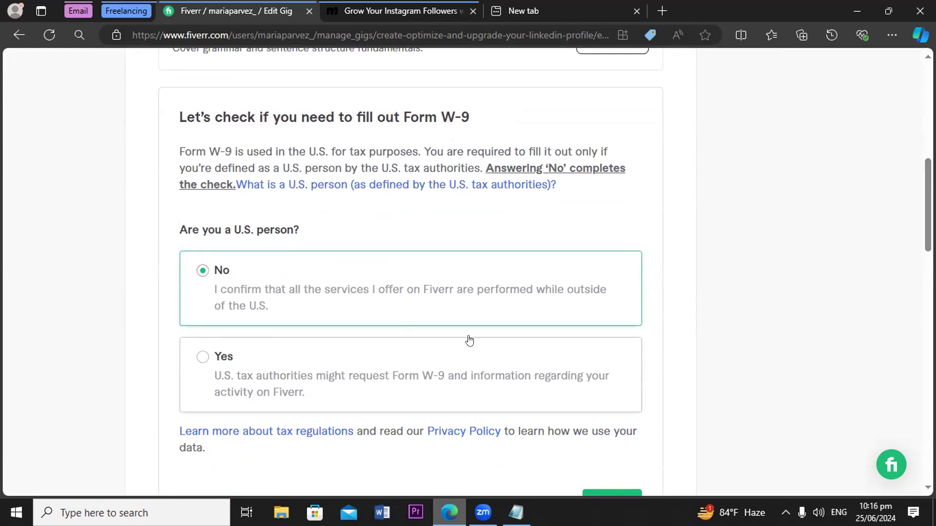
{"action": "left_click_drag", "start_coordinate": [927, 191], "coordinate": [926, 235]}
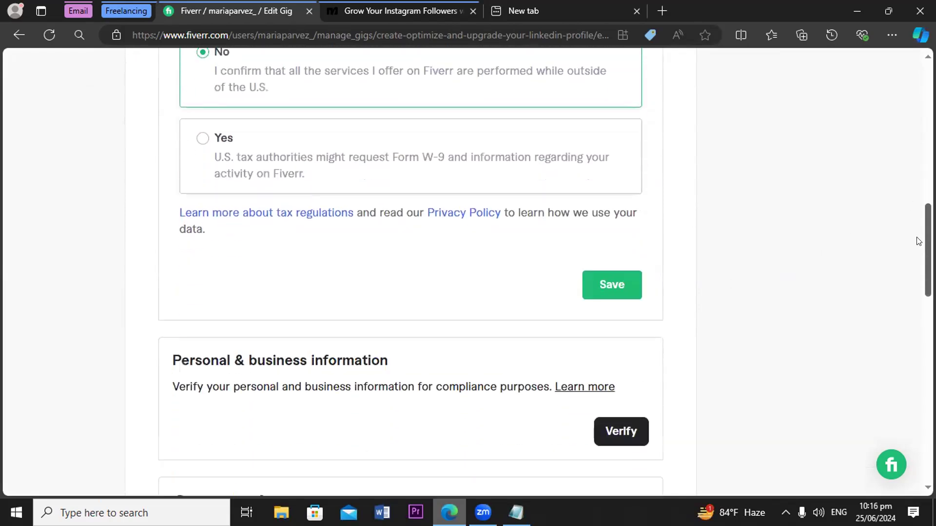
{"action": "left_click", "coordinate": [616, 288]}
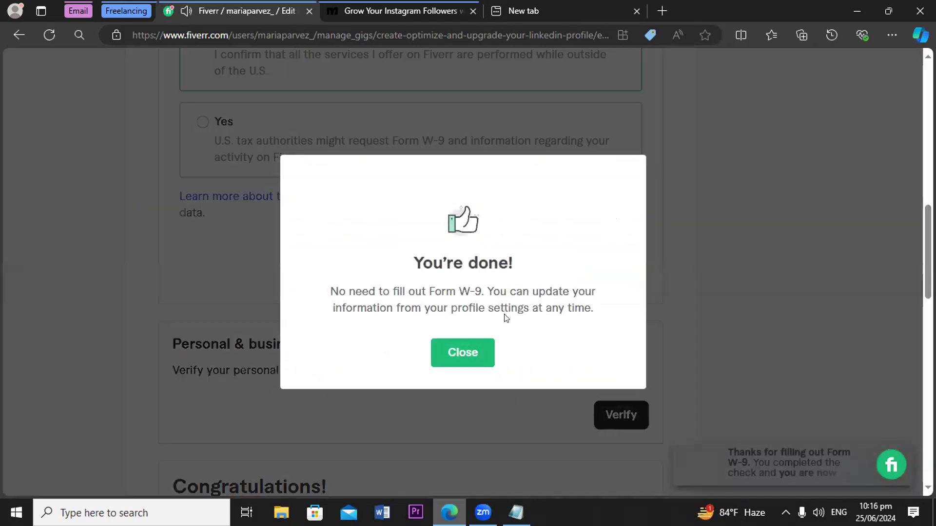
{"action": "left_click", "coordinate": [450, 350]}
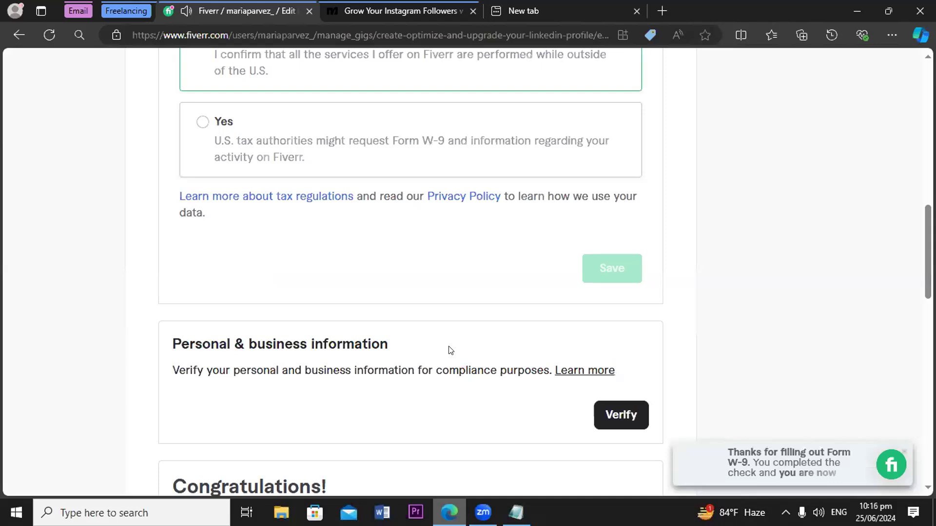
- Review the remaining publishing requirements: the English Skills Test, personal and business information verification, and phone number verification
{"action": "scroll", "coordinate": [926, 258], "scroll_direction": "up", "scroll_amount": 2}
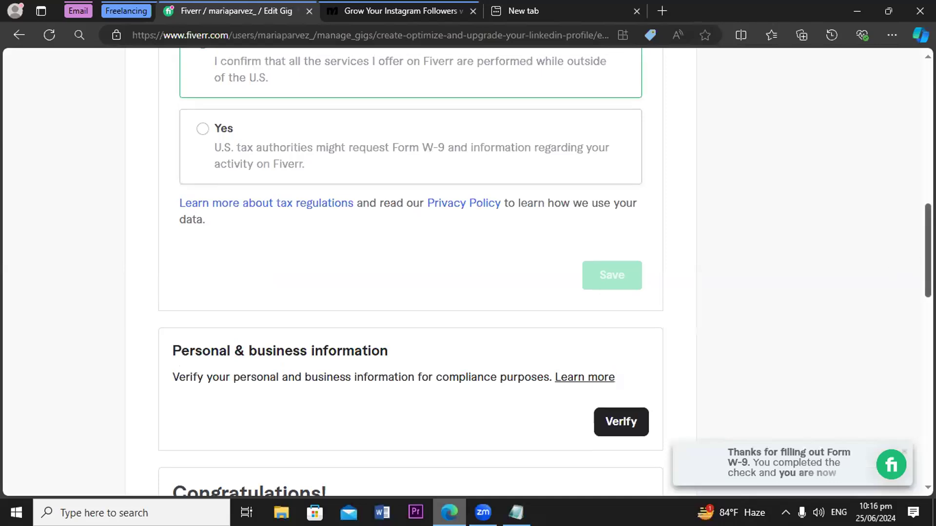
{"action": "scroll", "coordinate": [926, 259], "scroll_direction": "up", "scroll_amount": 8}
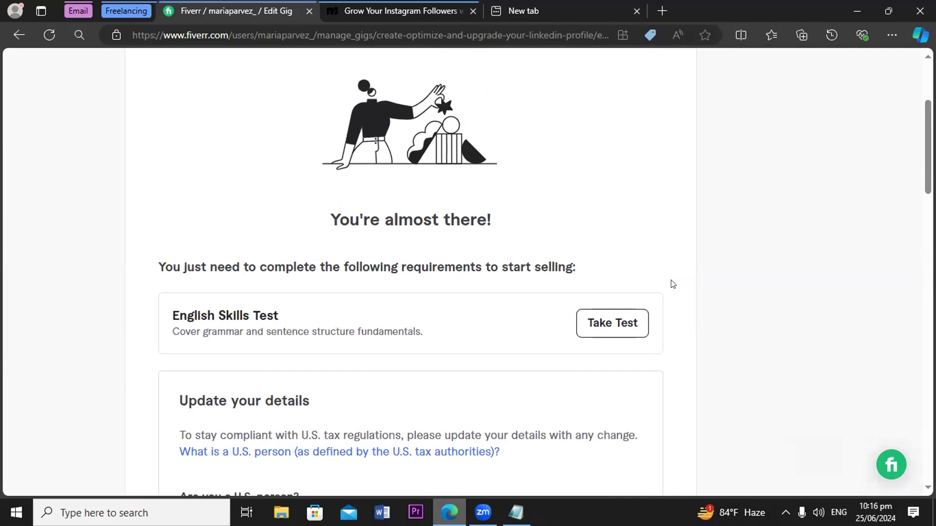
{"action": "scroll", "coordinate": [928, 146], "scroll_direction": "down", "scroll_amount": 8}
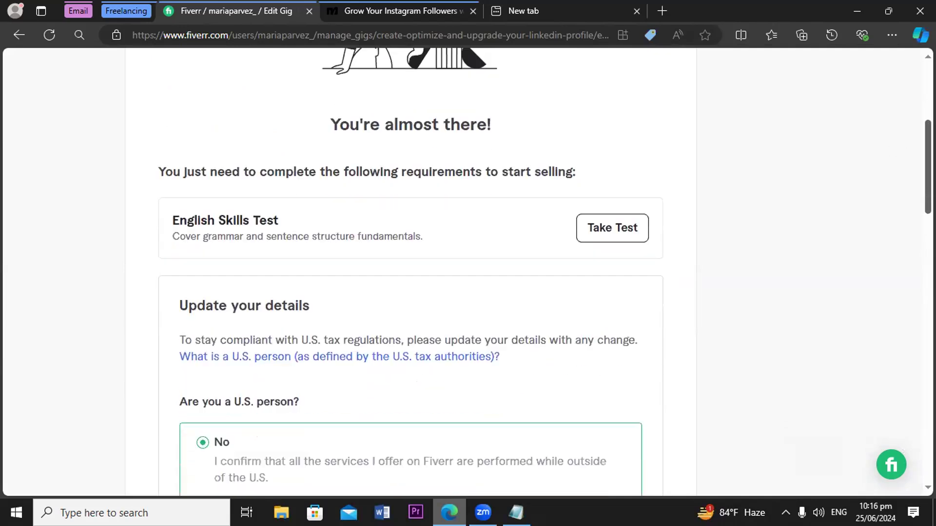
{"action": "scroll", "coordinate": [468, 272], "scroll_direction": "down", "scroll_amount": 7}
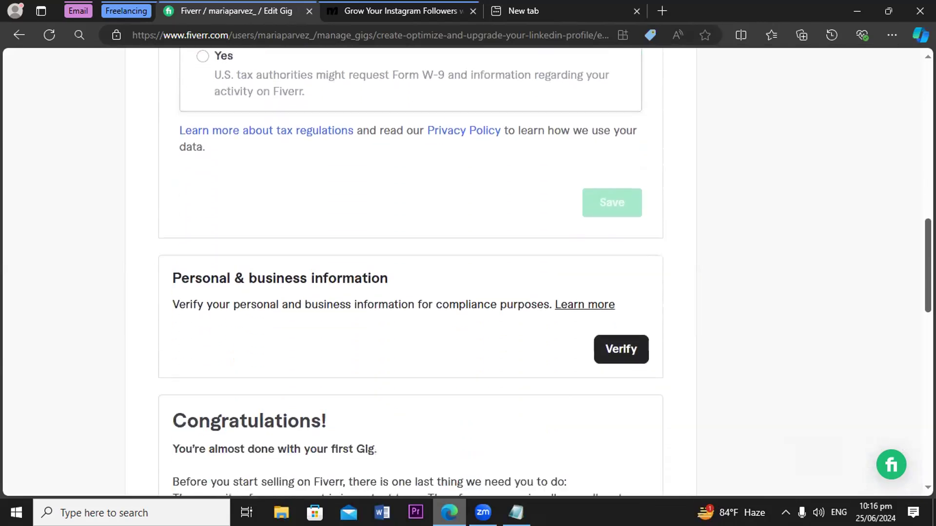
{"action": "scroll", "coordinate": [468, 273], "scroll_direction": "down", "scroll_amount": 2}
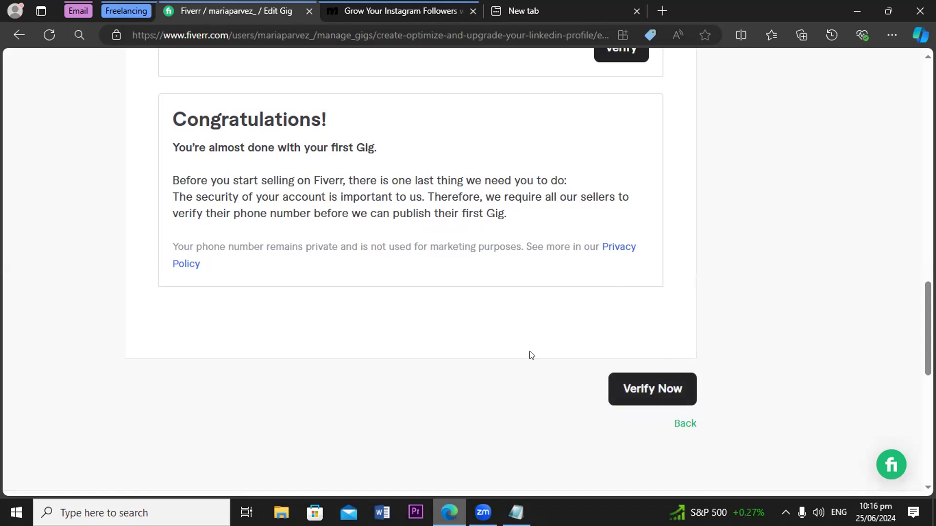
{"action": "scroll", "coordinate": [926, 331], "scroll_direction": "up", "scroll_amount": 4}
{"action": "scroll", "coordinate": [411, 273], "scroll_direction": "up", "scroll_amount": 12}
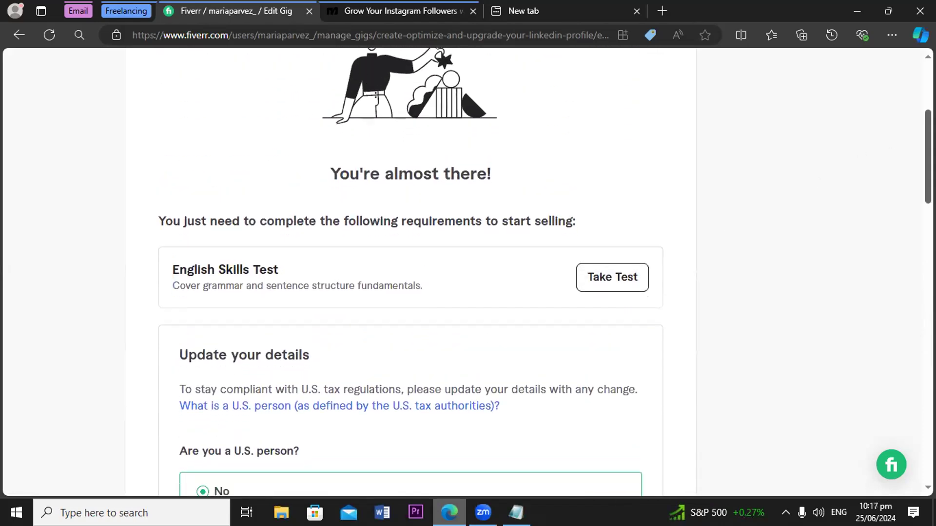
{"action": "scroll", "coordinate": [905, 257], "scroll_direction": "down", "scroll_amount": 13}
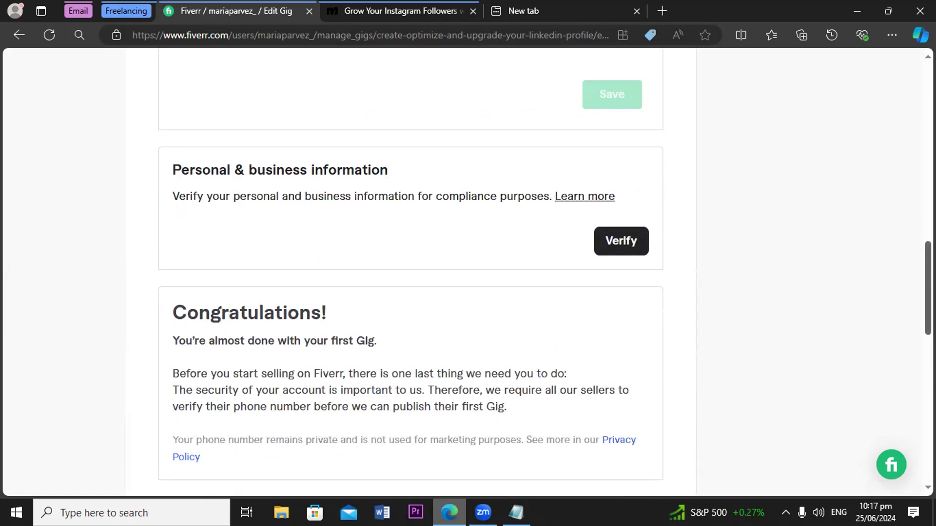
{"action": "scroll", "coordinate": [411, 273], "scroll_direction": "up", "scroll_amount": 15}
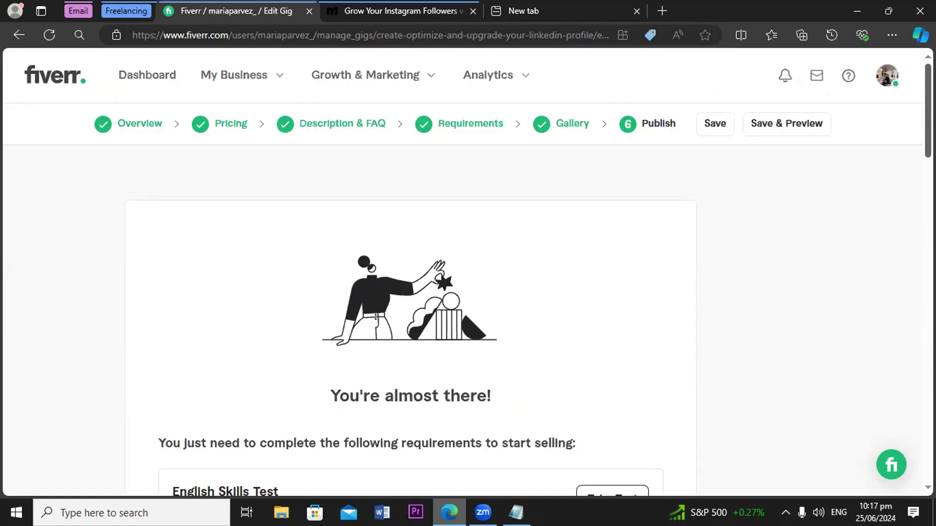